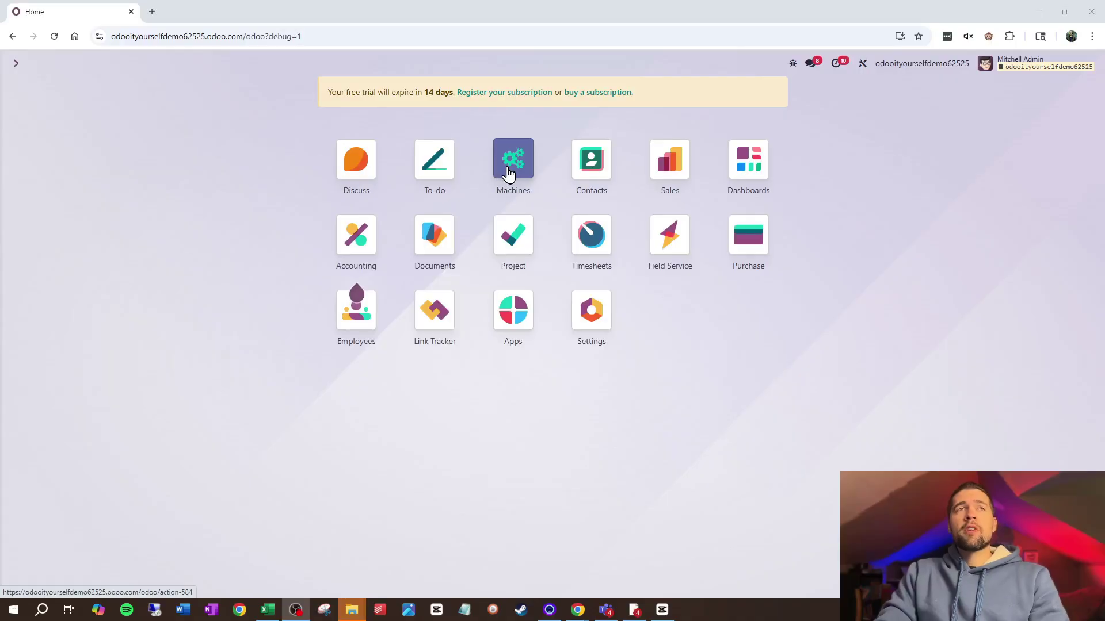
# - View the Glue Globber 5000 machine record and the Boiler maintenance field service task
pyautogui.click(80, 154)
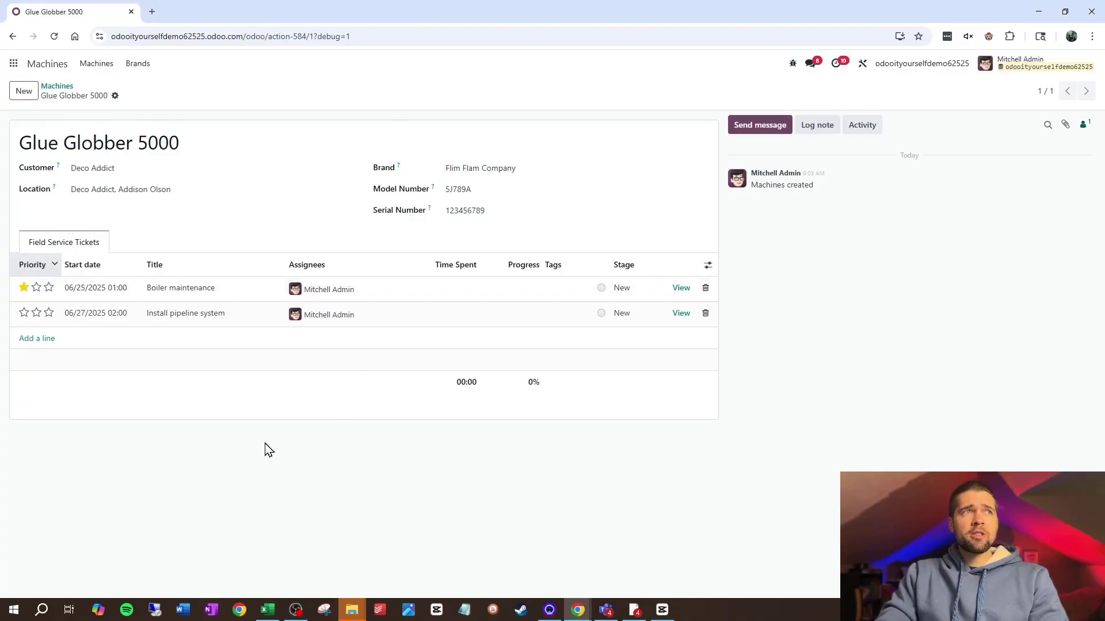
pyautogui.click(13, 64)
pyautogui.click(640, 242)
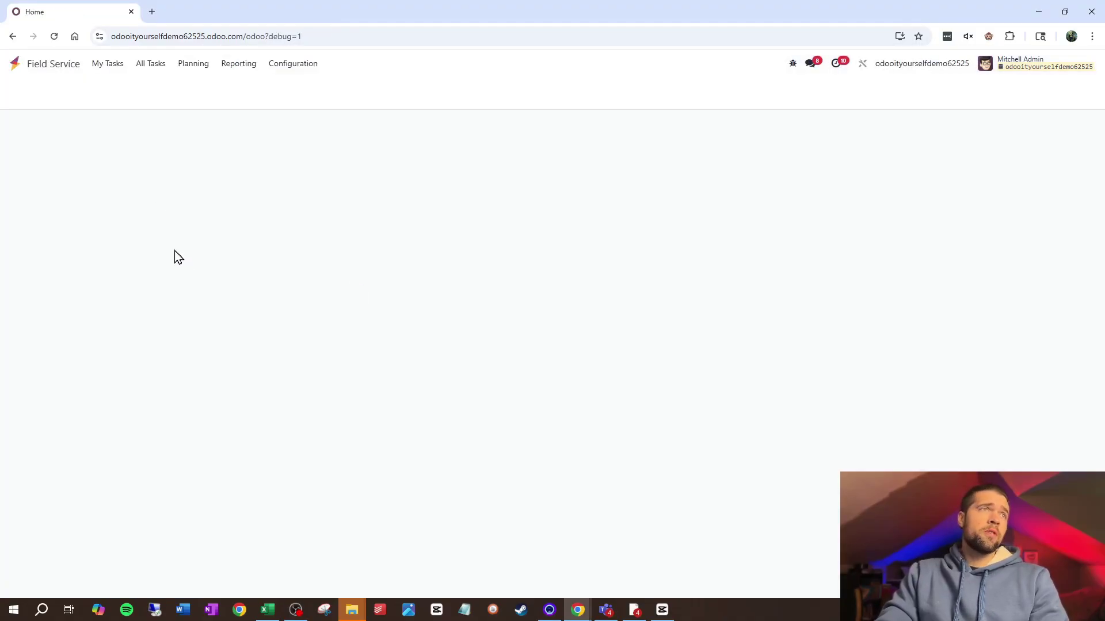
pyautogui.click(133, 179)
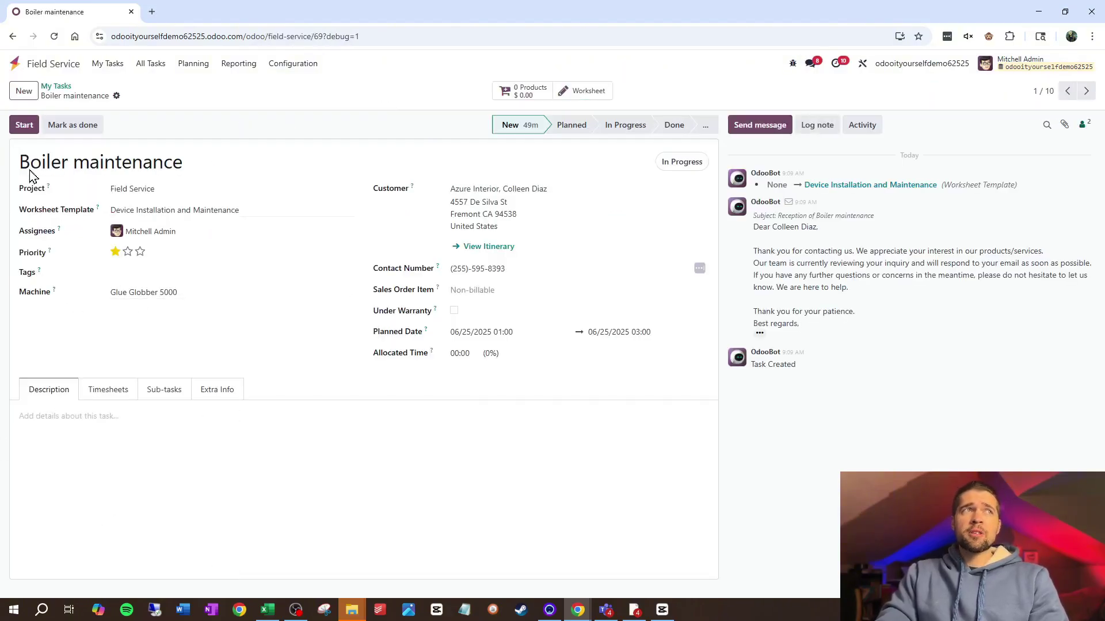
# - Search the contacts for "deco", open Deco Addict and view its Machines and Machines at this Location lists
pyautogui.click(52, 66)
pyautogui.click(598, 179)
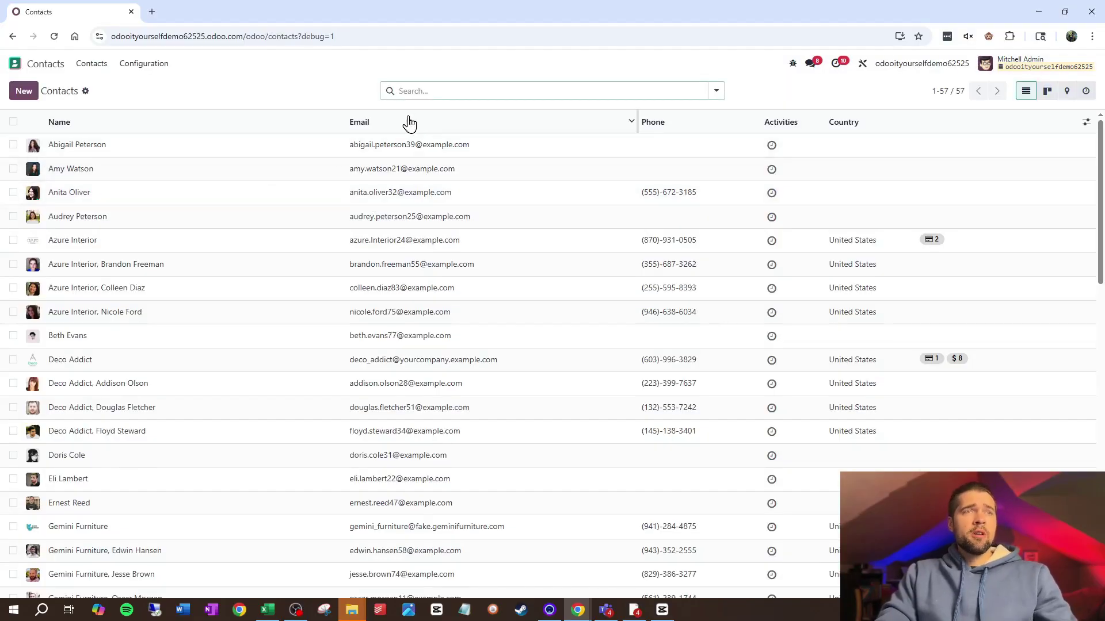
pyautogui.write('deco')
pyautogui.click(410, 117)
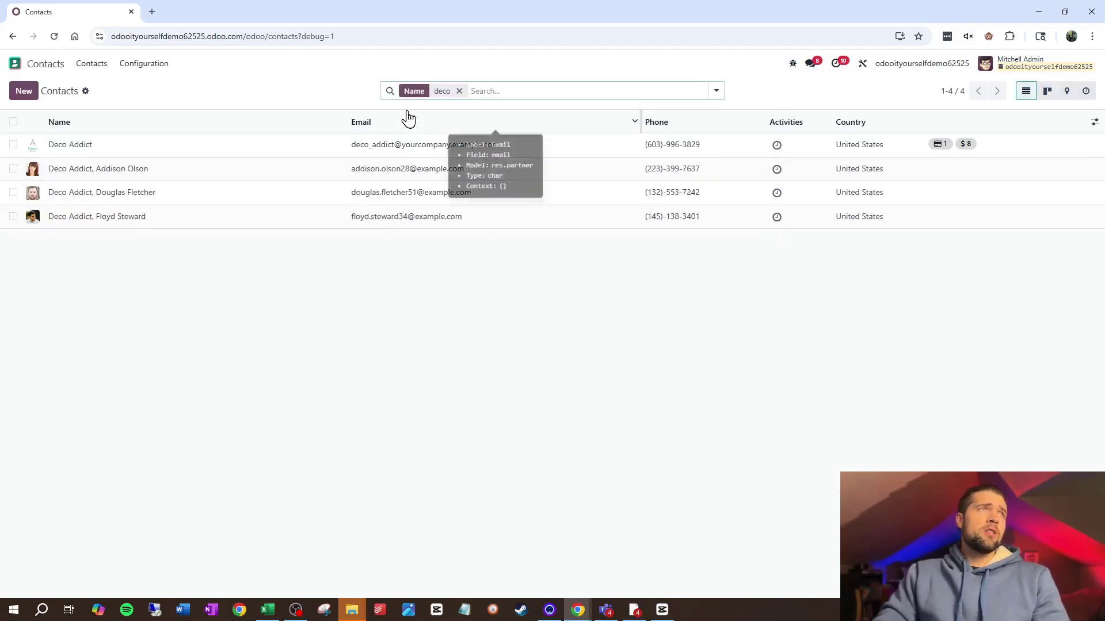
pyautogui.click(260, 151)
pyautogui.click(367, 305)
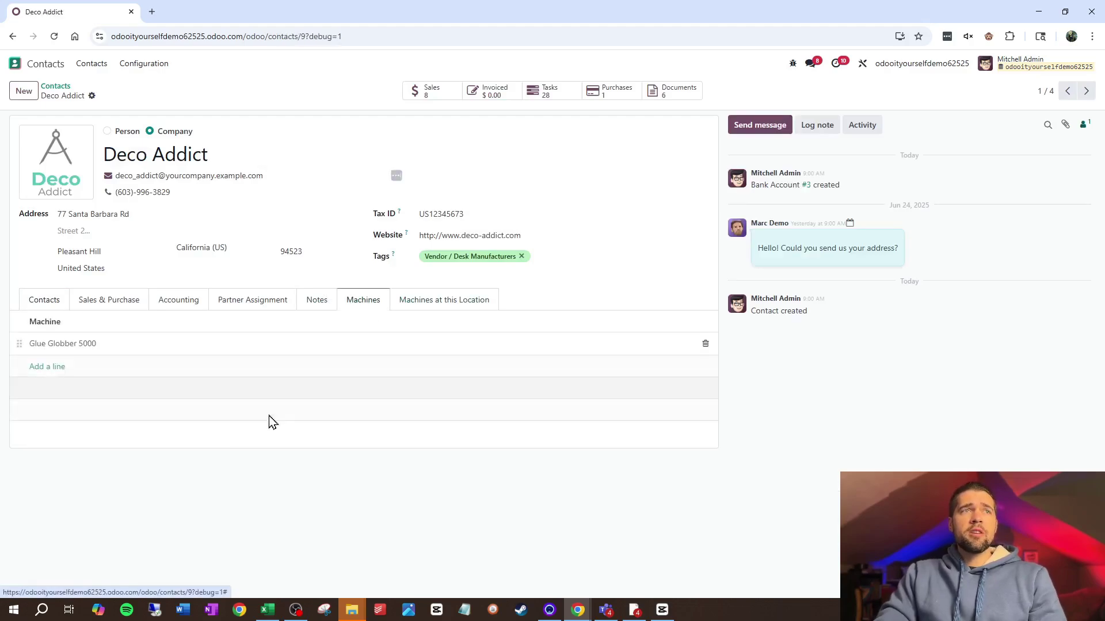
pyautogui.click(437, 310)
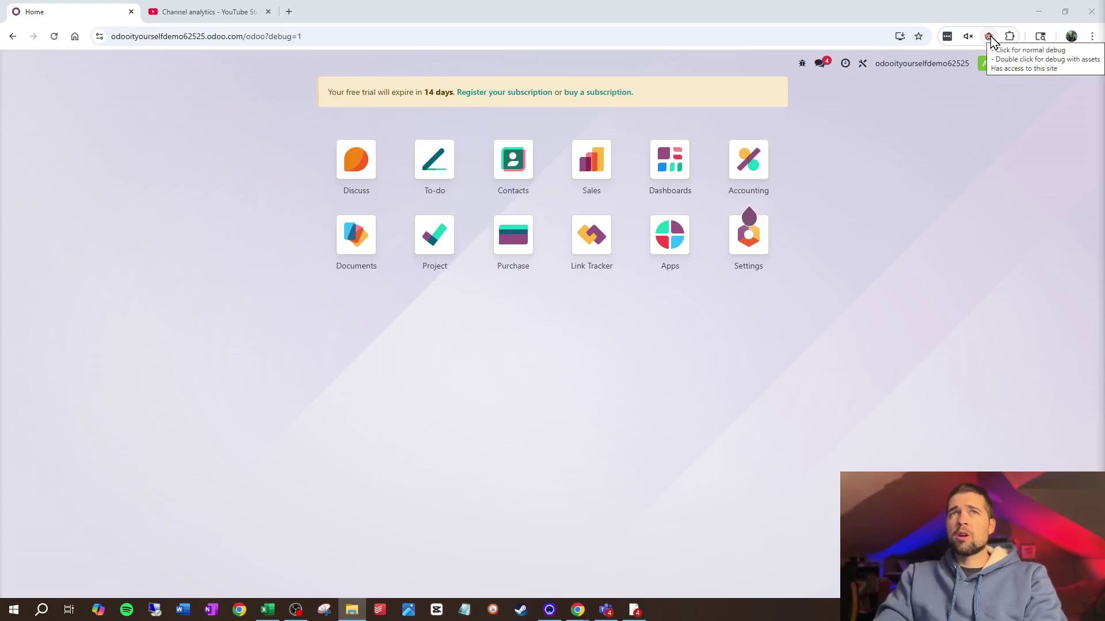
# - Start a new app in Studio, name it Machines and open the symbol choices for its icon
pyautogui.click(864, 63)
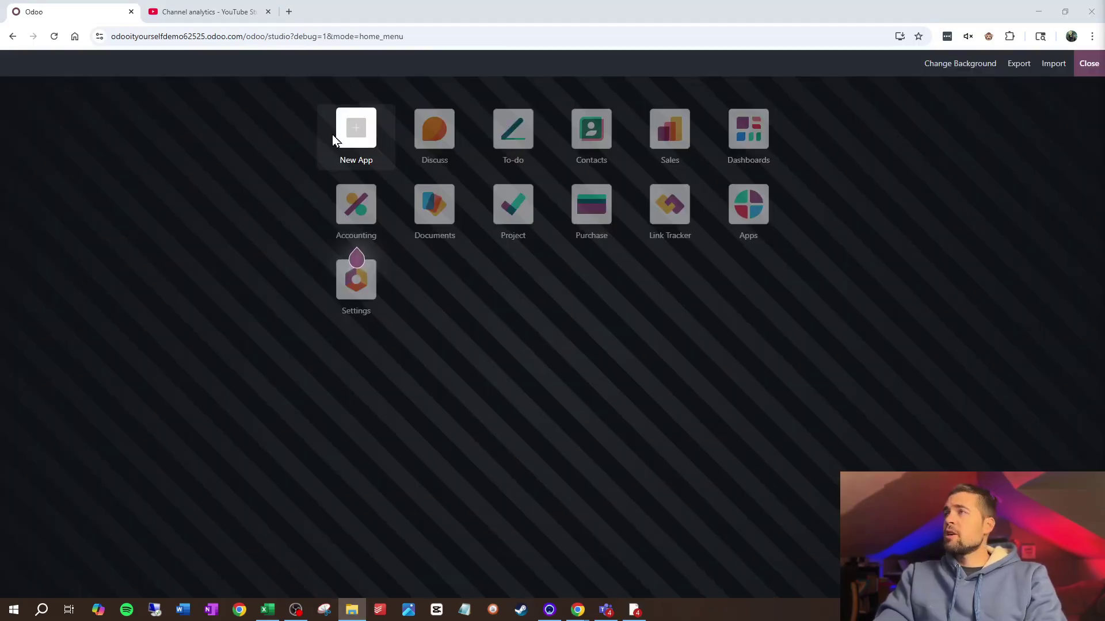
pyautogui.click(362, 144)
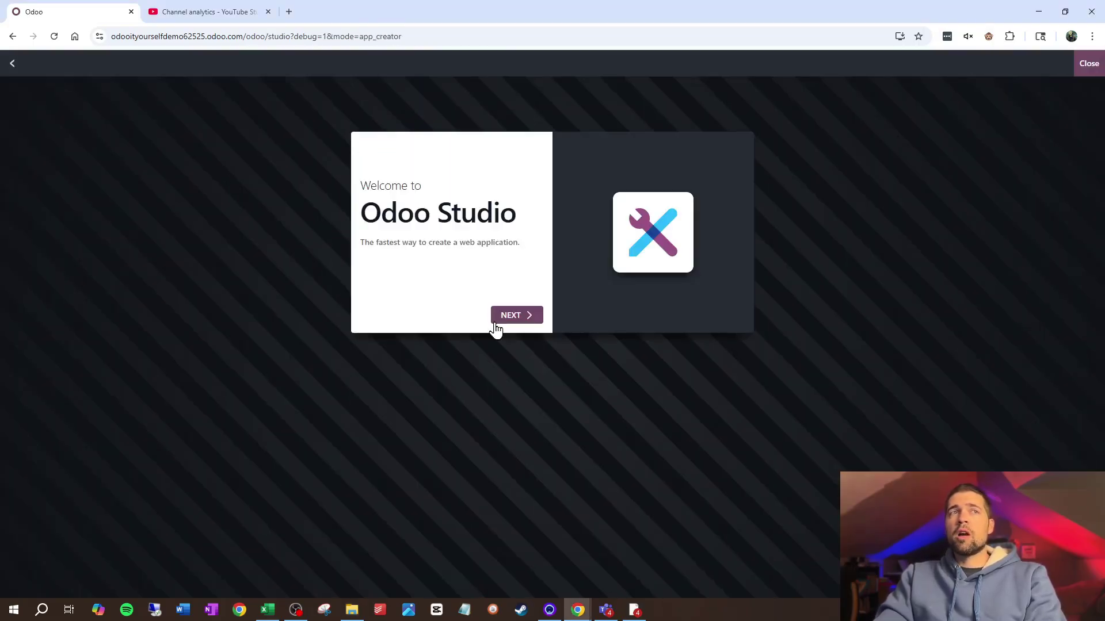
pyautogui.click(513, 318)
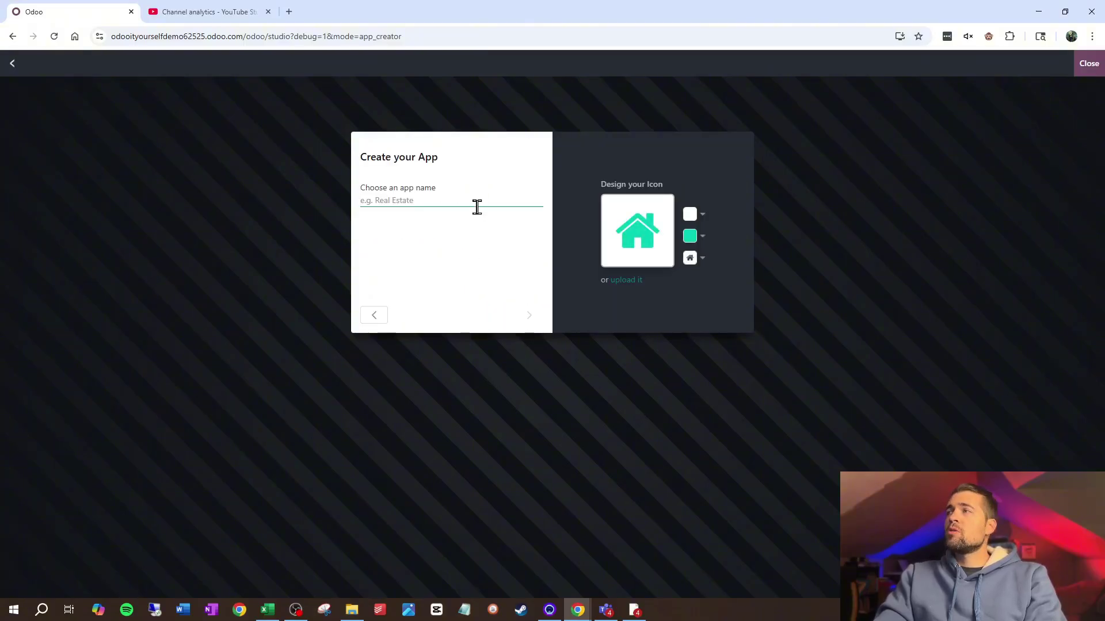
pyautogui.write('Machi')
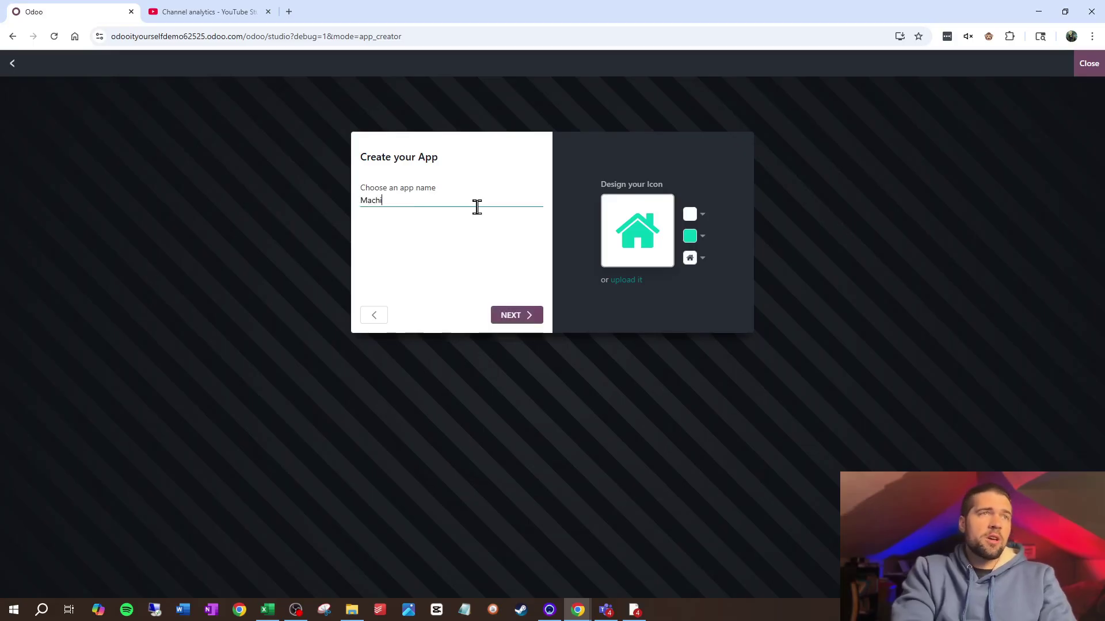
pyautogui.write('nes')
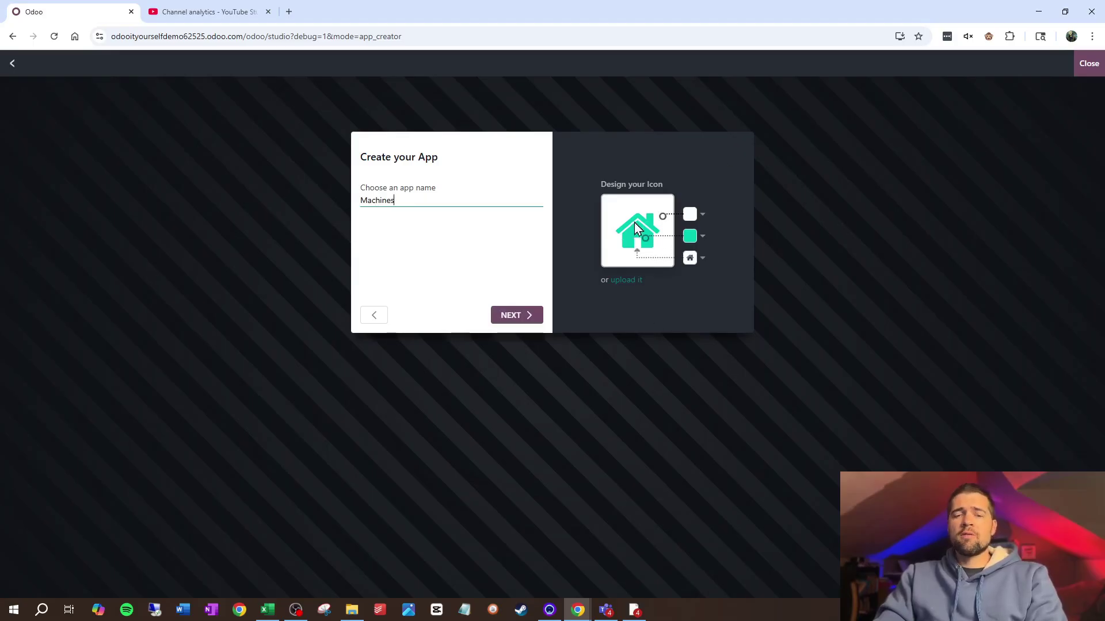
pyautogui.click(691, 260)
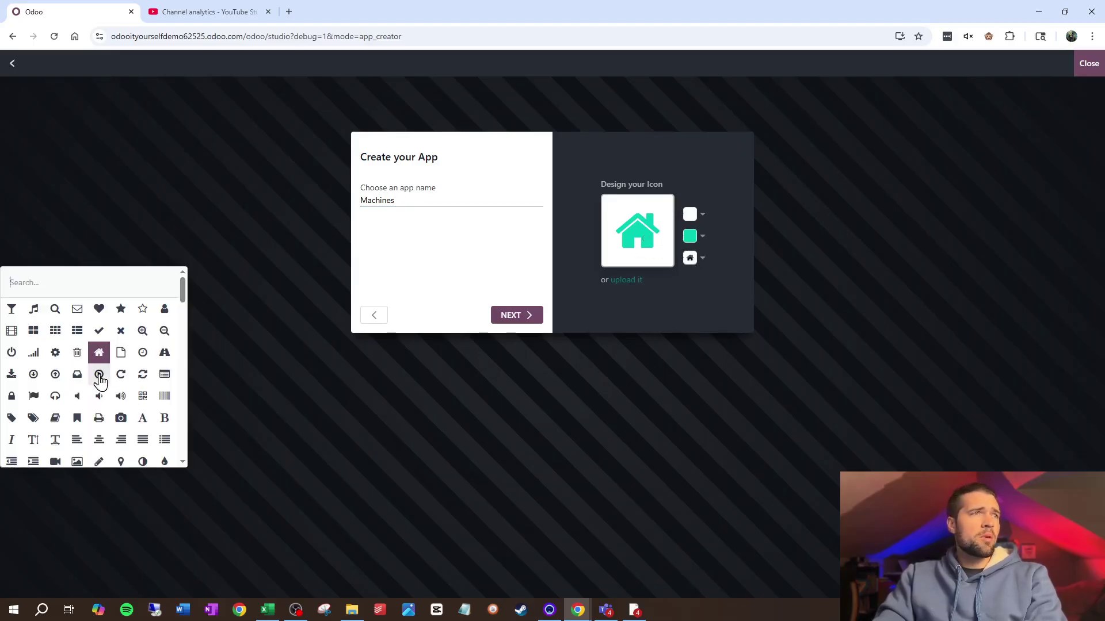
pyautogui.scroll(-1, 67, 322)
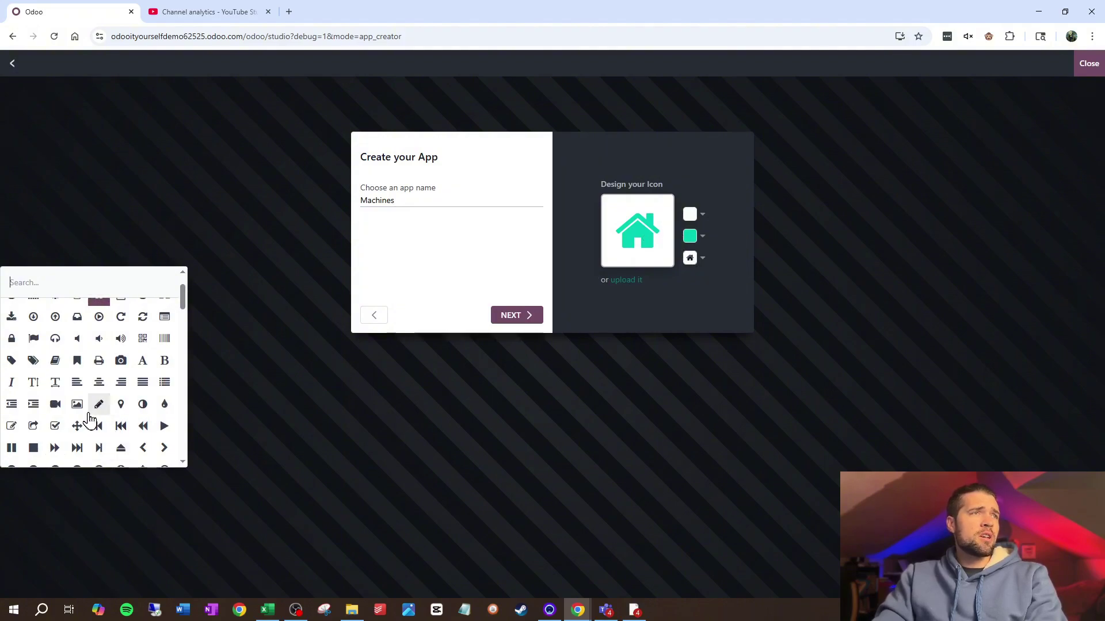
pyautogui.scroll(-1, 93, 392)
pyautogui.write('machine')
pyautogui.press('BackSpace')
pyautogui.press('BackSpace')
pyautogui.press('BackSpace')
pyautogui.press('BackSpace')
pyautogui.press('BackSpace')
pyautogui.press('BackSpace')
pyautogui.press('BackSpace')
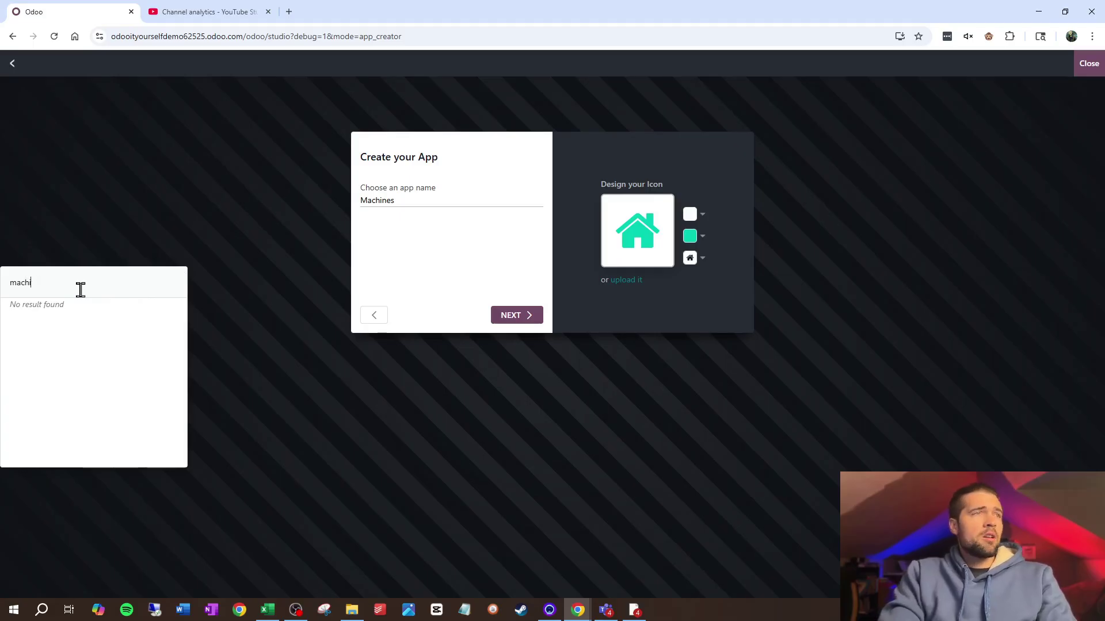
# - Search the icon symbols for "cog", pick the multiple-gears symbol and give the app icon a purple background
pyautogui.write('cog')
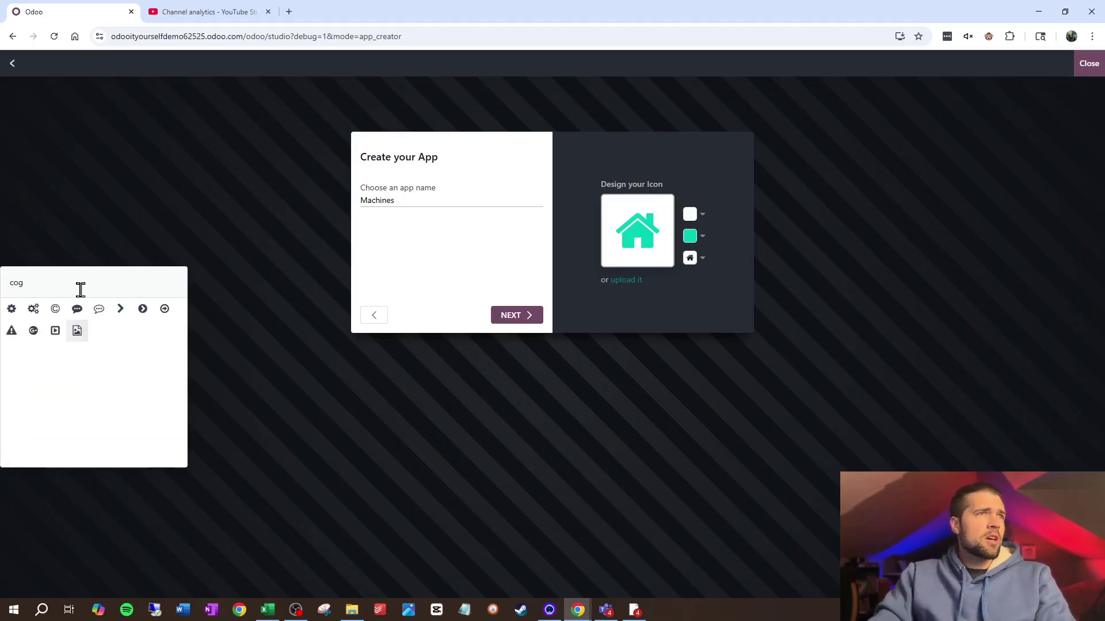
pyautogui.click(33, 310)
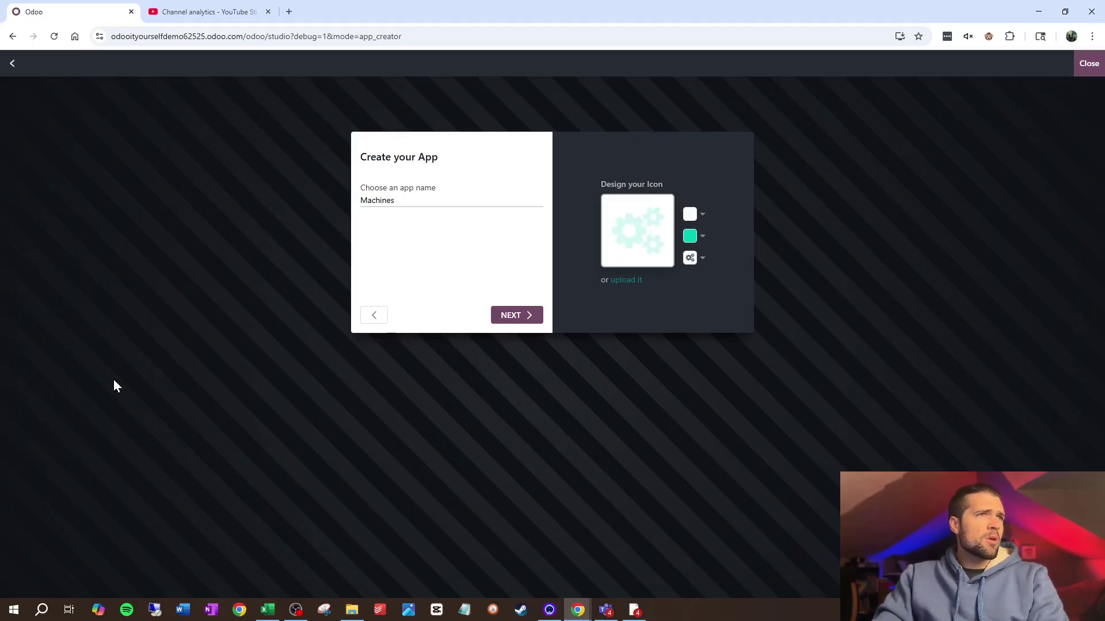
pyautogui.click(693, 214)
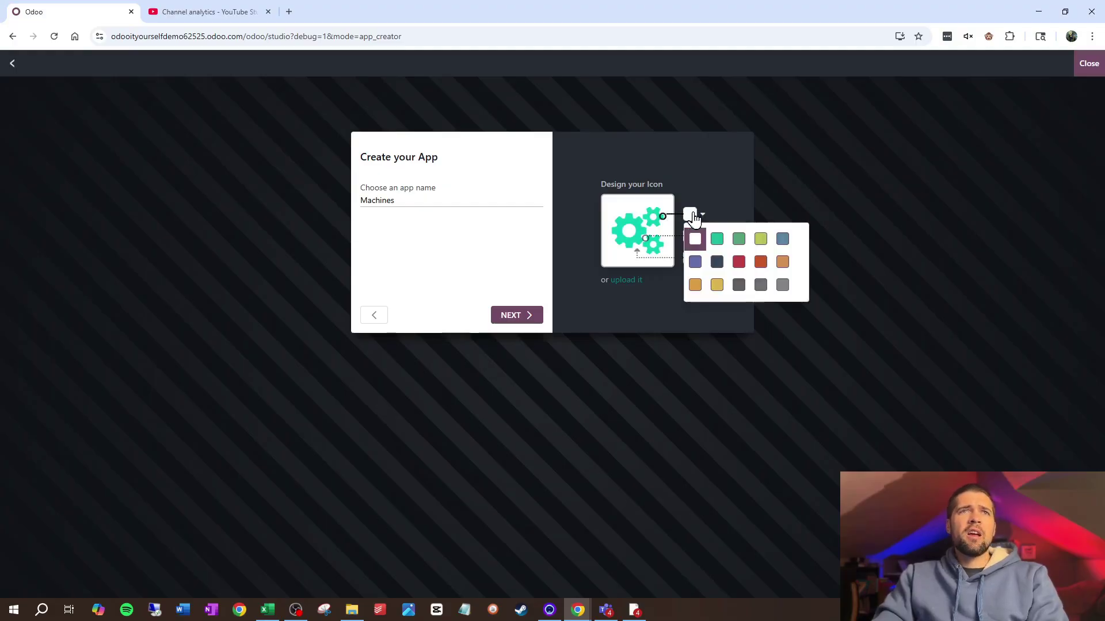
pyautogui.click(699, 260)
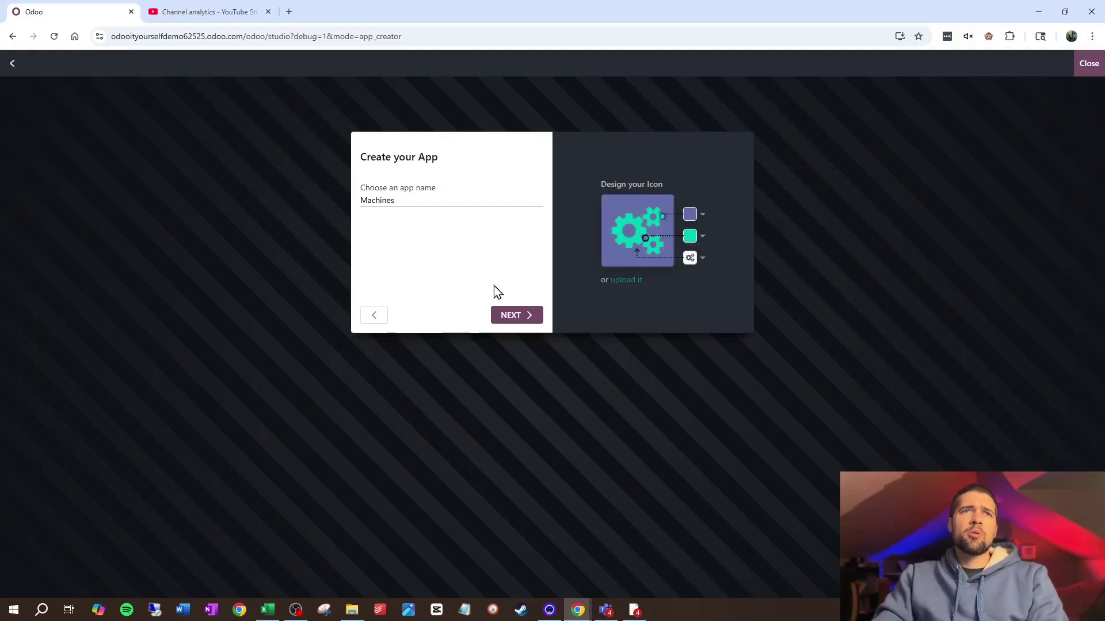
pyautogui.click(513, 315)
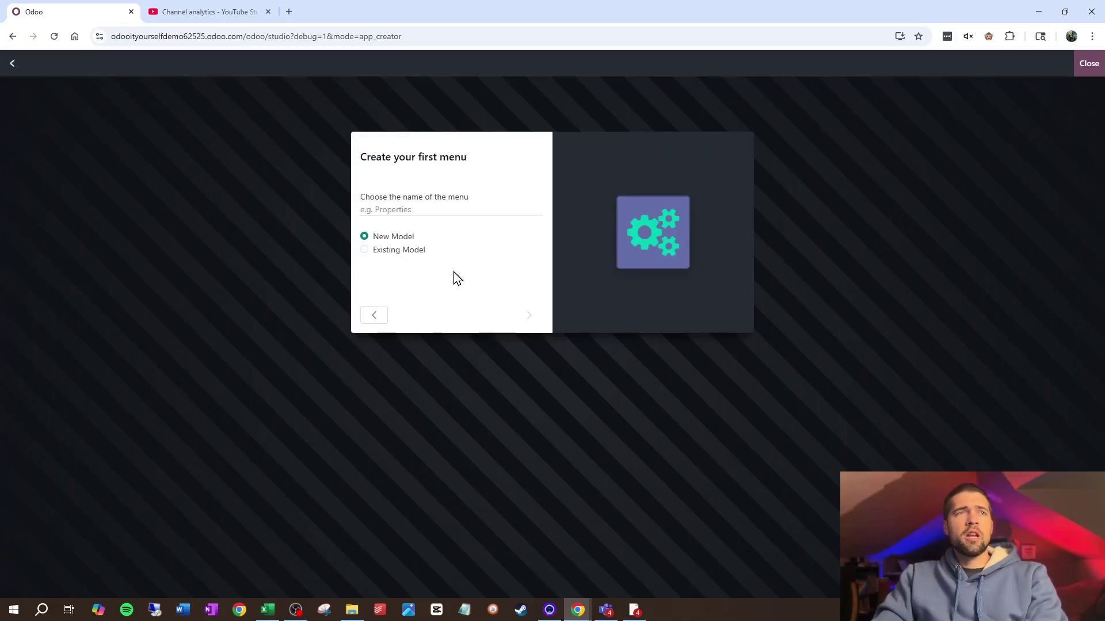
# - Name the first menu Machines with a new model, and create the app with Custom Sorting, Chatter and Archiving enabled
pyautogui.click(440, 215)
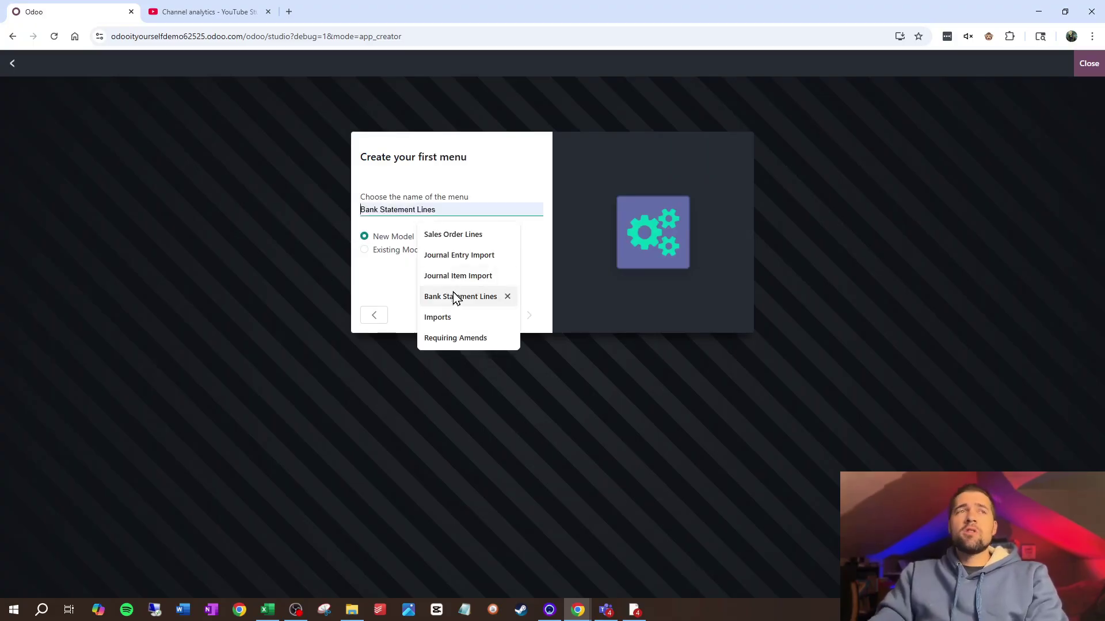
pyautogui.click(402, 274)
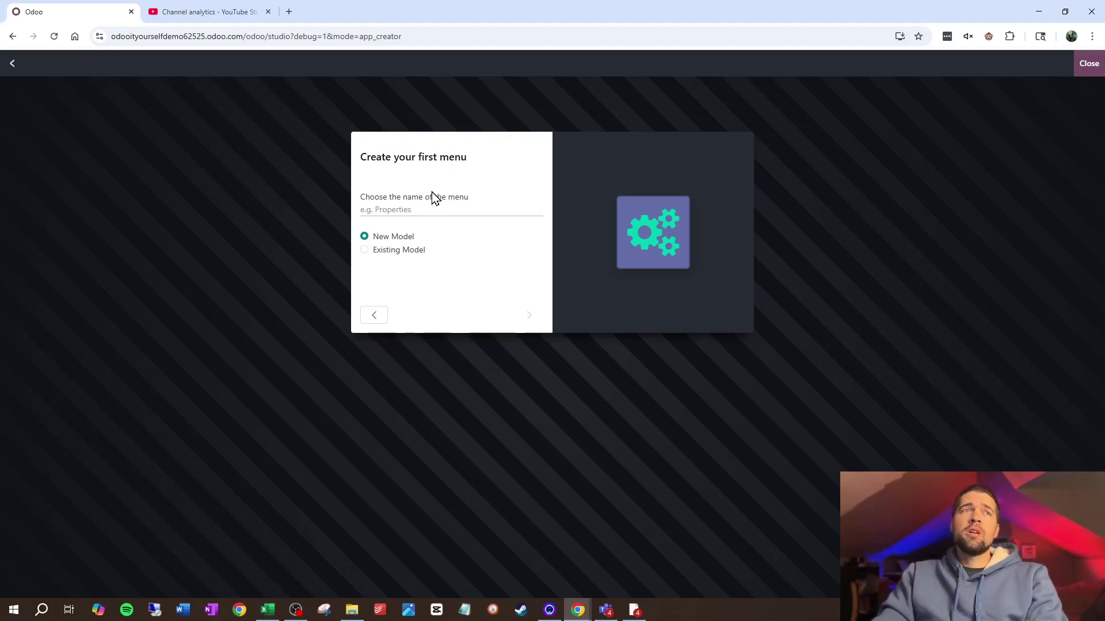
pyautogui.click(427, 208)
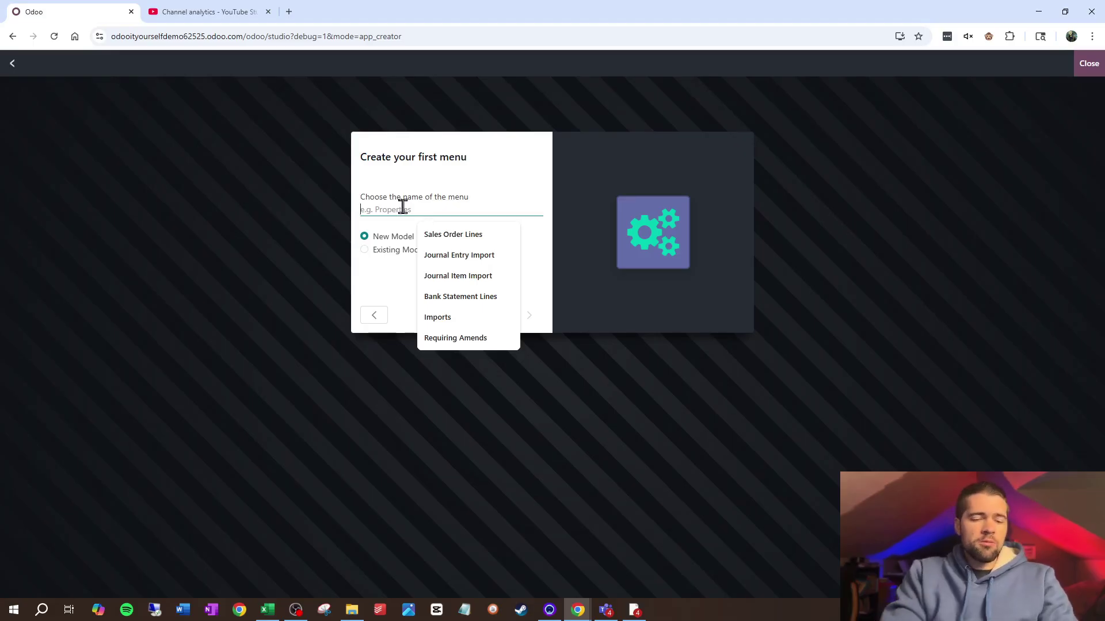
pyautogui.write('Machines')
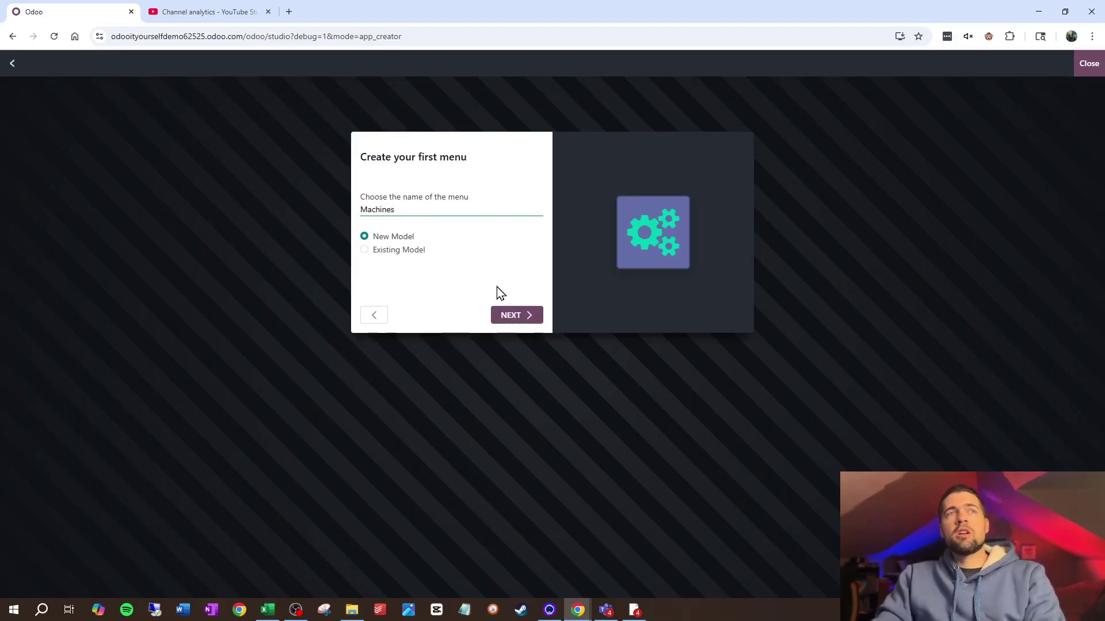
pyautogui.click(516, 314)
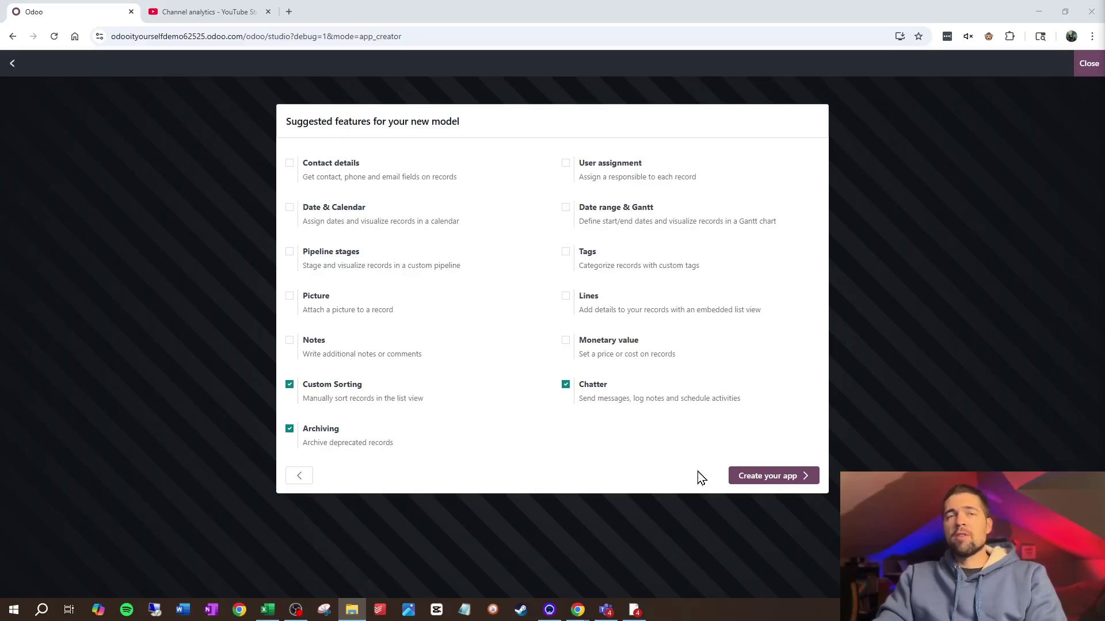
pyautogui.click(757, 477)
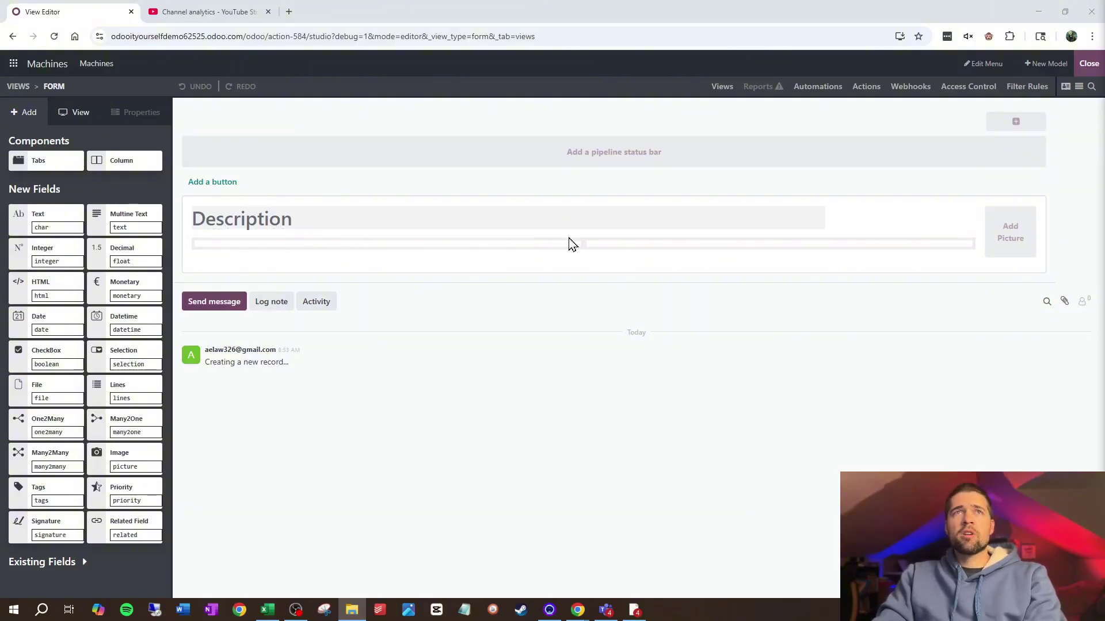
# - In the list view, change the Description column's label to Machine
pyautogui.click(719, 93)
pyautogui.click(670, 195)
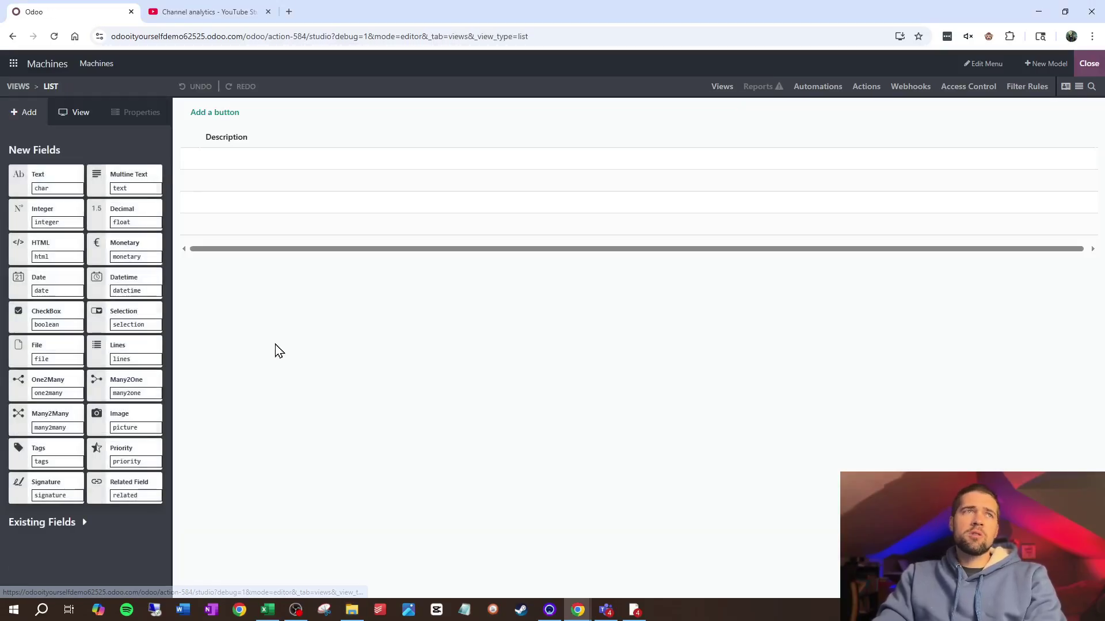
pyautogui.click(236, 138)
pyautogui.hotkey('ctrl', 'a')
pyautogui.write('Machine')
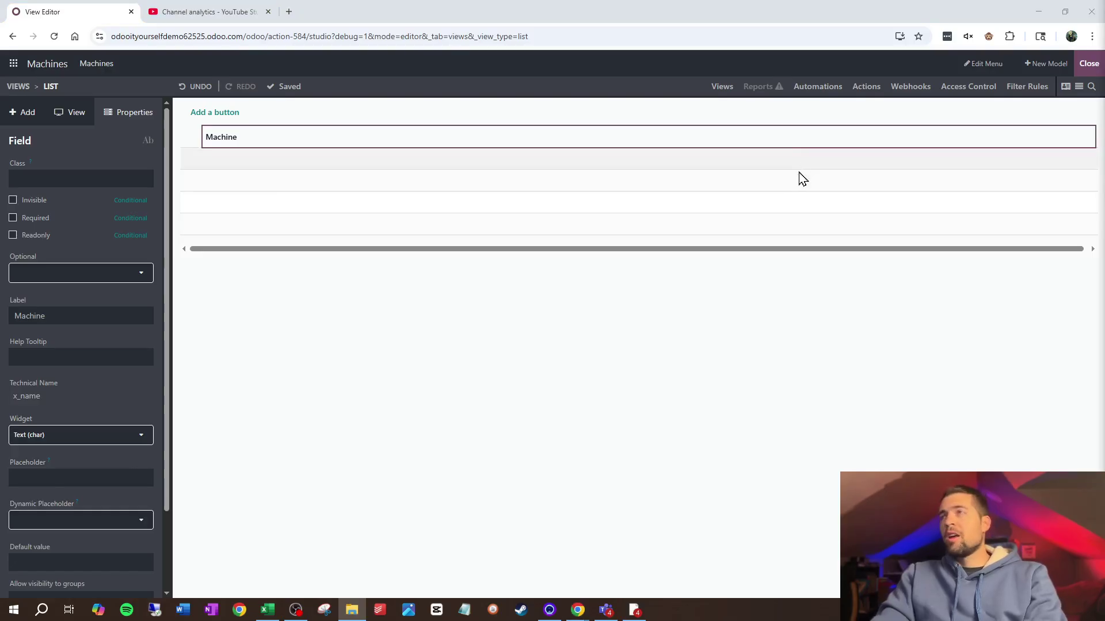
# - In the form view, add a Many2One field related to the Contact model in the first column below the machine name
pyautogui.click(726, 89)
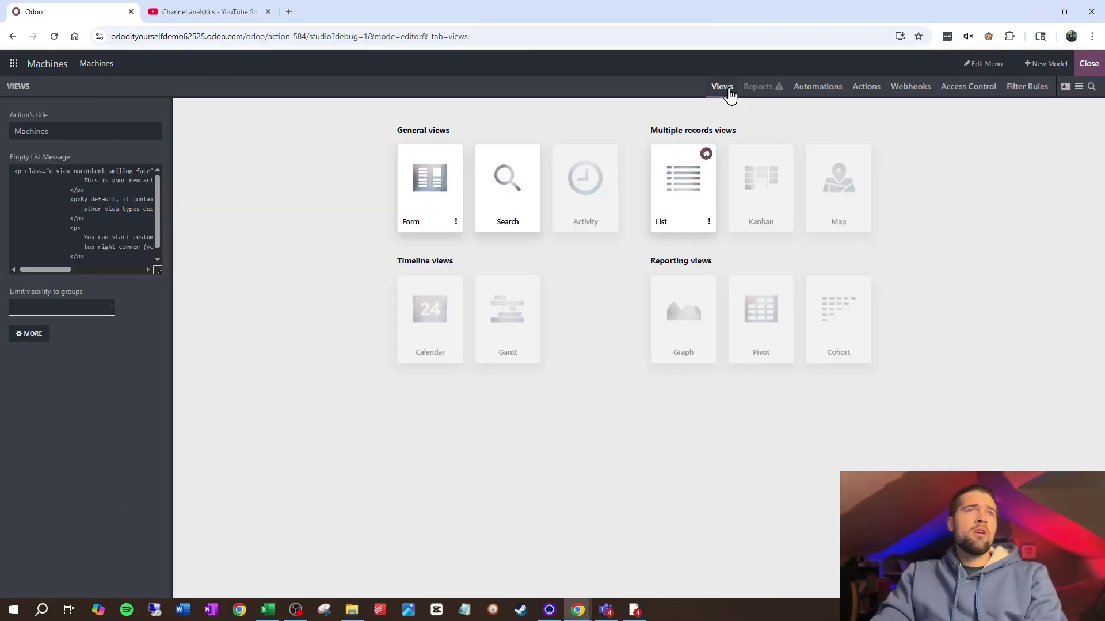
pyautogui.click(429, 193)
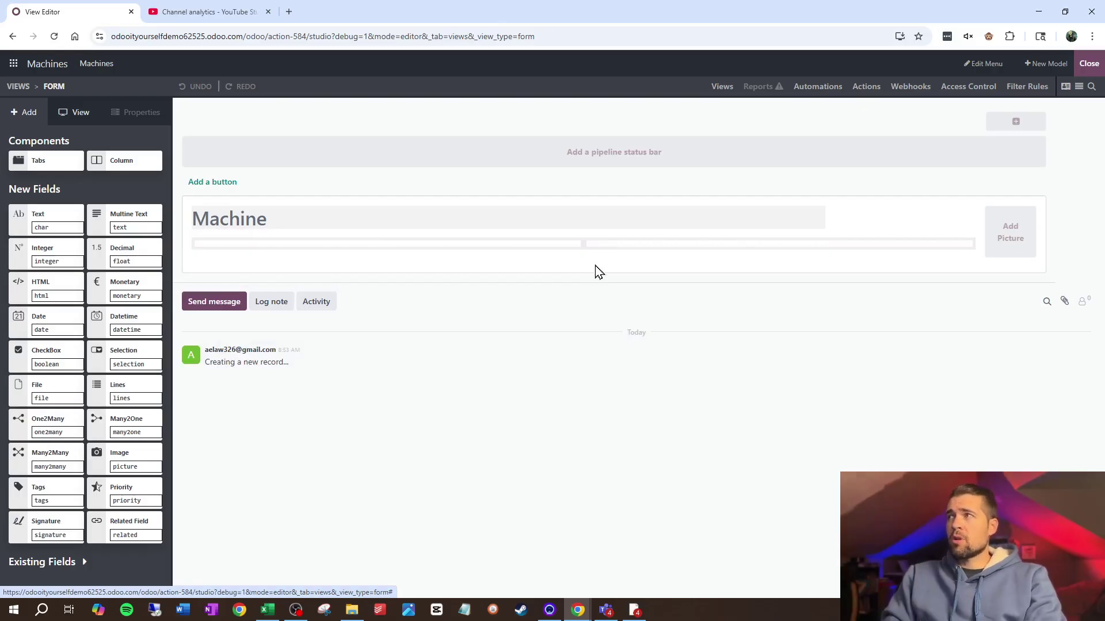
pyautogui.hotkey('alt', 'Tab')
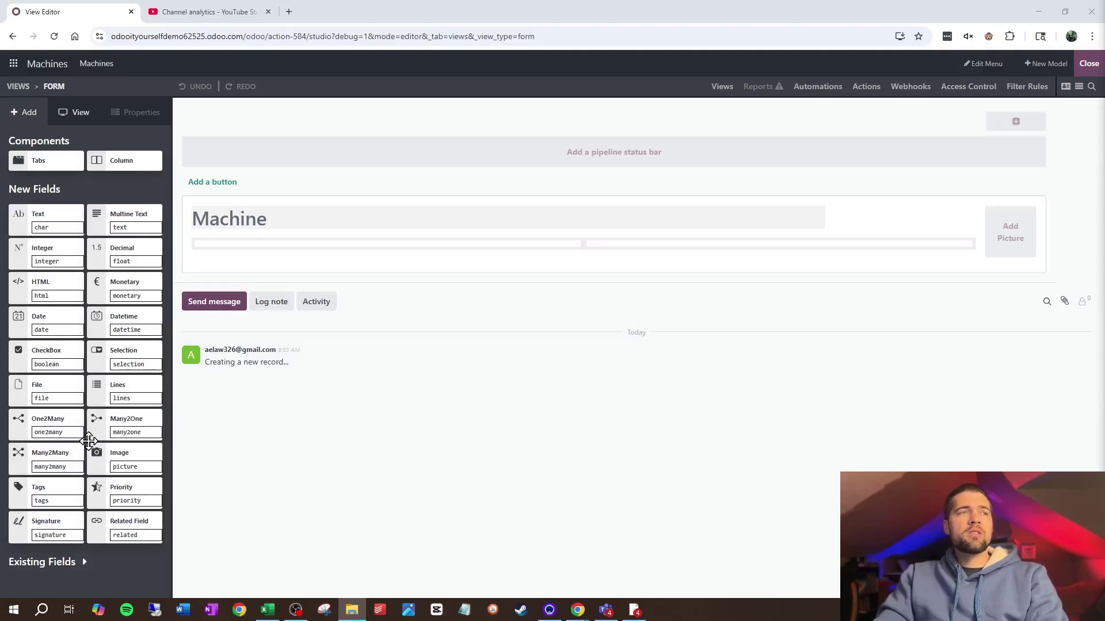
pyautogui.moveTo(123, 424); pyautogui.dragTo(277, 256)
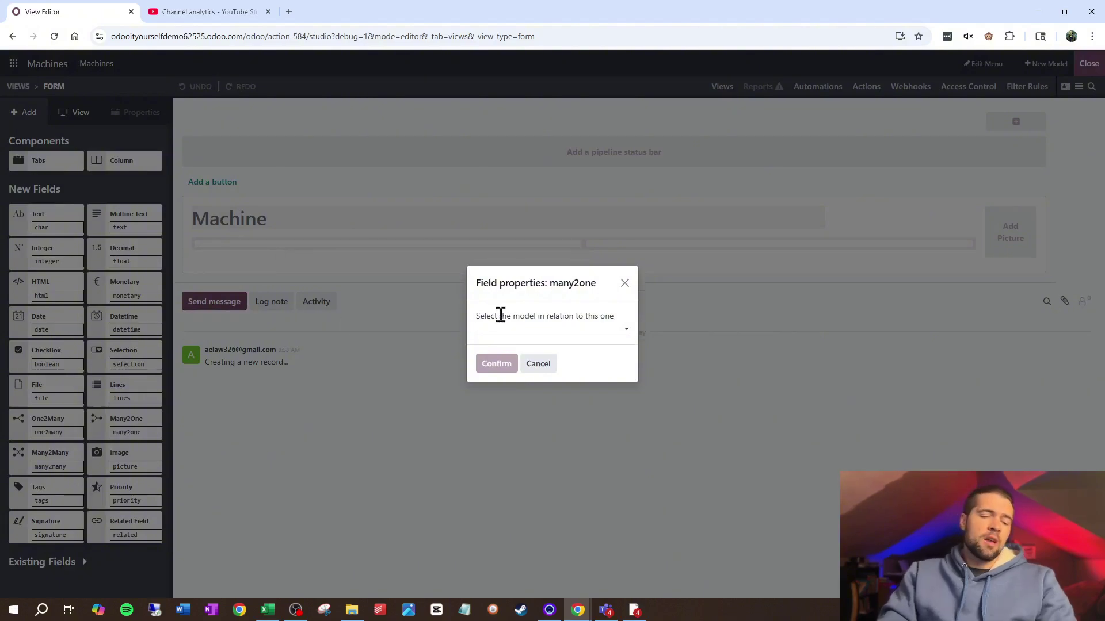
pyautogui.write('contact')
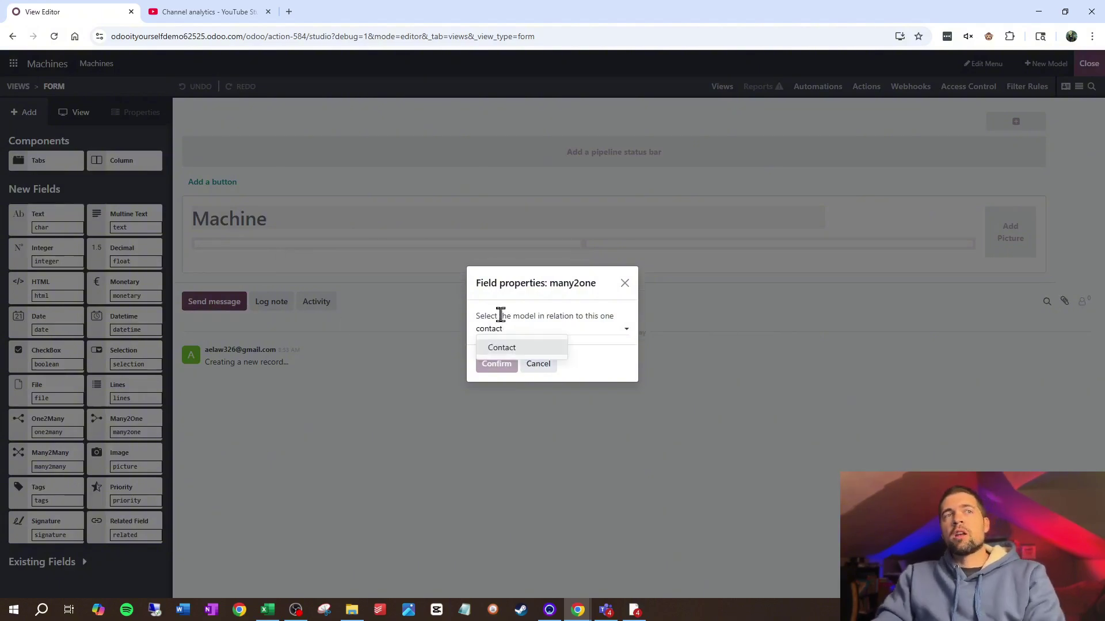
pyautogui.click(521, 349)
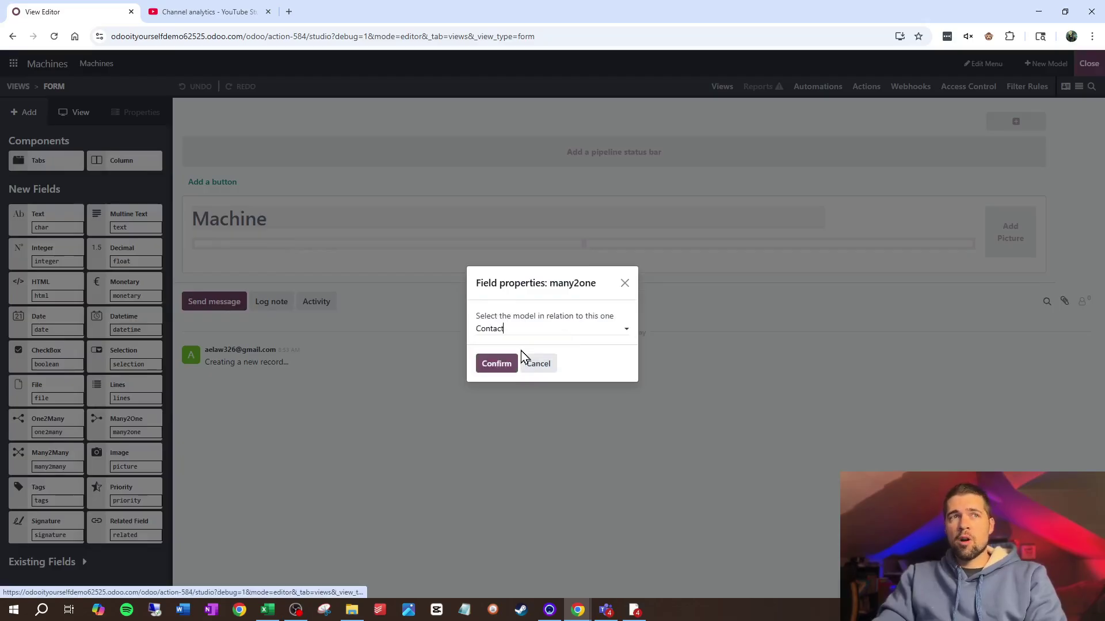
pyautogui.click(494, 365)
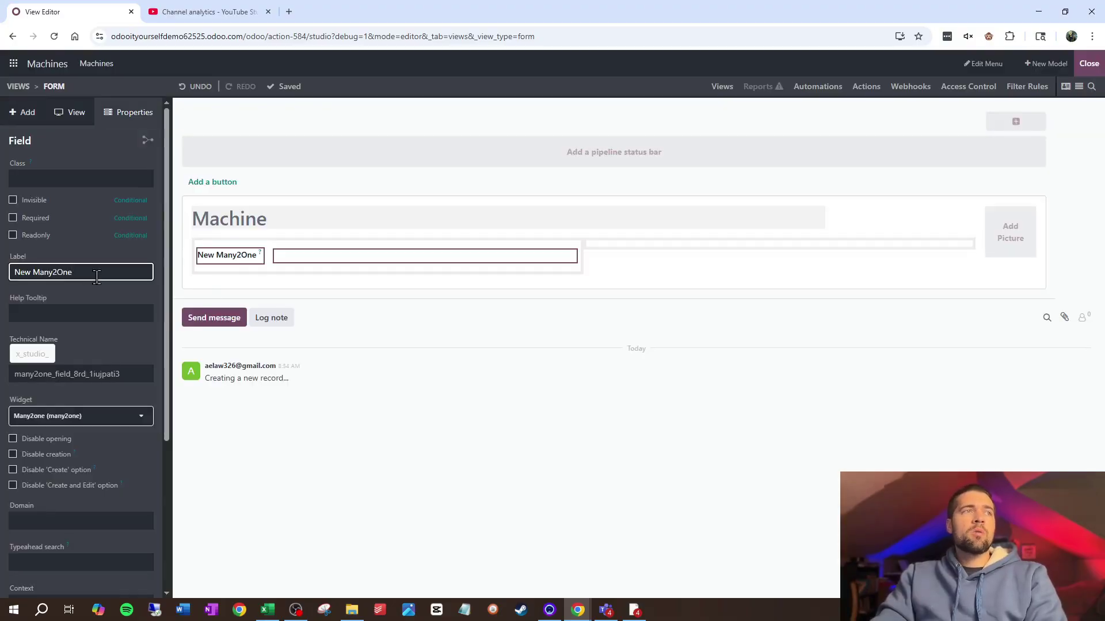
# - Label the new contact field Customer
pyautogui.write('Customer')
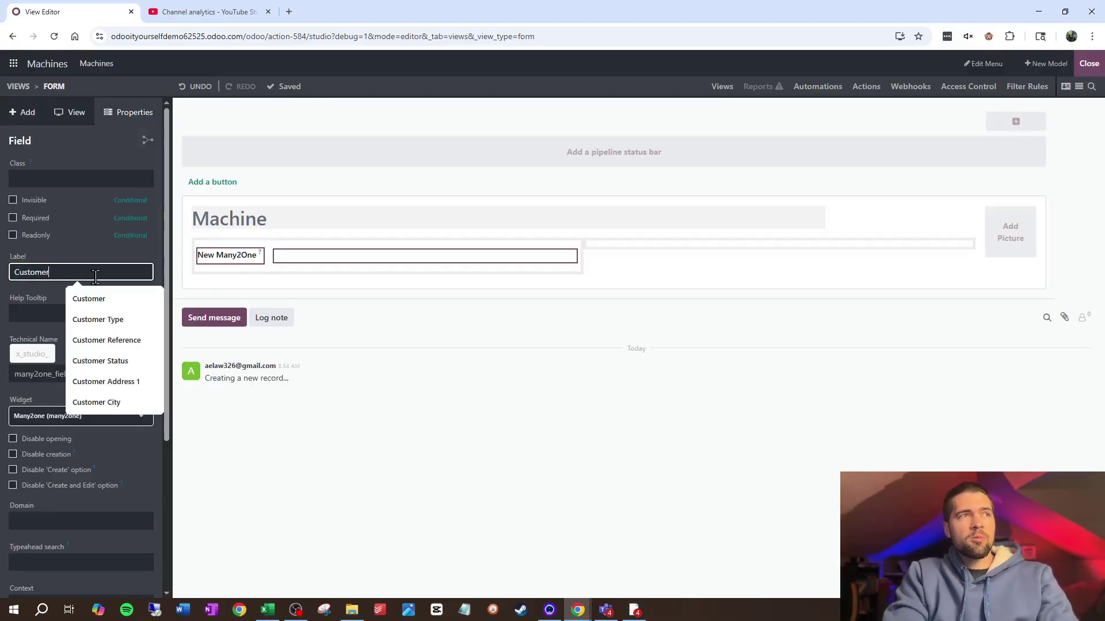
pyautogui.click(50, 299)
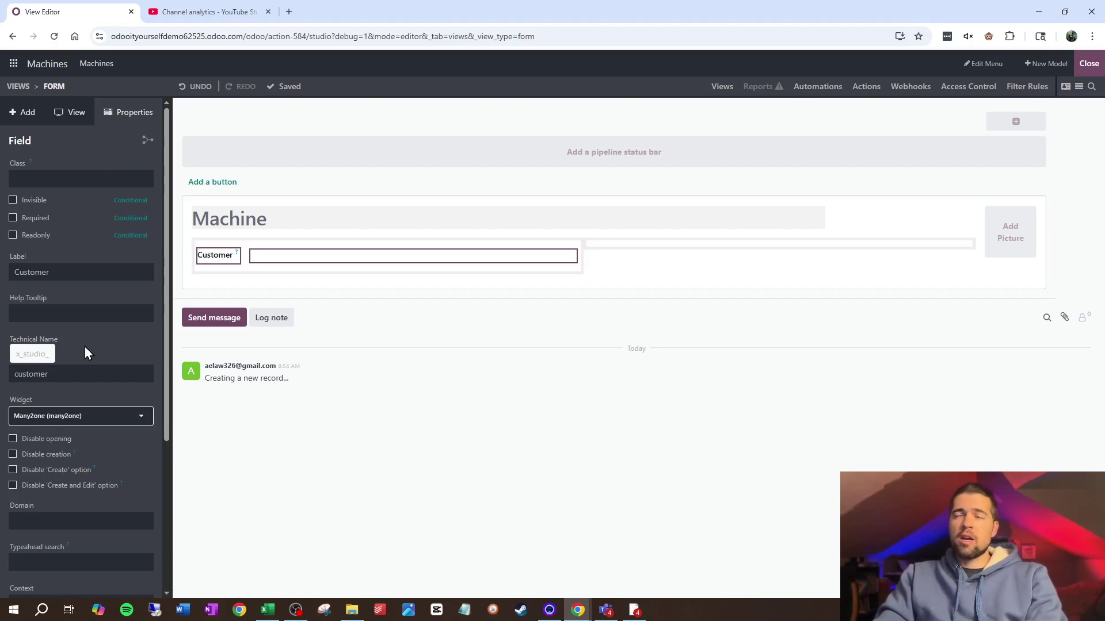
# - Add another Many2One field related to the Contact model below the Customer field and label it Location
pyautogui.click(23, 112)
pyautogui.moveTo(143, 419); pyautogui.dragTo(271, 279)
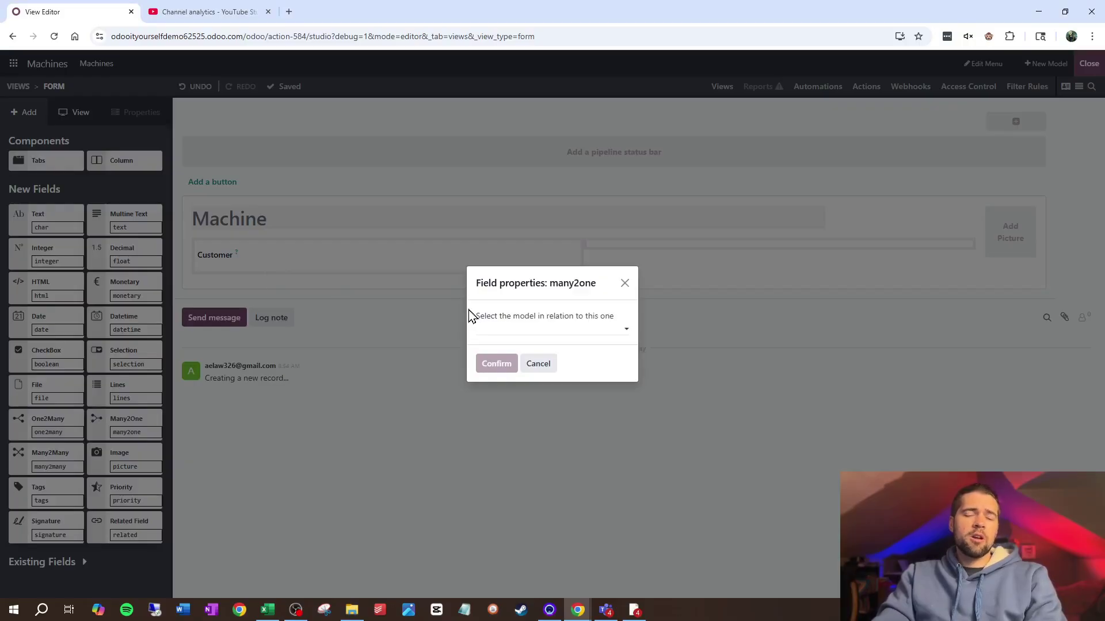
pyautogui.write('contact')
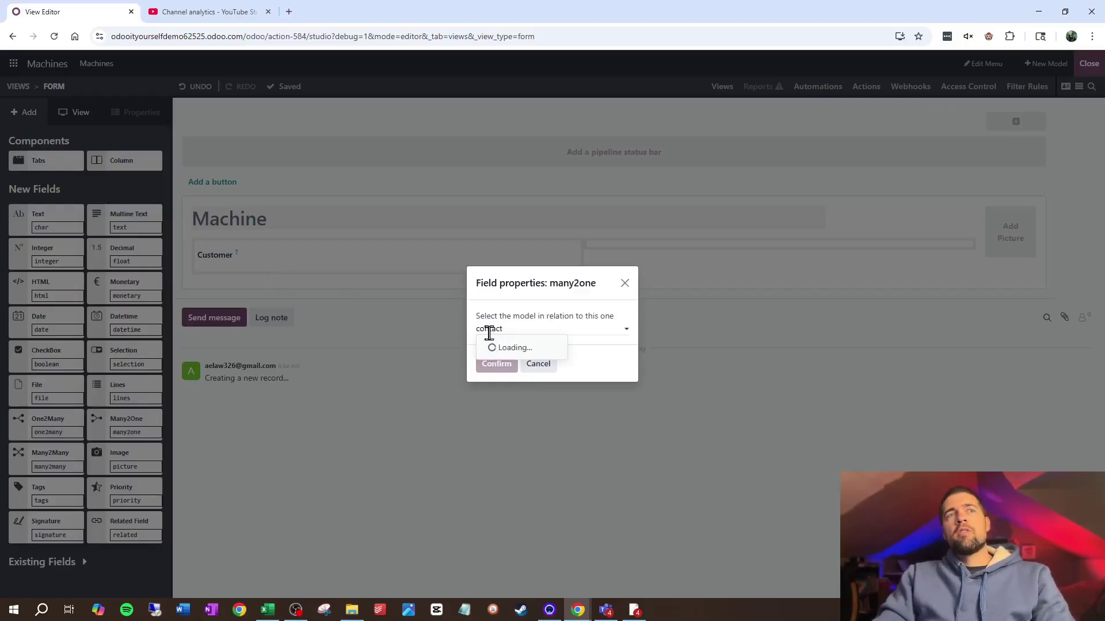
pyautogui.click(525, 351)
pyautogui.click(496, 364)
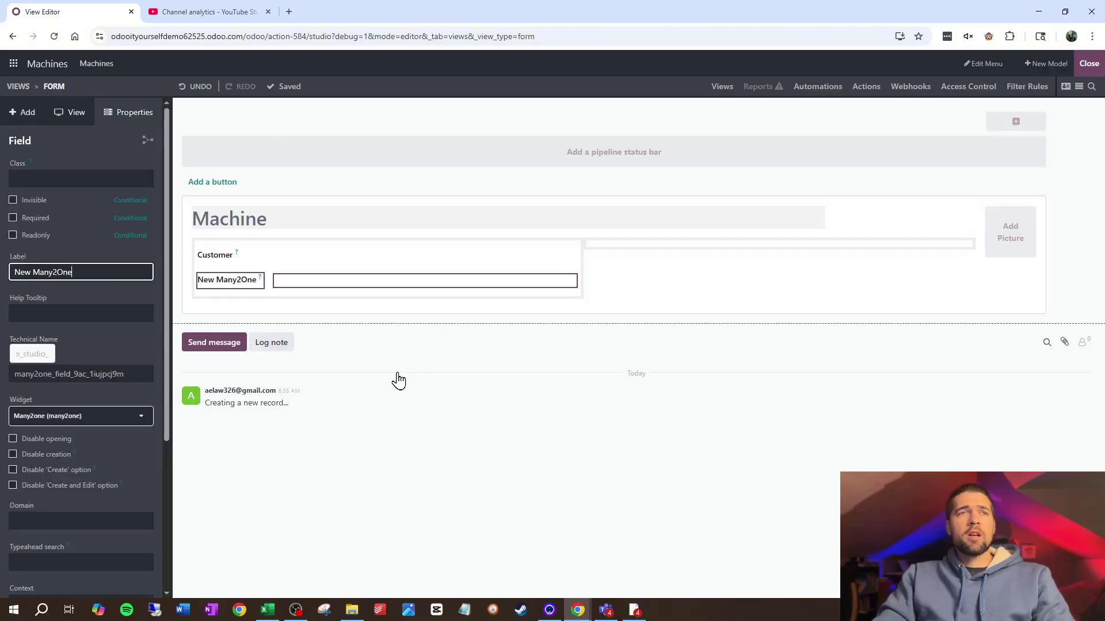
pyautogui.write('Location')
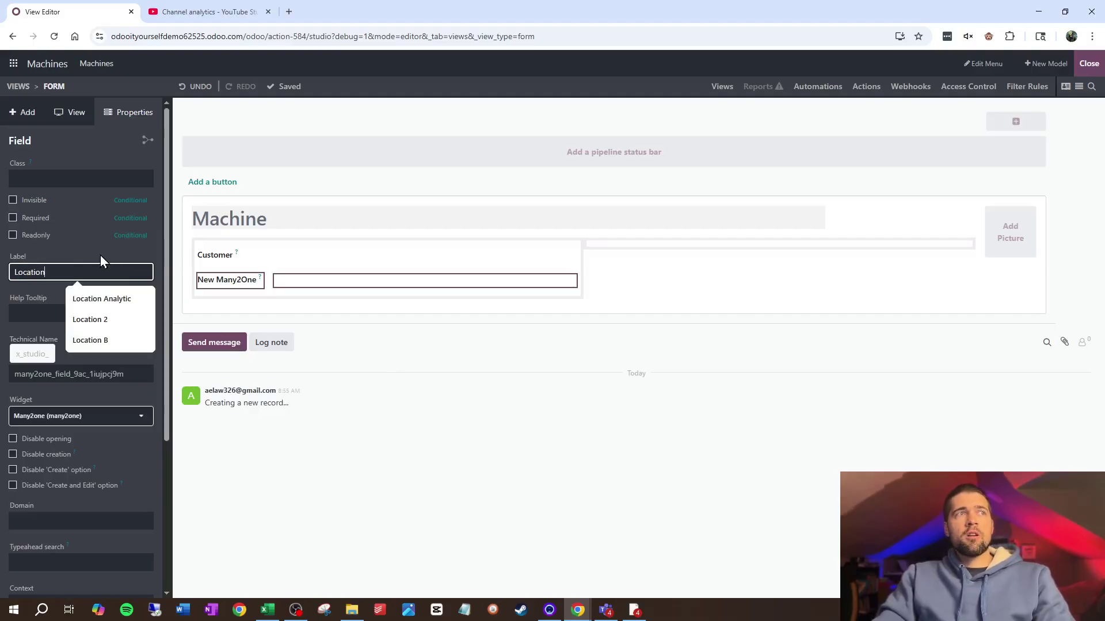
pyautogui.click(100, 254)
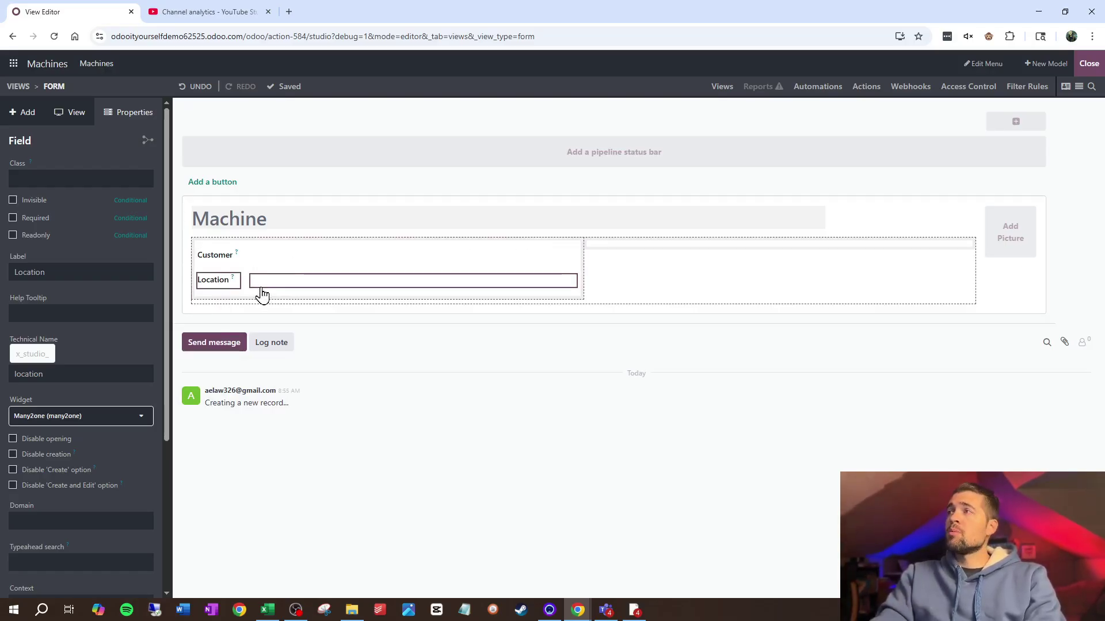
pyautogui.click(23, 112)
pyautogui.moveTo(122, 390); pyautogui.dragTo(479, 279)
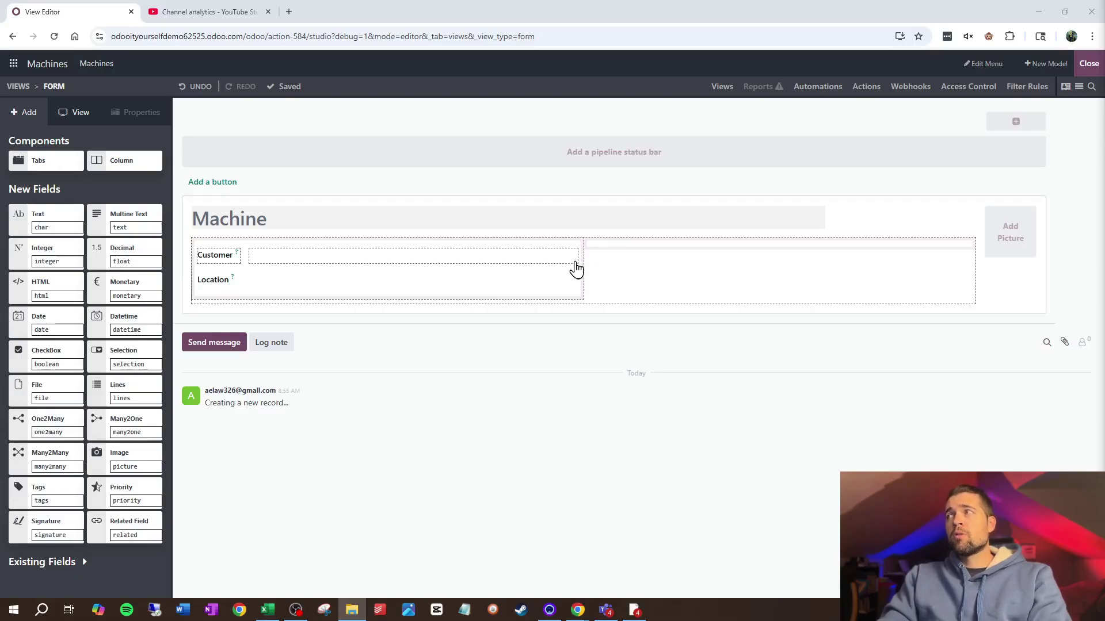
# - Add a Brands menu with a new model, keeping Custom Sorting, Chatter and Archiving enabled, and confirm the edited menu
pyautogui.click(985, 65)
pyautogui.click(705, 385)
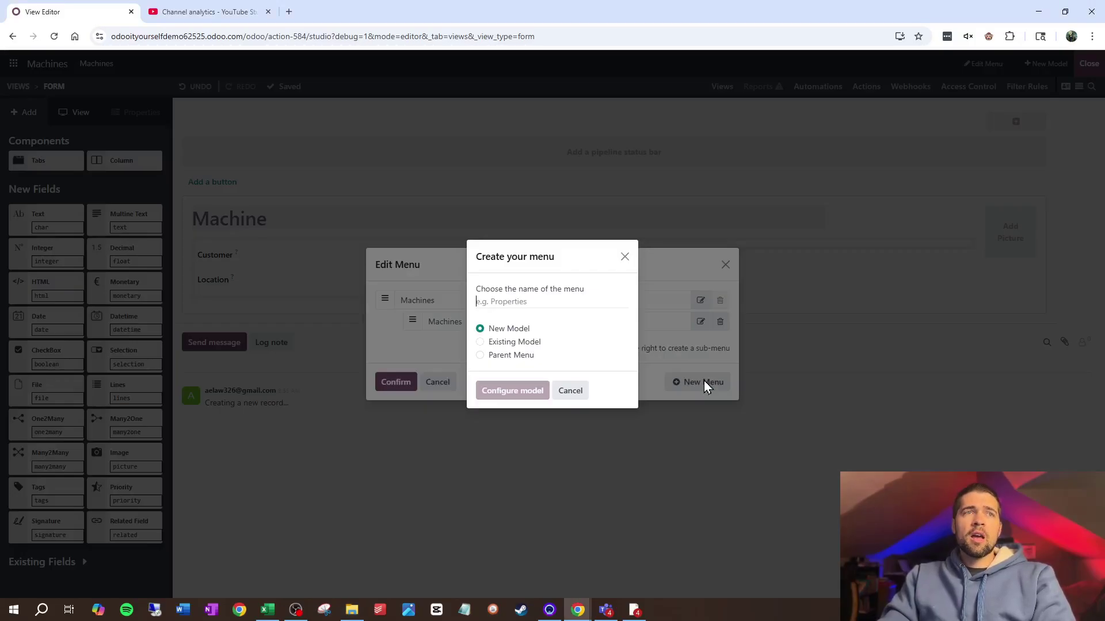
pyautogui.write('Bra')
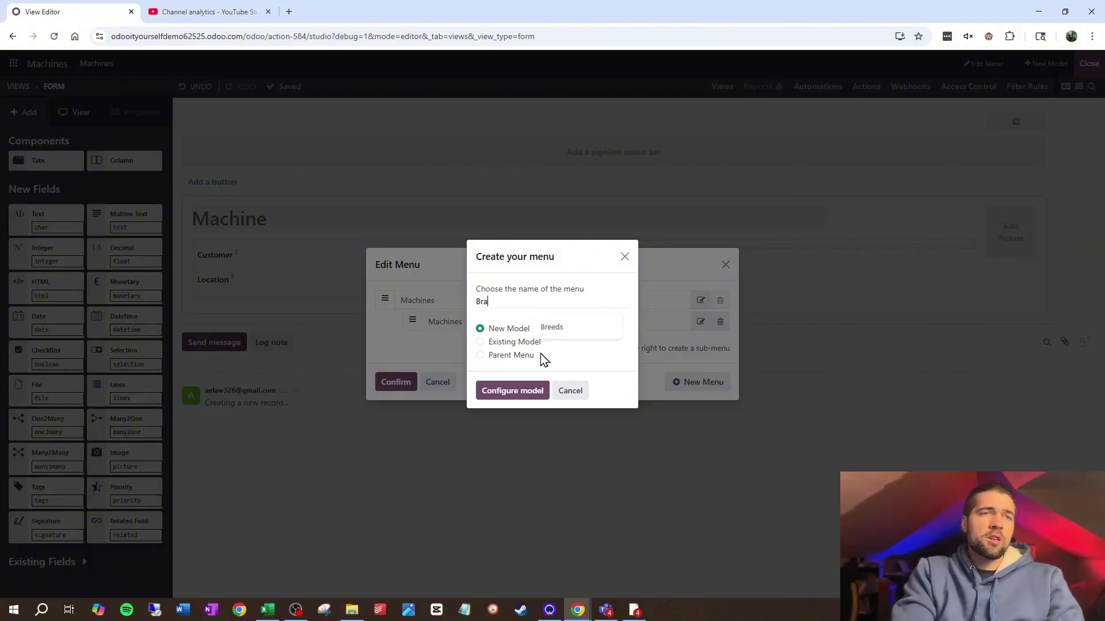
pyautogui.write('nds')
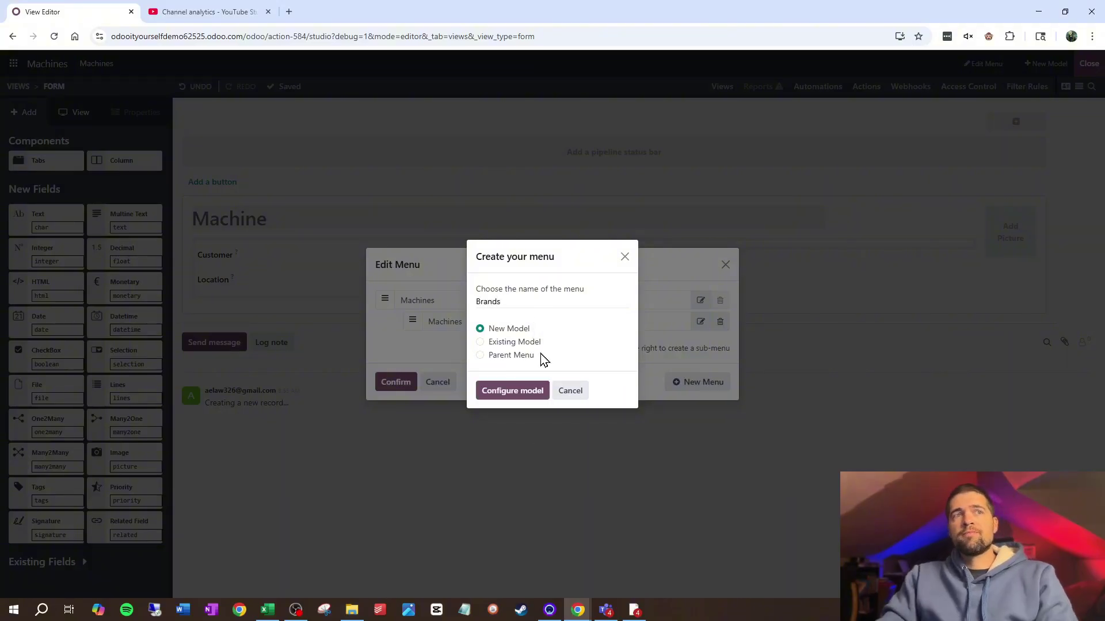
pyautogui.click(518, 391)
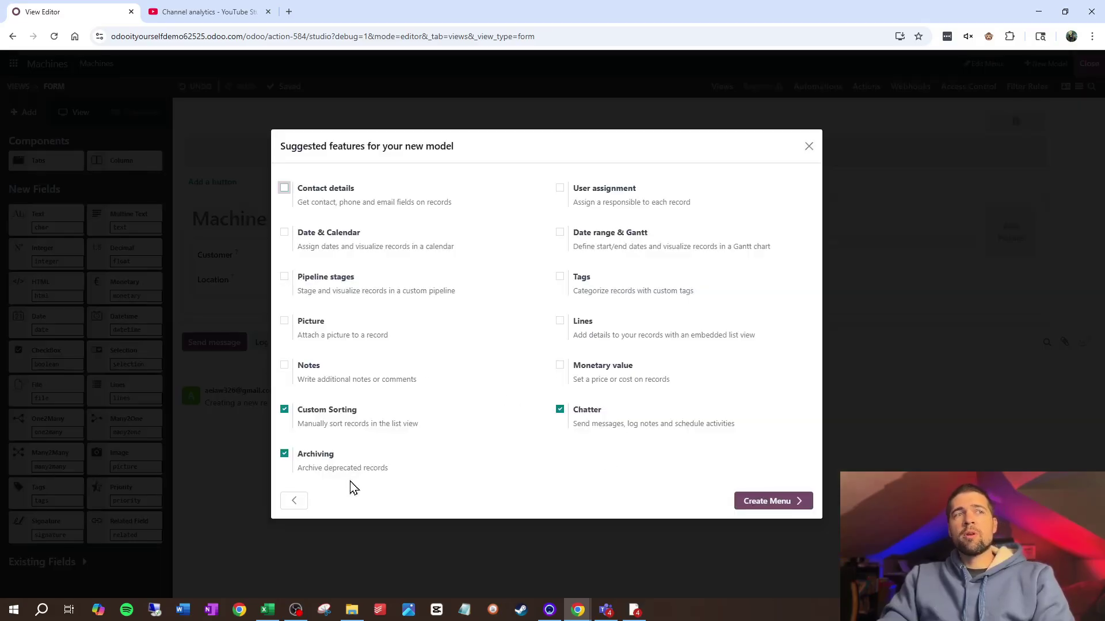
pyautogui.click(769, 501)
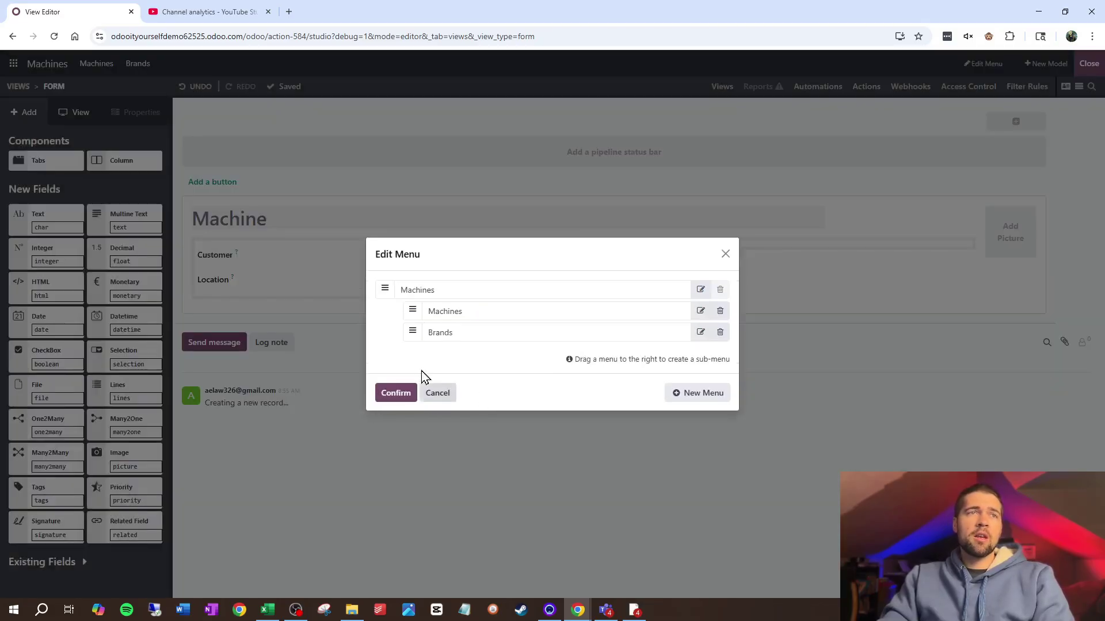
pyautogui.click(397, 394)
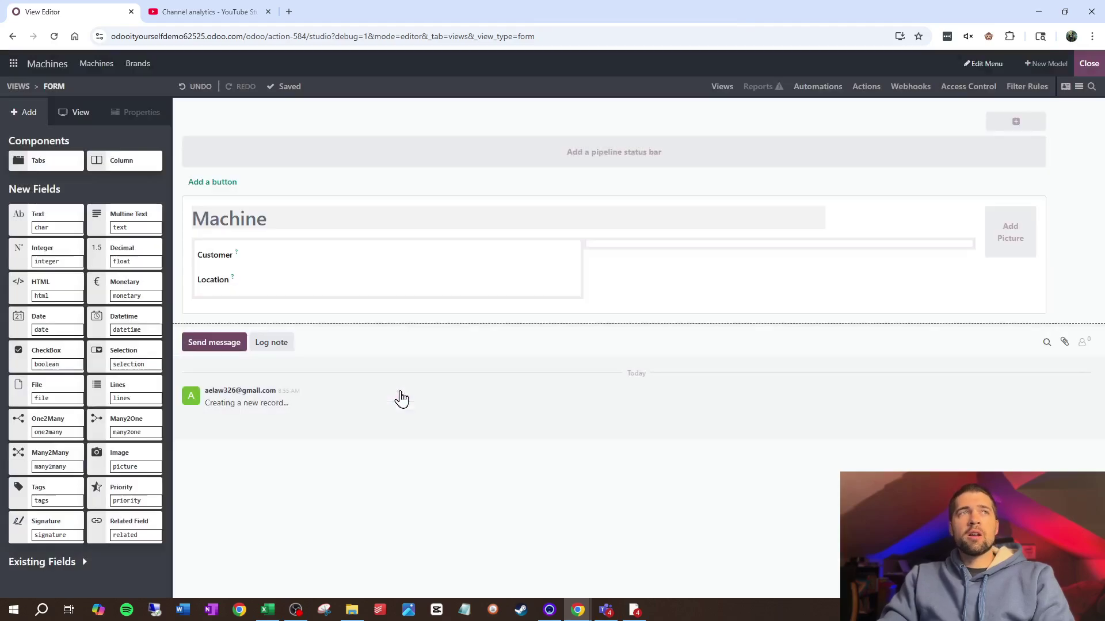
# - In the Brands list view, change the Description column's label to Brand
pyautogui.click(142, 67)
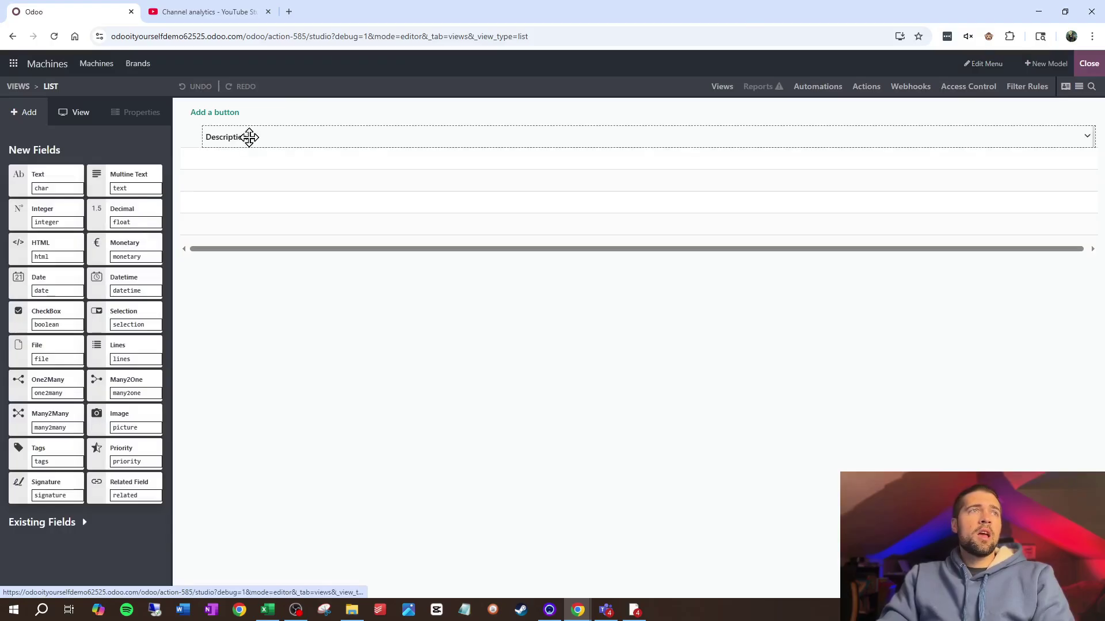
pyautogui.click(246, 138)
pyautogui.doubleClick(100, 317)
pyautogui.write('Brand')
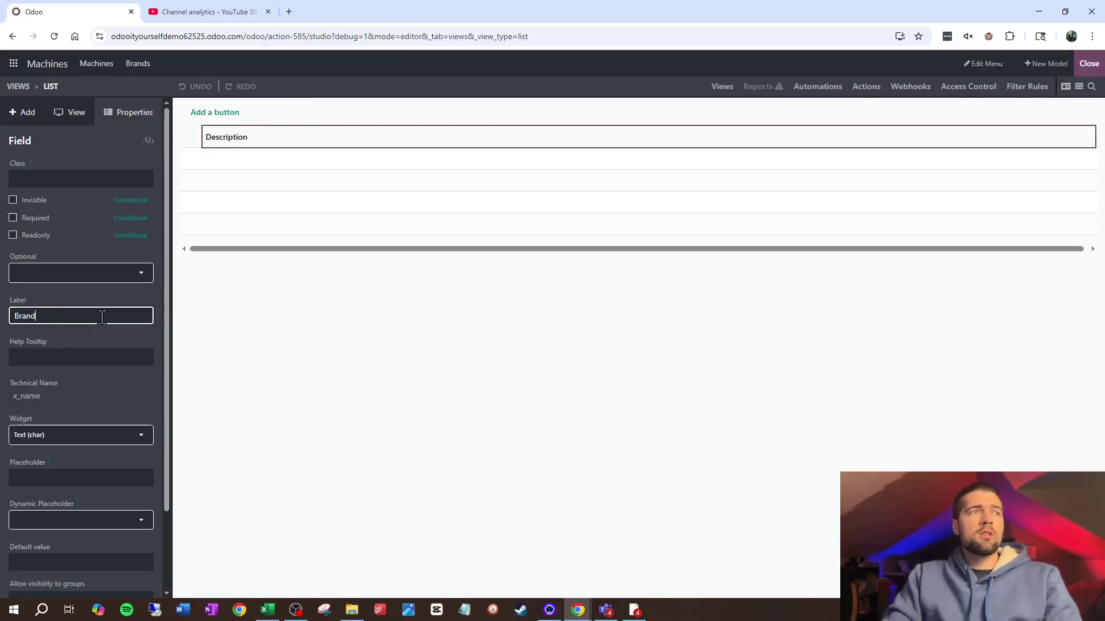
pyautogui.click(102, 330)
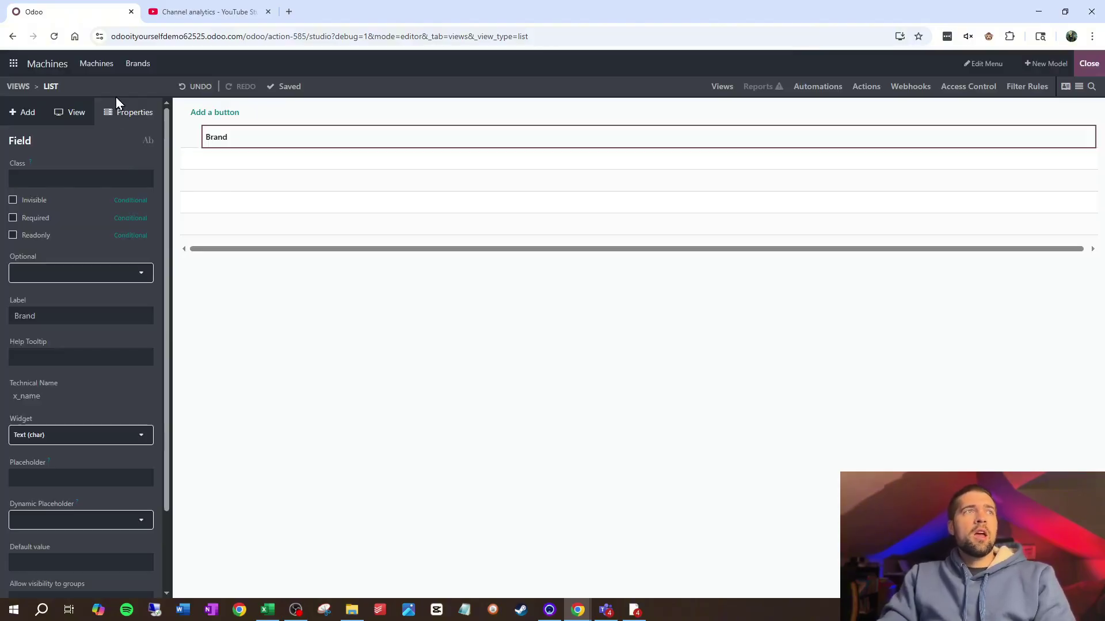
# - In the Machines form view, add a Many2One field related to the Brands model in the second column
pyautogui.click(99, 64)
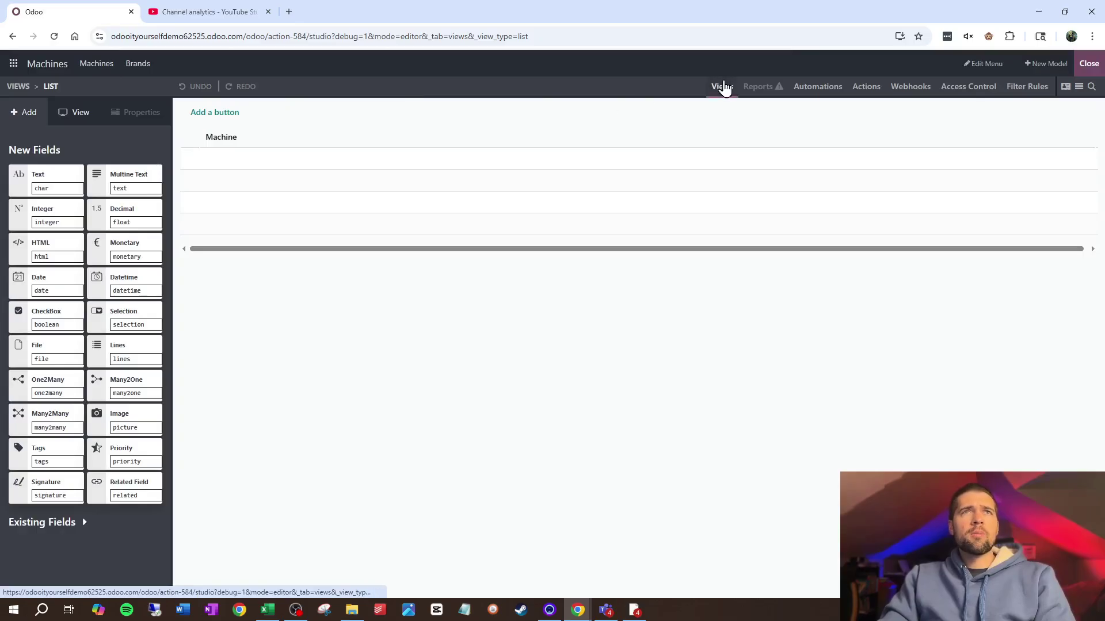
pyautogui.click(723, 87)
pyautogui.click(429, 206)
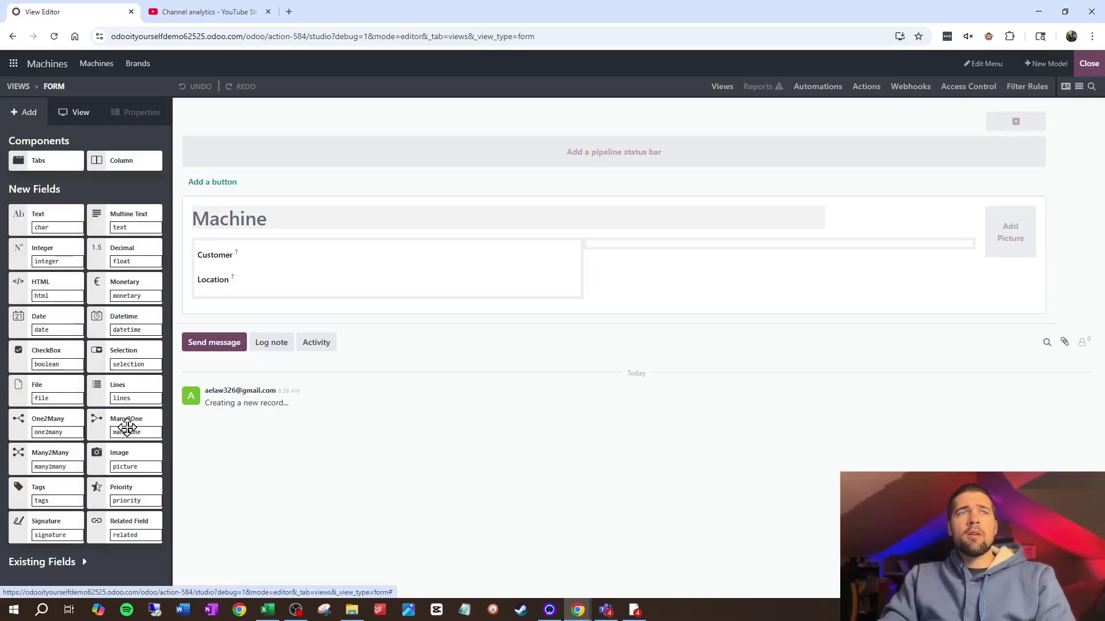
pyautogui.moveTo(134, 426); pyautogui.dragTo(671, 262)
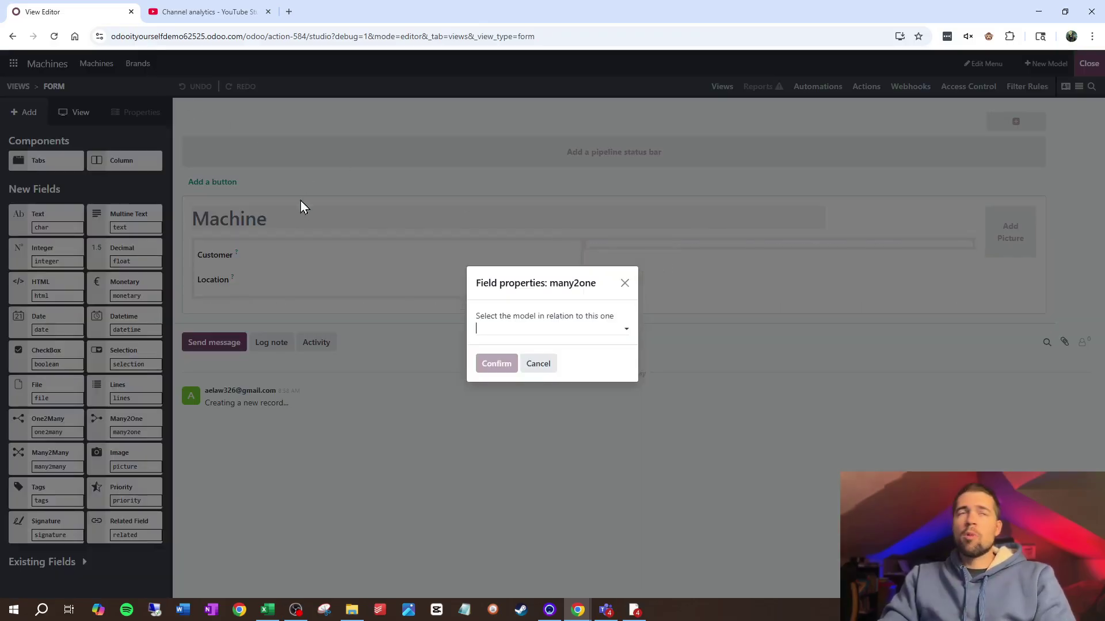
pyautogui.write('Brand')
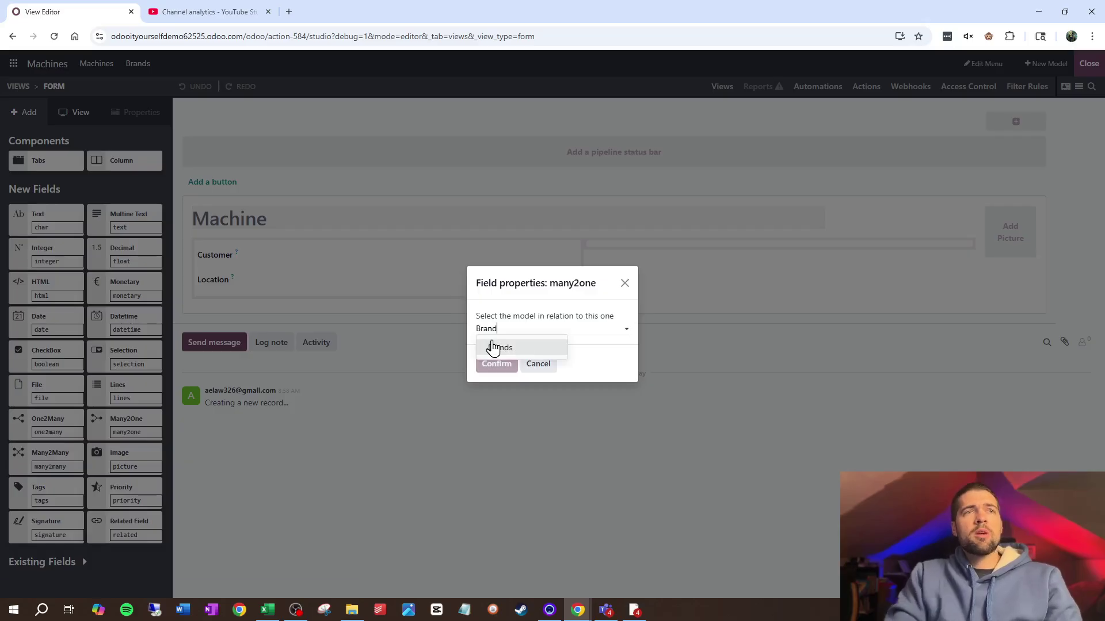
pyautogui.click(495, 347)
pyautogui.click(497, 363)
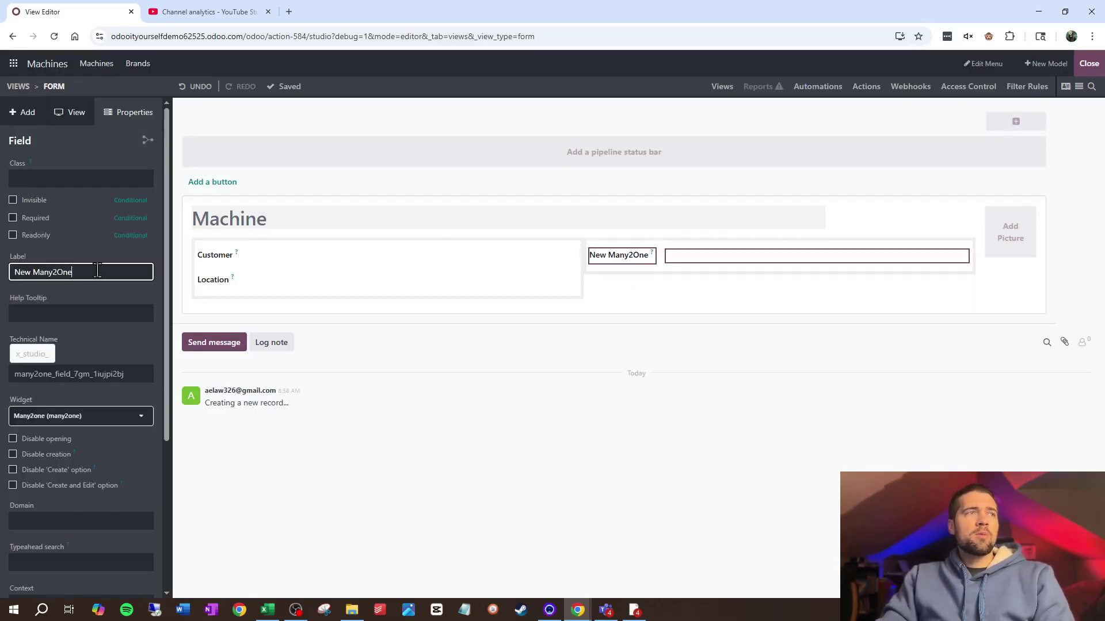
# - Label the new Many2One field in the second column Brand
pyautogui.tripleClick(96, 271)
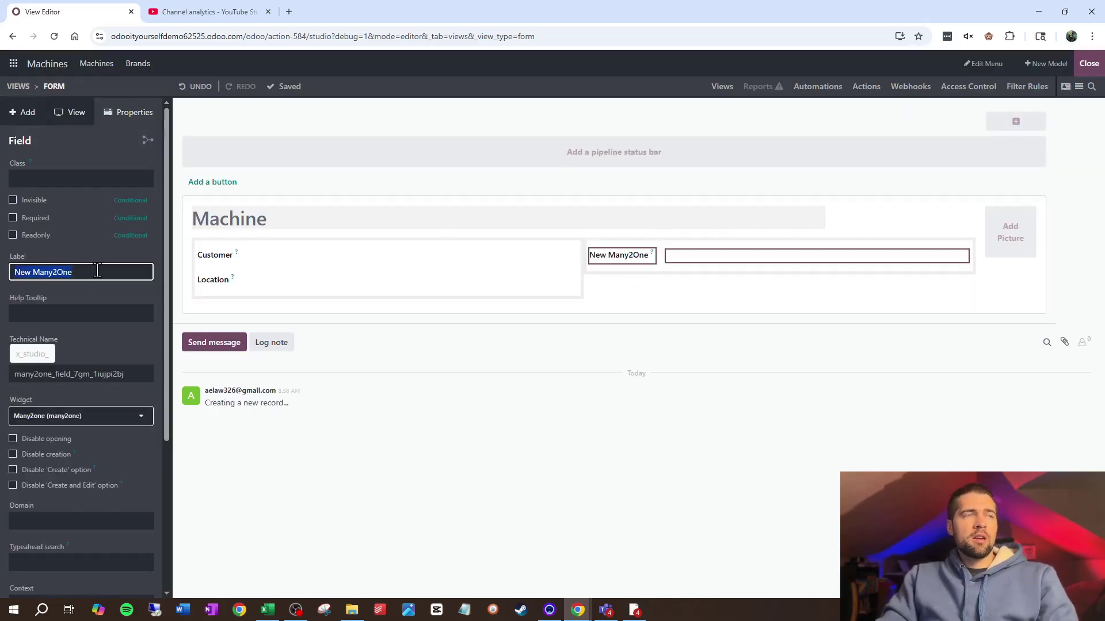
pyautogui.write('Bran')
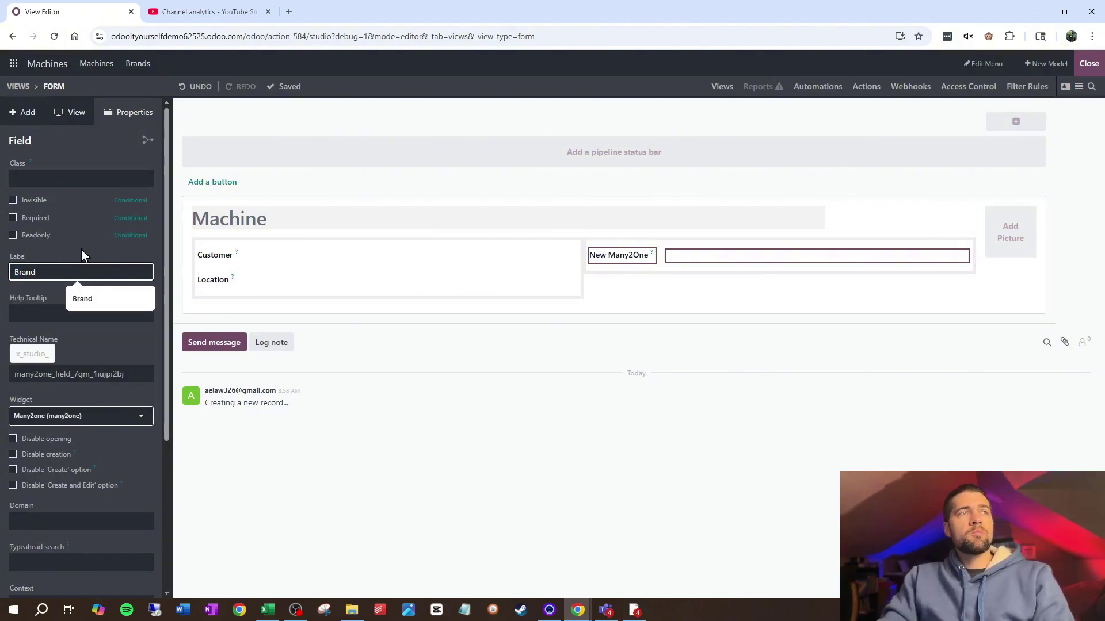
pyautogui.write('d')
pyautogui.press('Return')
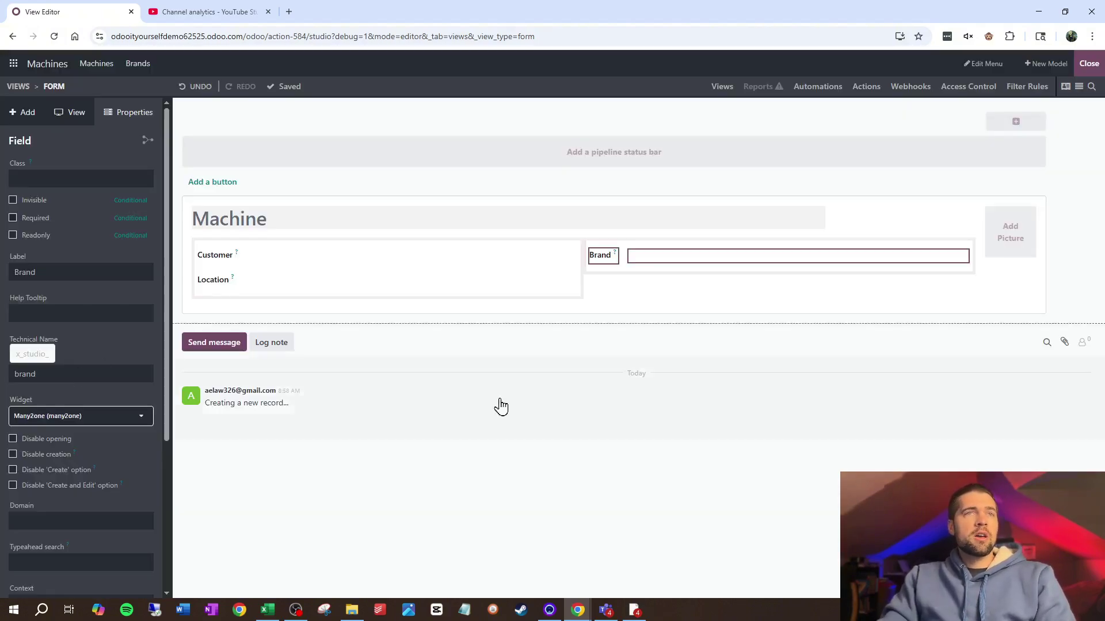
# - Add a Text field below Brand in the second column and label it Model Number
pyautogui.click(35, 117)
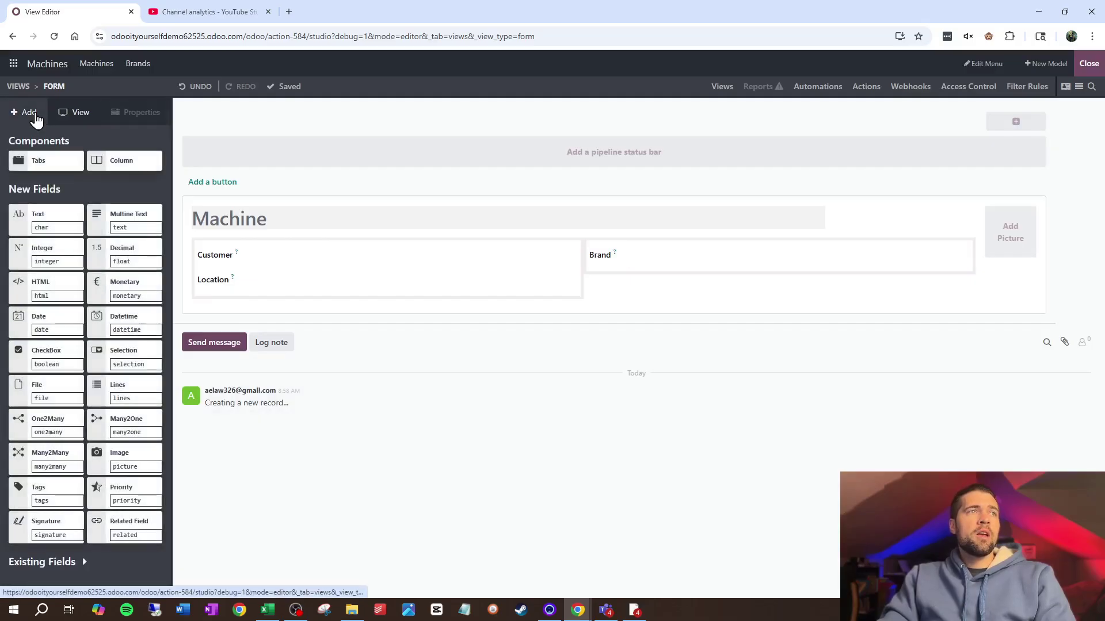
pyautogui.moveTo(66, 214); pyautogui.dragTo(660, 271)
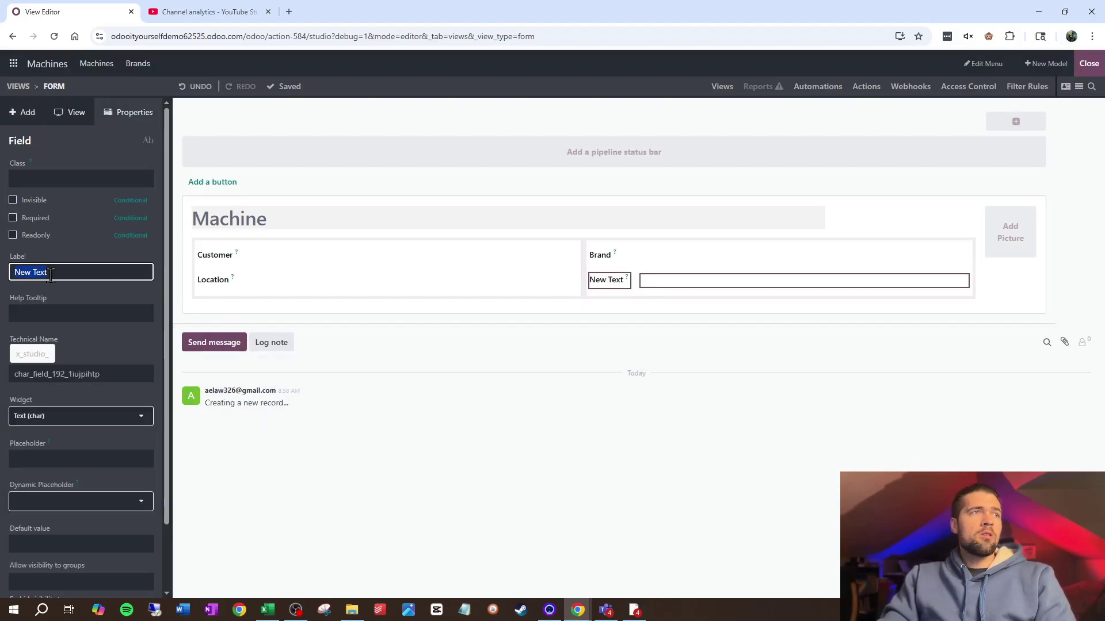
pyautogui.write('Model Number')
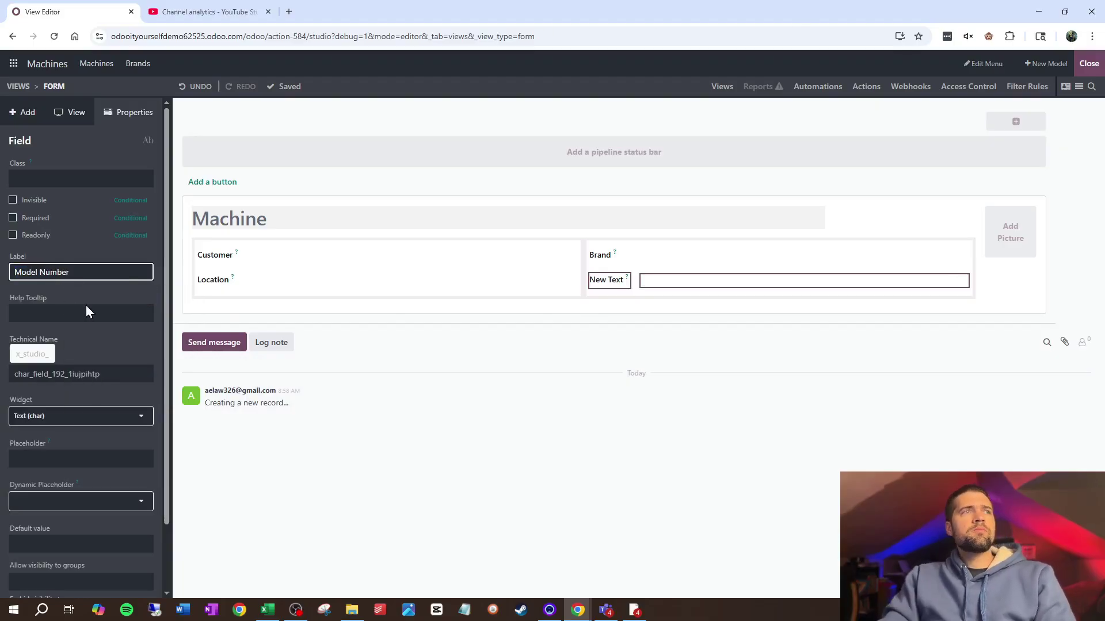
pyautogui.press('Return')
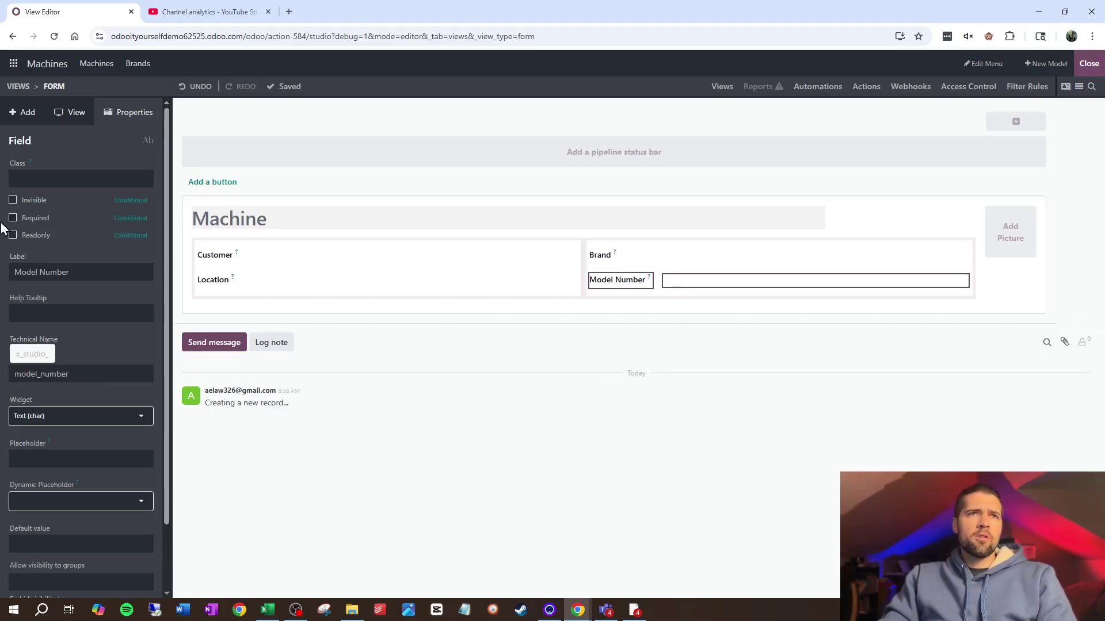
# - Add a Text field below Model Number in the second column and label it Serial Number
pyautogui.click(31, 114)
pyautogui.moveTo(67, 217); pyautogui.dragTo(622, 311)
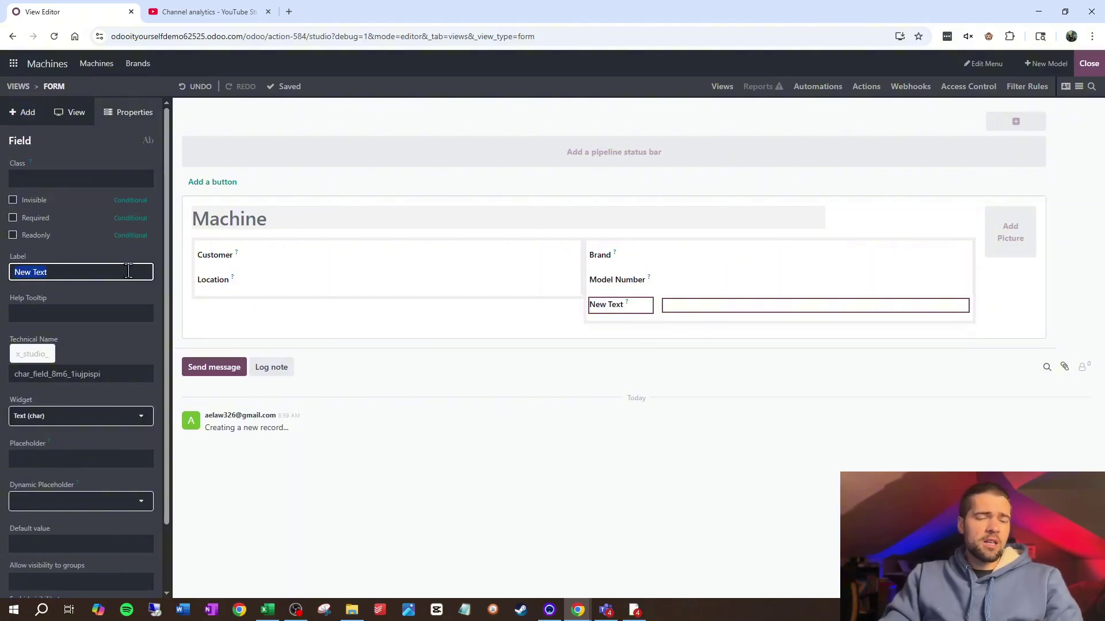
pyautogui.write('Serial Number')
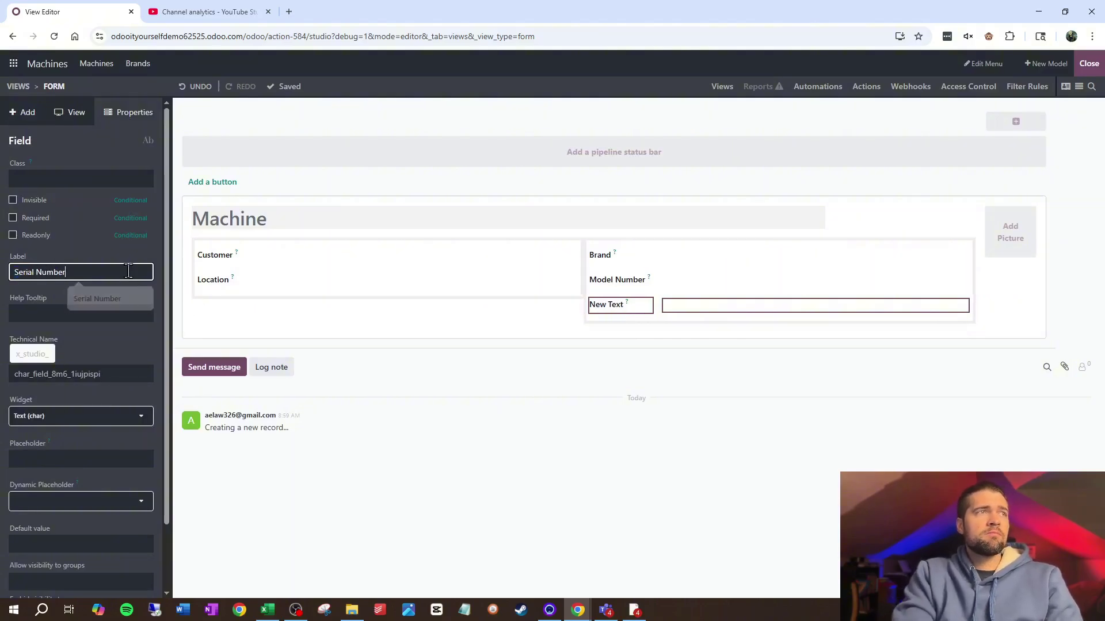
pyautogui.click(114, 300)
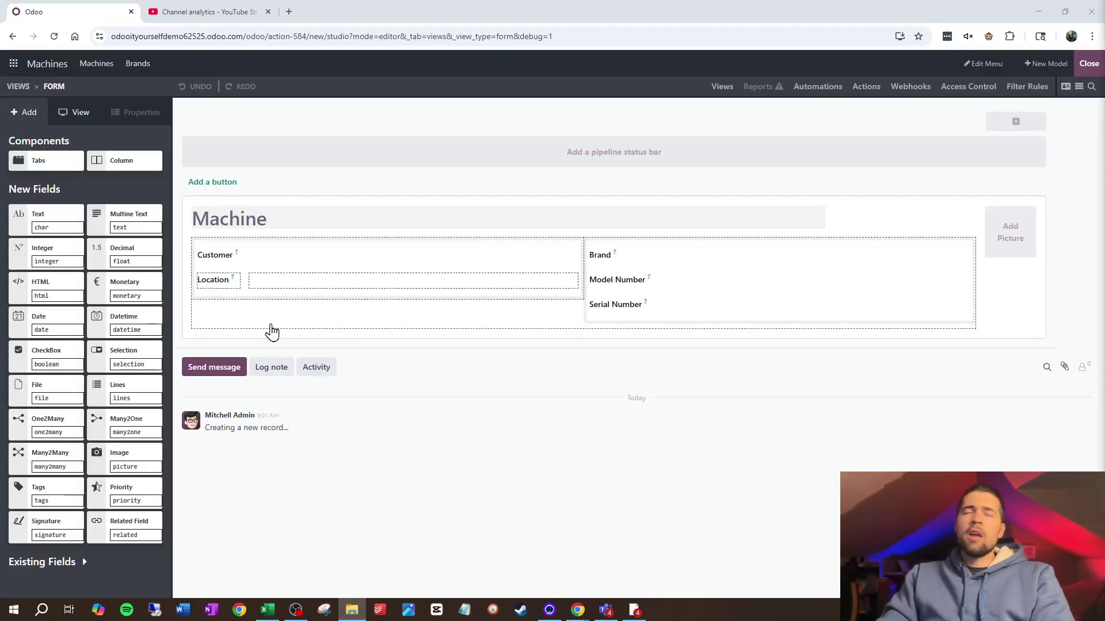
# - Make the Customer and Location fields in the first column of the Machines form required
pyautogui.click(271, 262)
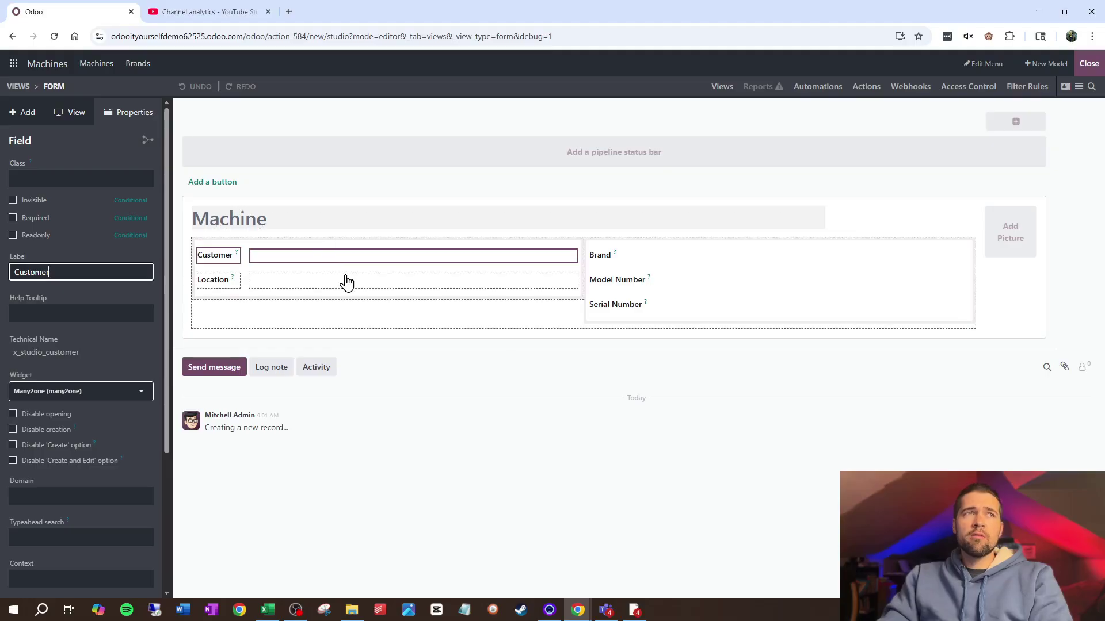
pyautogui.click(30, 219)
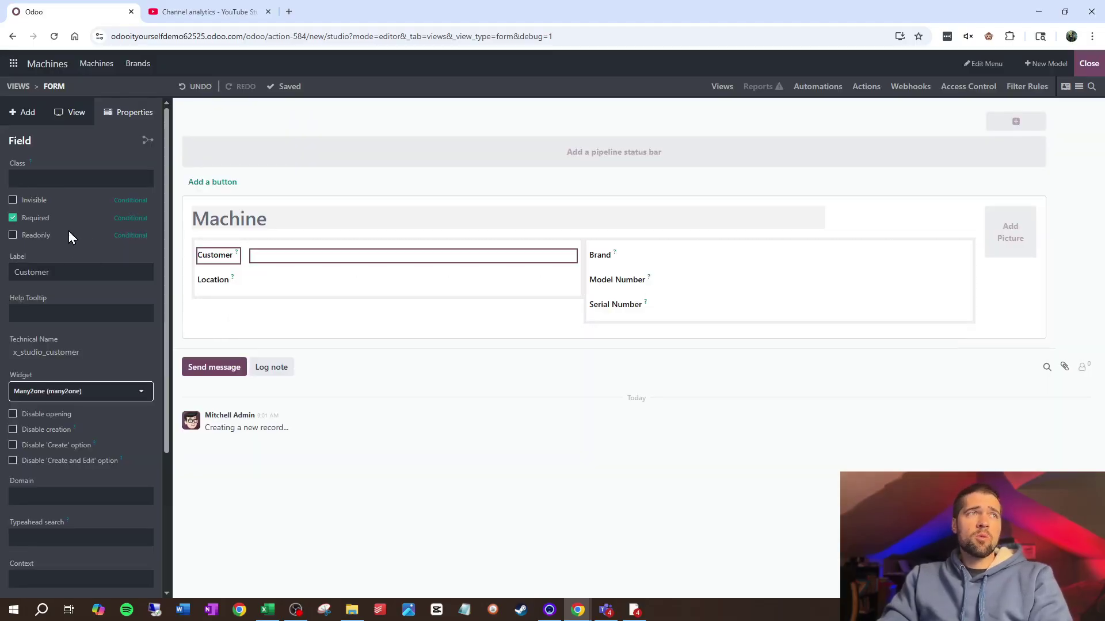
pyautogui.click(235, 280)
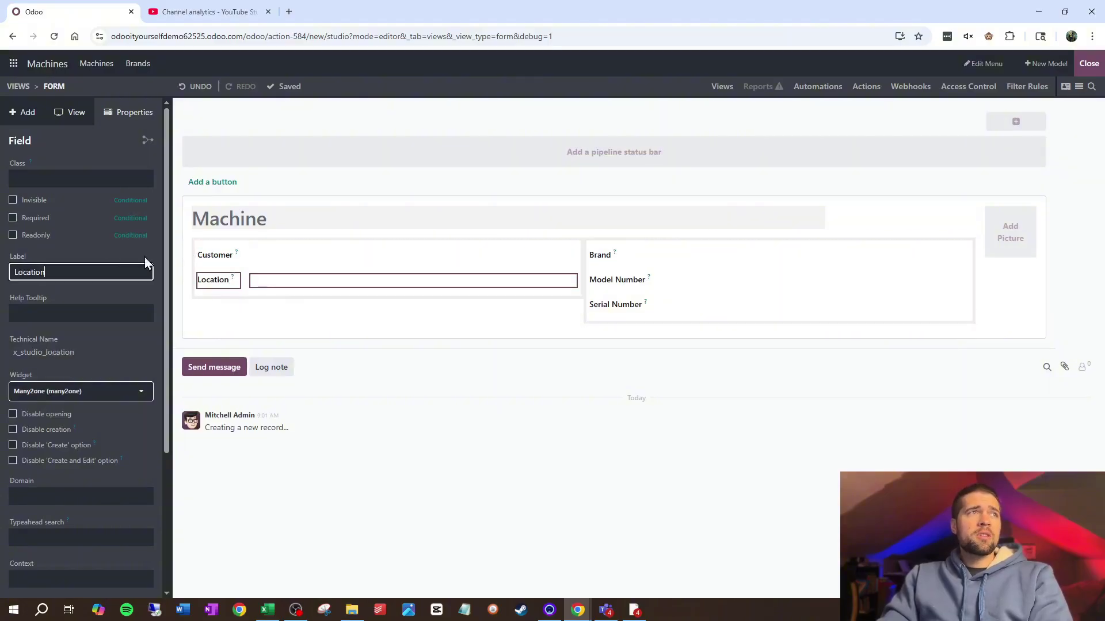
pyautogui.click(38, 221)
# - Make the Brand and Model Number fields in the second column required and exit Studio
pyautogui.click(622, 255)
pyautogui.click(14, 218)
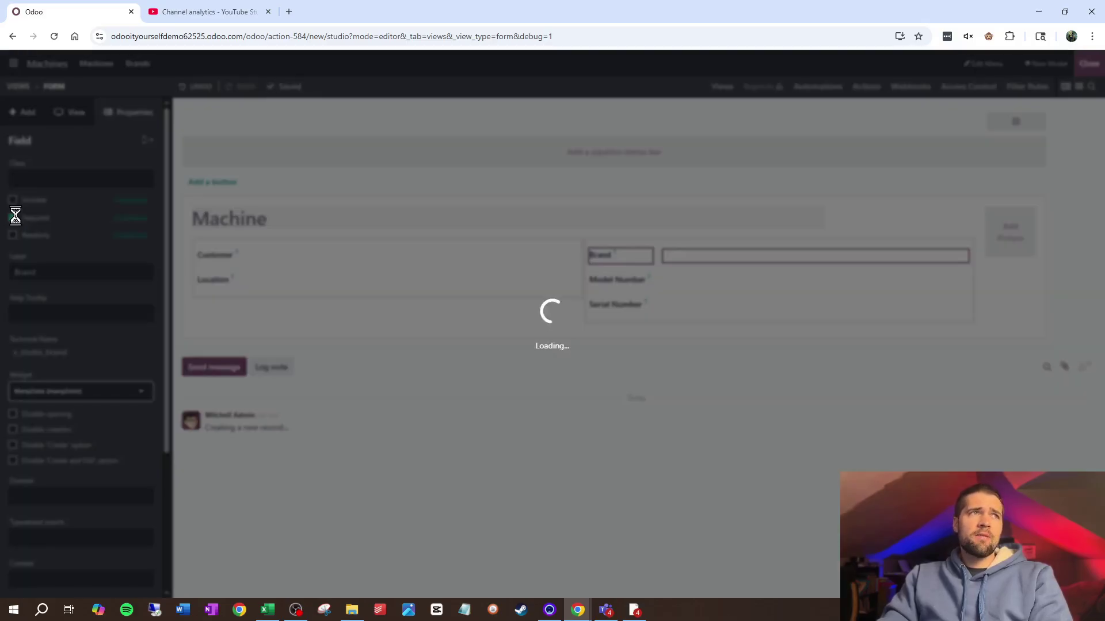
pyautogui.click(643, 280)
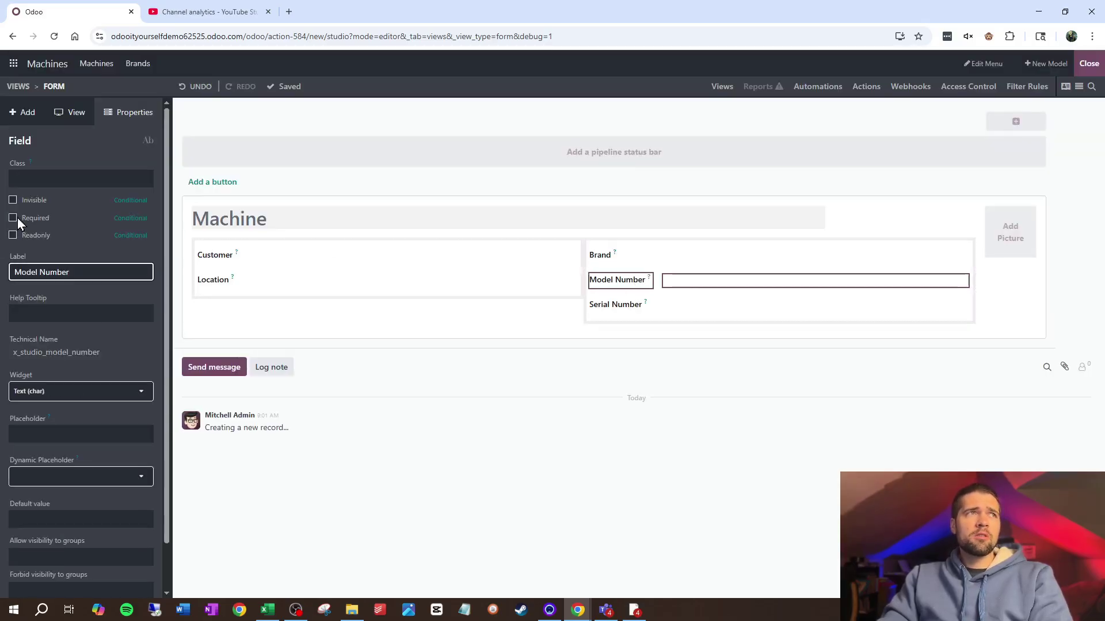
pyautogui.click(14, 220)
pyautogui.click(652, 307)
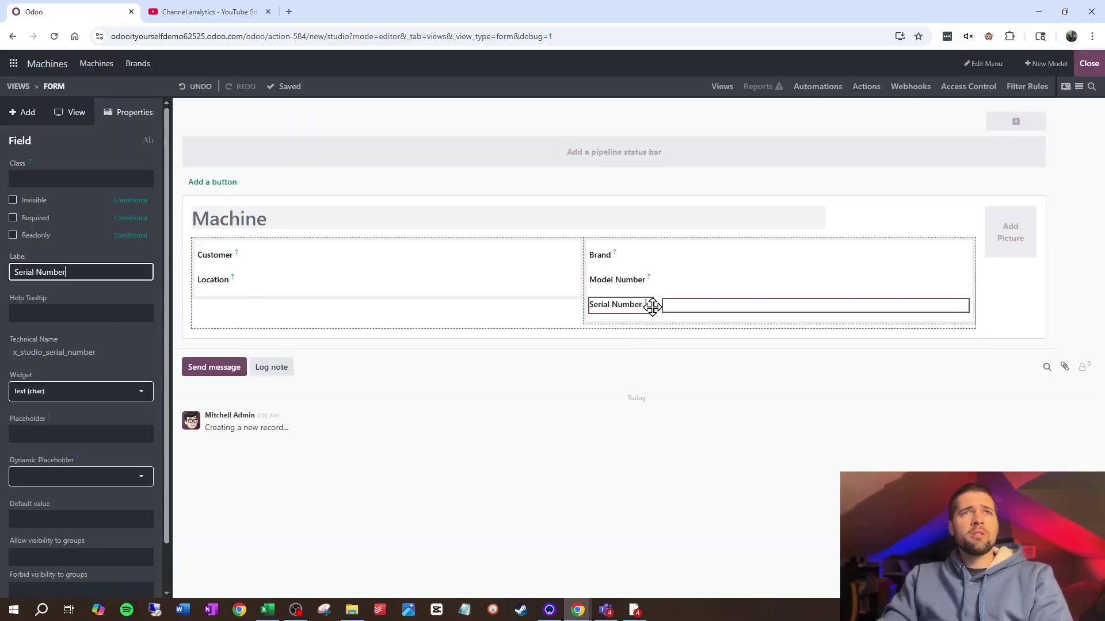
pyautogui.click(103, 275)
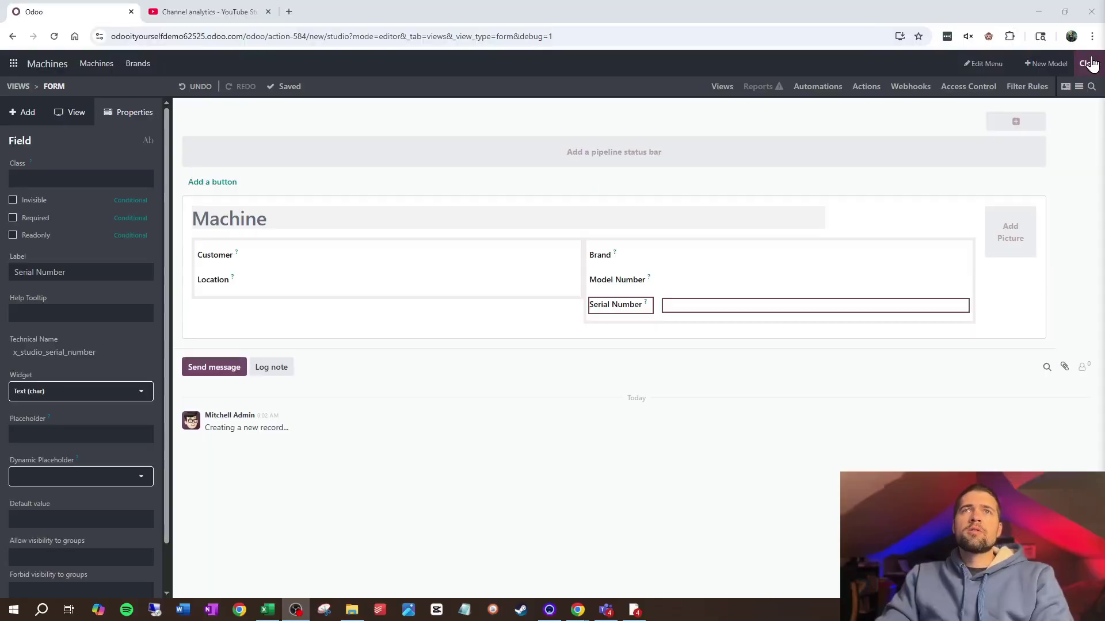
pyautogui.click(1060, 59)
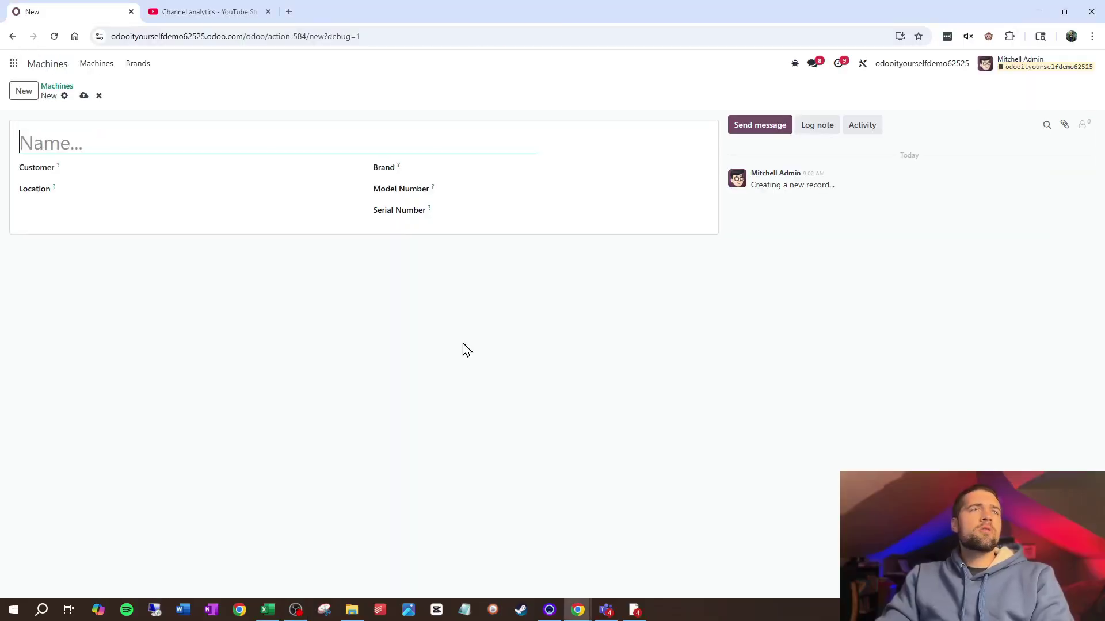
# - Name the new machine record Glue Globber 5000
pyautogui.click(179, 147)
pyautogui.write('G')
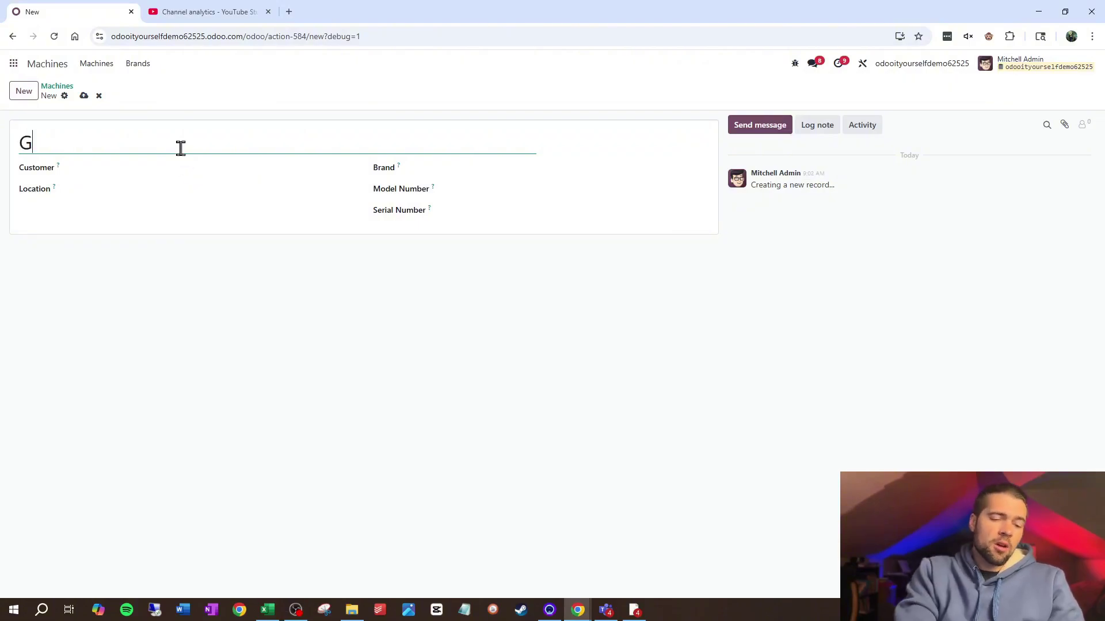
pyautogui.write('lue Globber ')
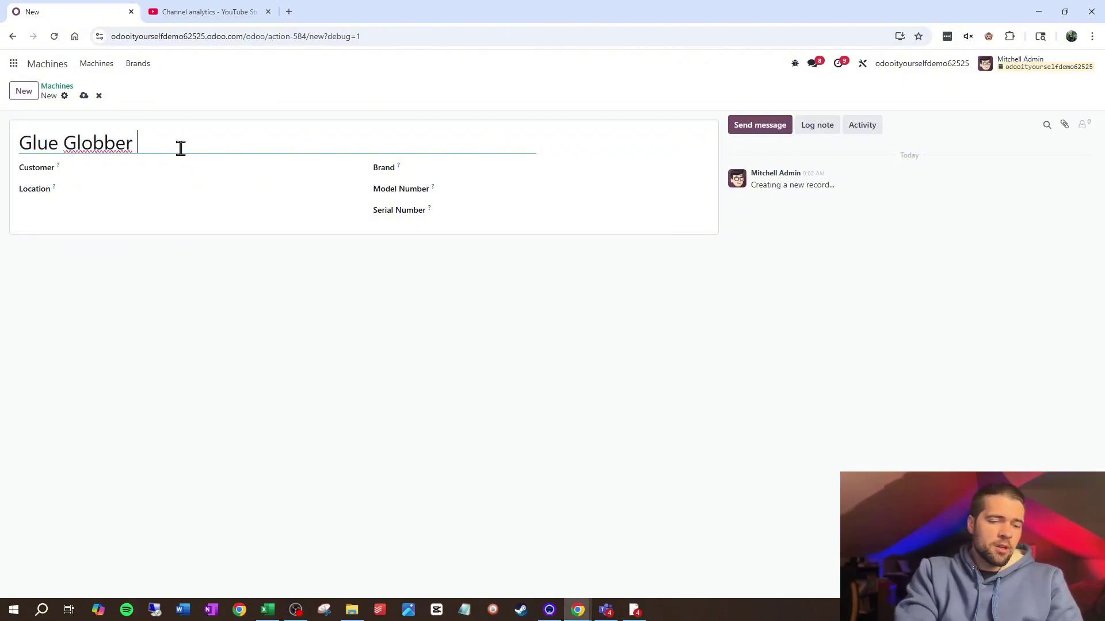
pyautogui.write('5000')
# - Set the machine's customer to the company Deco Addict and its location to the first individual contact listed under Deco Addict
pyautogui.click(175, 168)
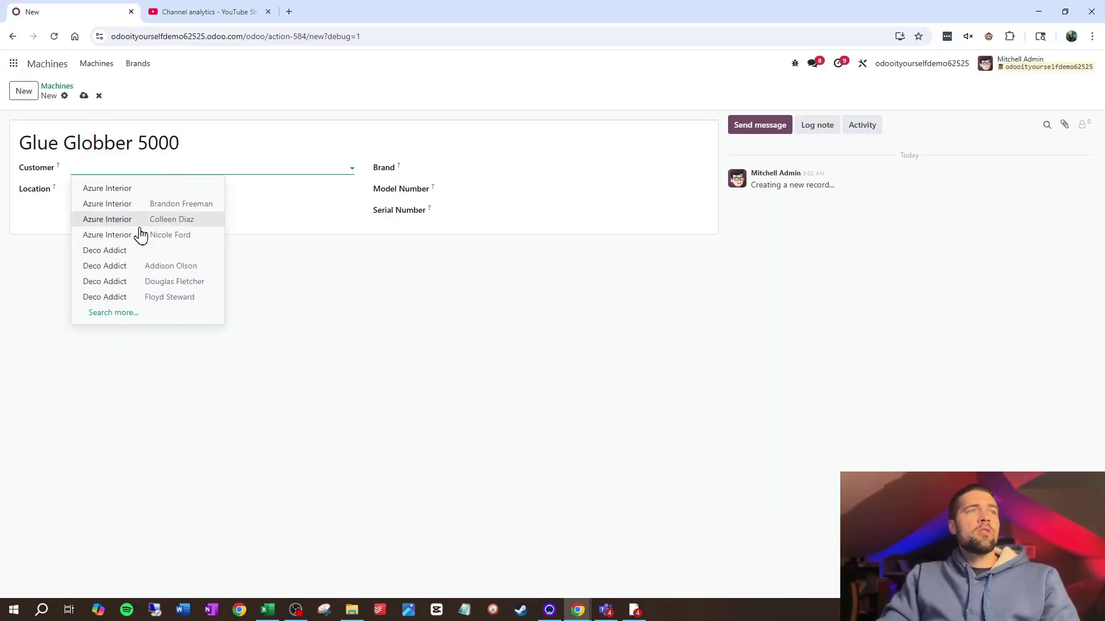
pyautogui.click(119, 251)
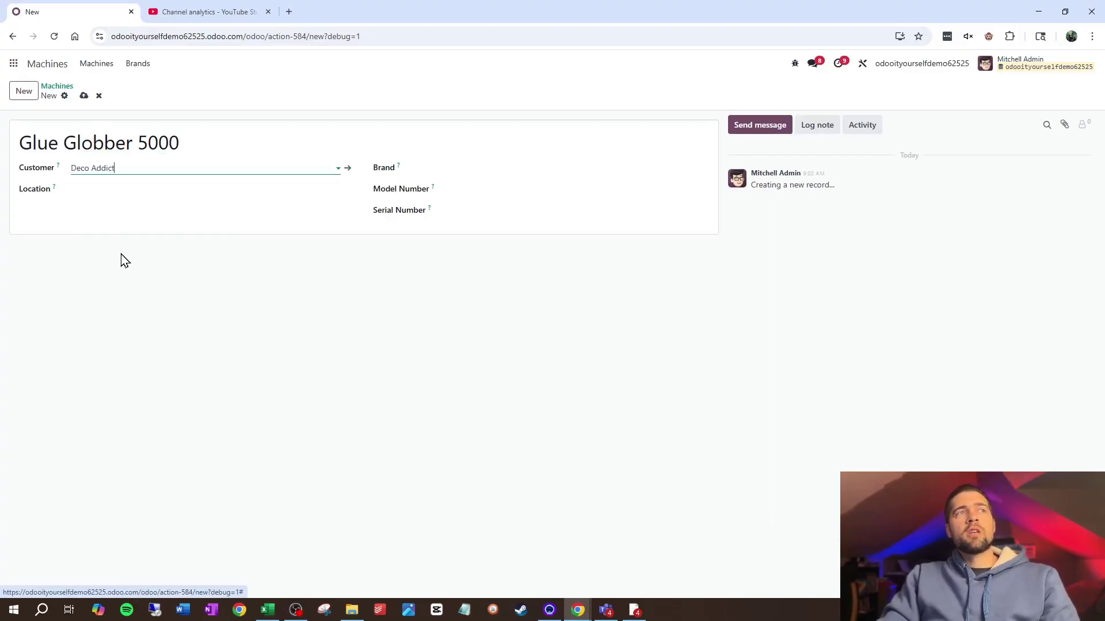
pyautogui.click(126, 187)
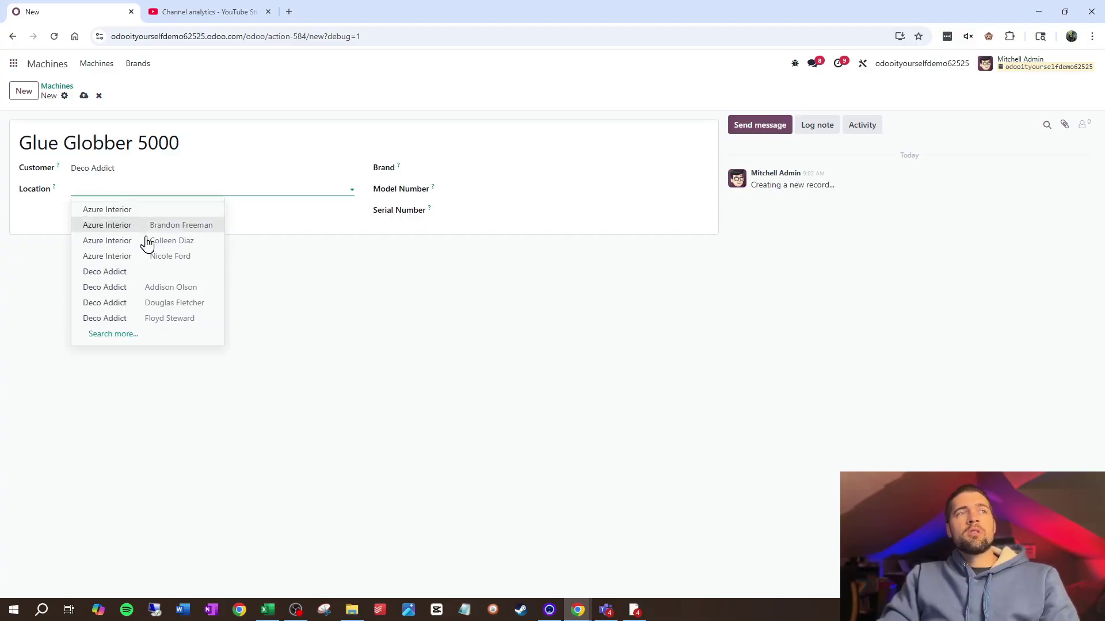
pyautogui.click(164, 291)
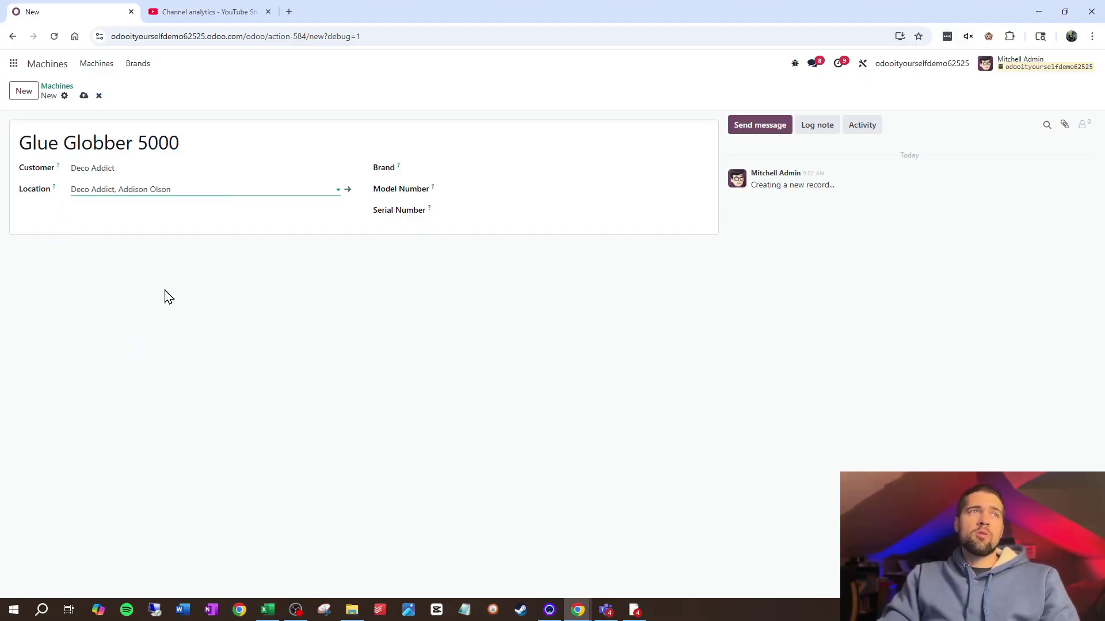
# - Create the brand Flim Flam Company from the machine record and assign it as the Brand
pyautogui.click(506, 166)
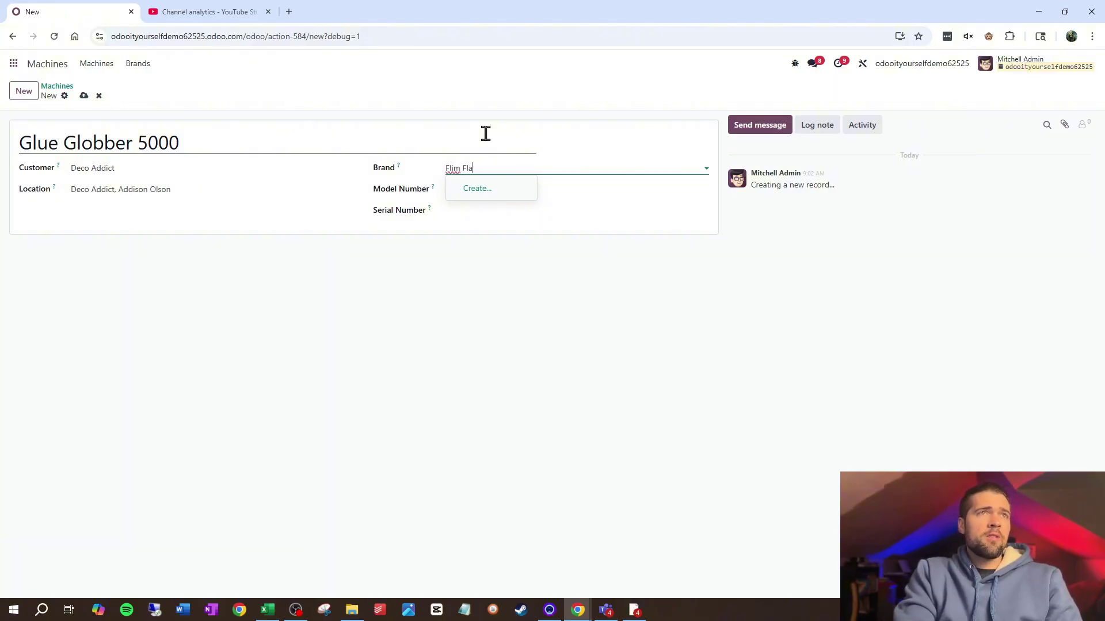
pyautogui.write('Company')
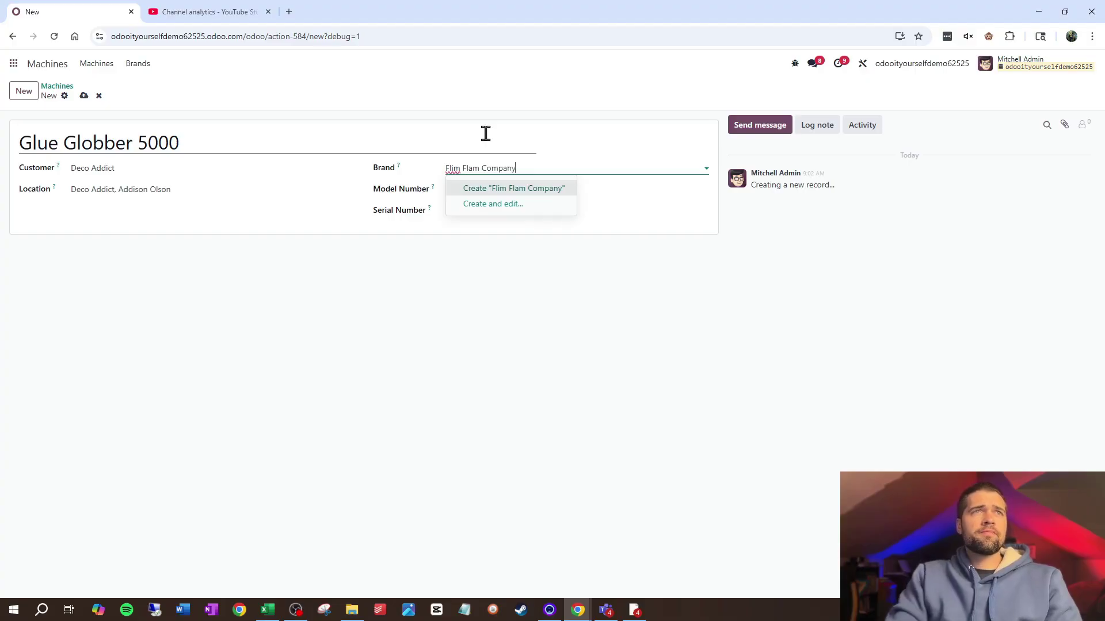
pyautogui.click(561, 194)
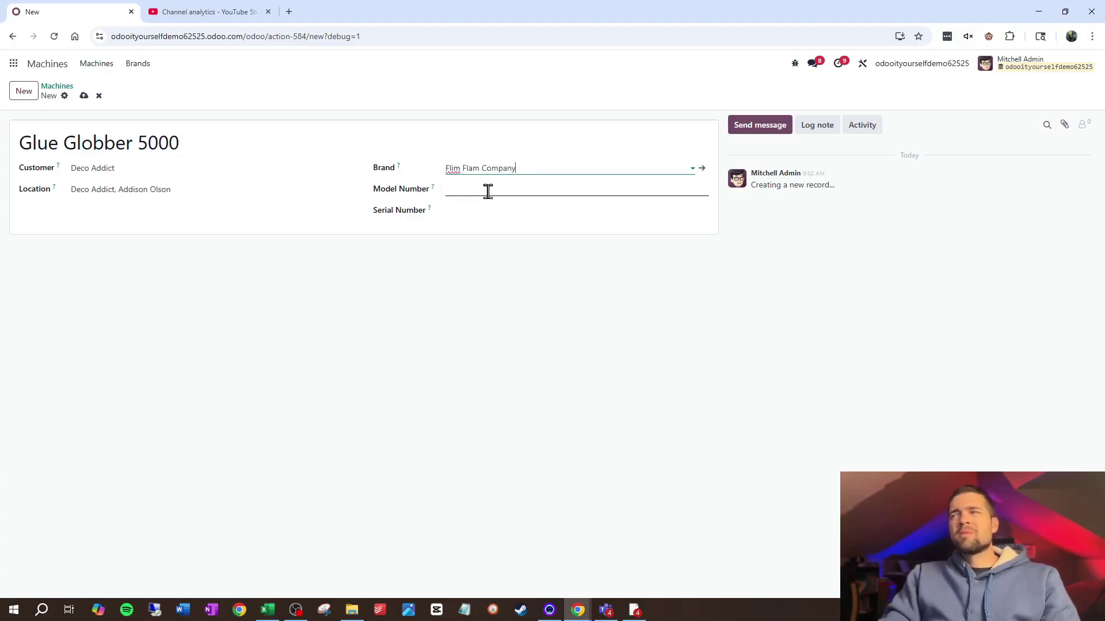
# - Enter model number 5J789A and serial number 123456789 for the machine and save the record
pyautogui.click(487, 191)
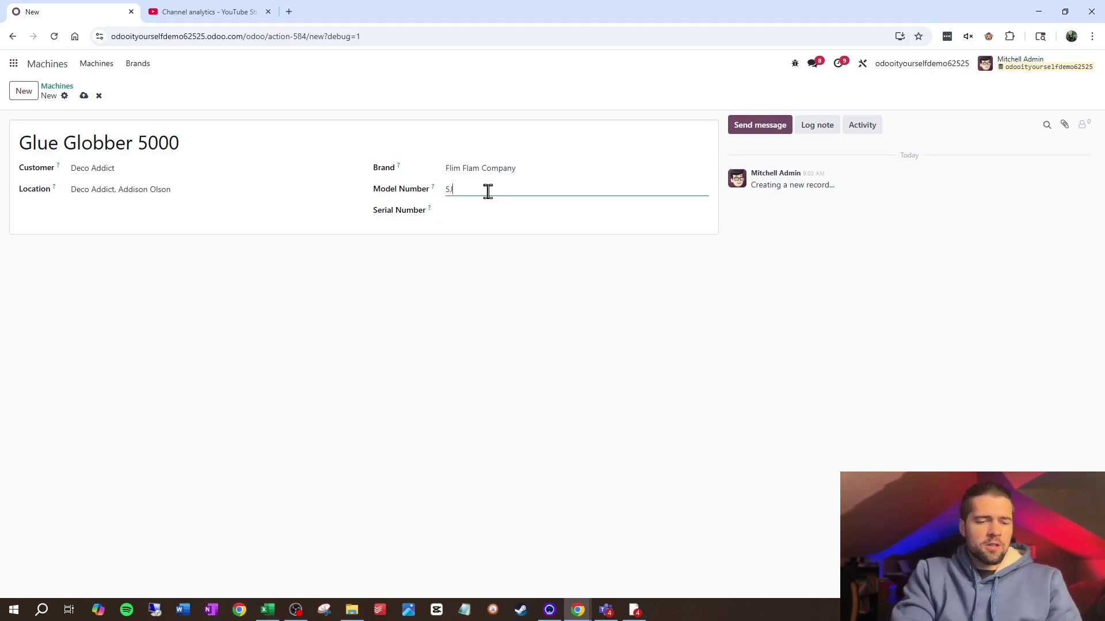
pyautogui.write('5J789A')
pyautogui.click(463, 205)
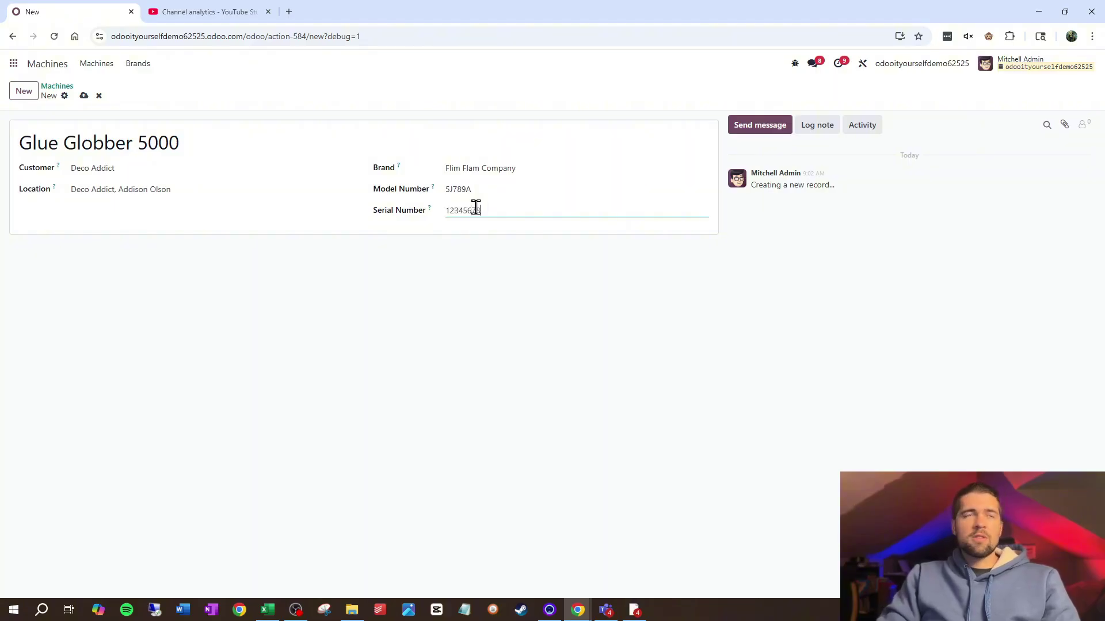
pyautogui.click(84, 96)
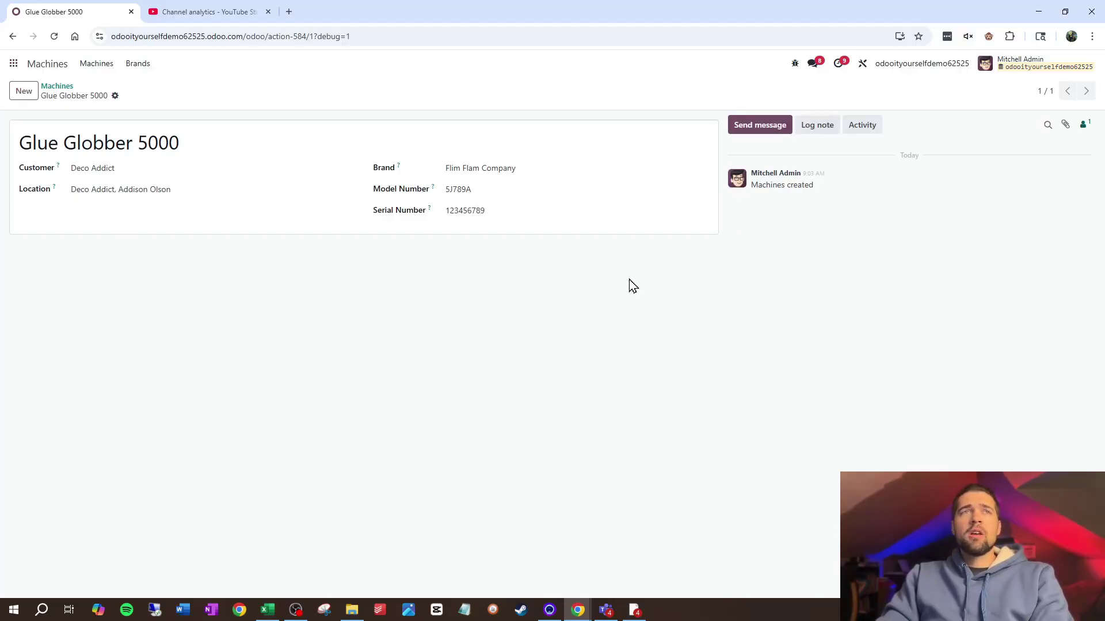
# - Try to save the machine record with the Model Number cleared, and restore the deleted value
pyautogui.moveTo(484, 196); pyautogui.dragTo(419, 190)
pyautogui.press('BackSpace')
pyautogui.click(134, 95)
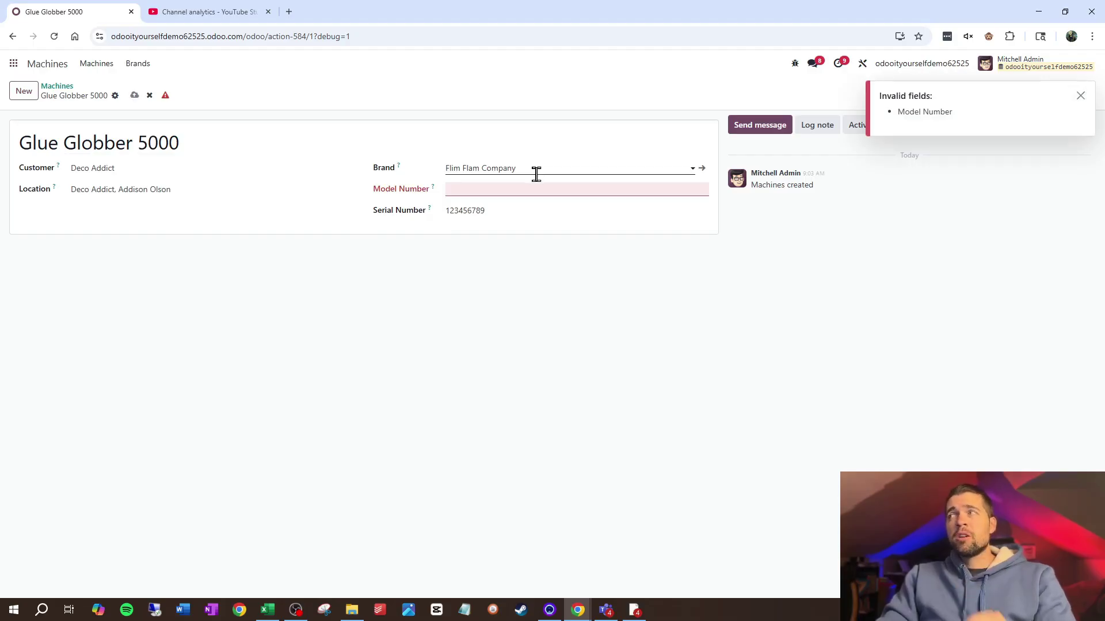
pyautogui.click(513, 190)
pyautogui.hotkey('ctrl', 'z')
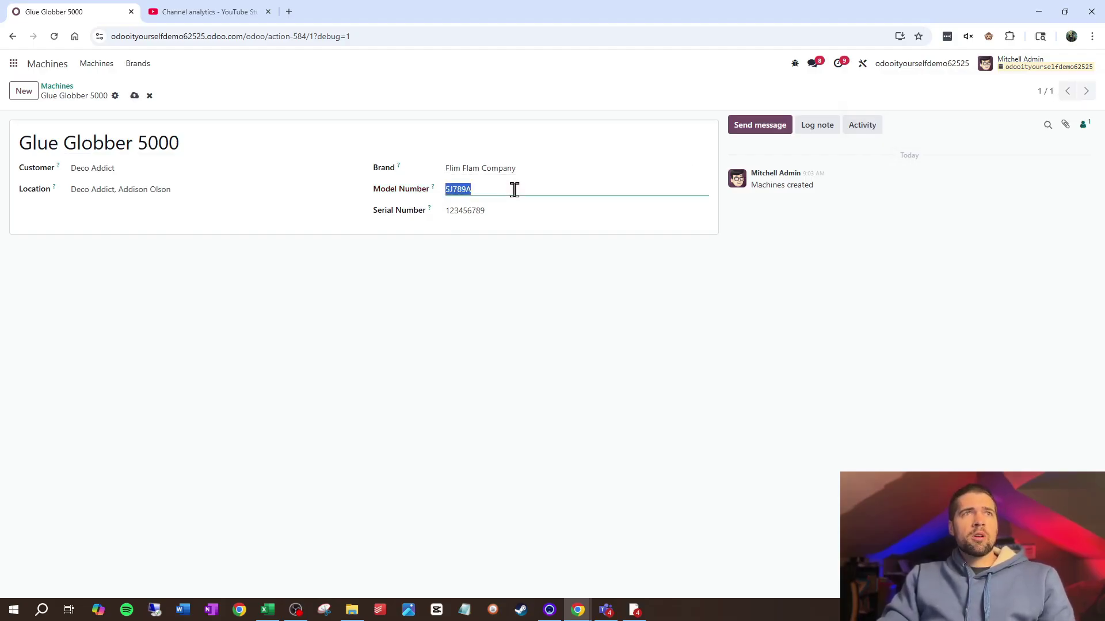
pyautogui.click(134, 95)
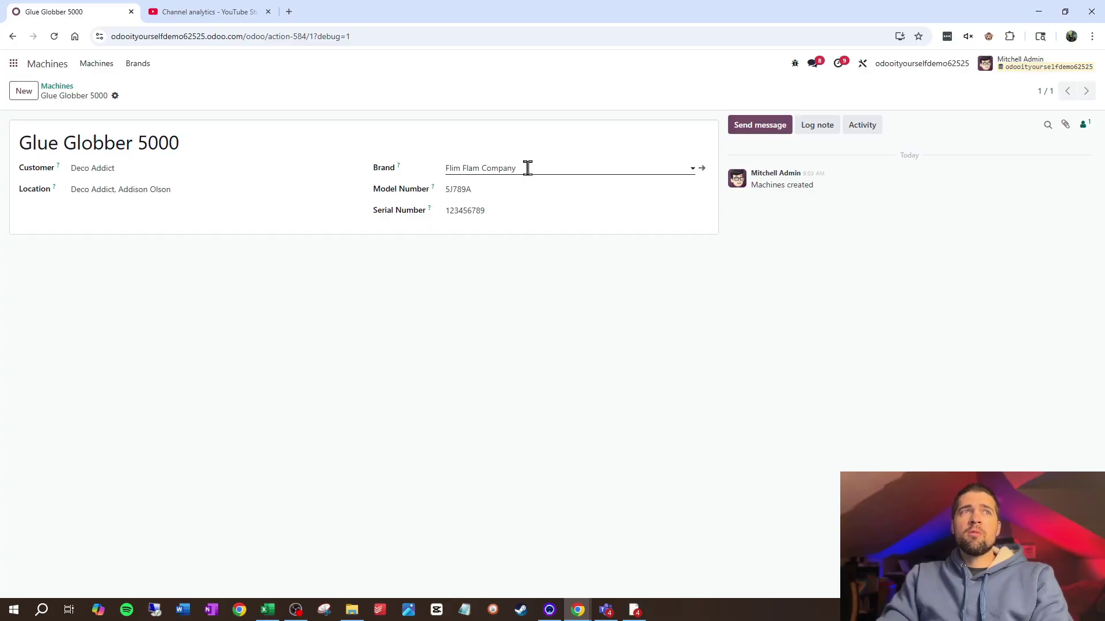
# - Check the Brands list and reopen the Glue Globber 5000 record from the Machines list
pyautogui.click(144, 65)
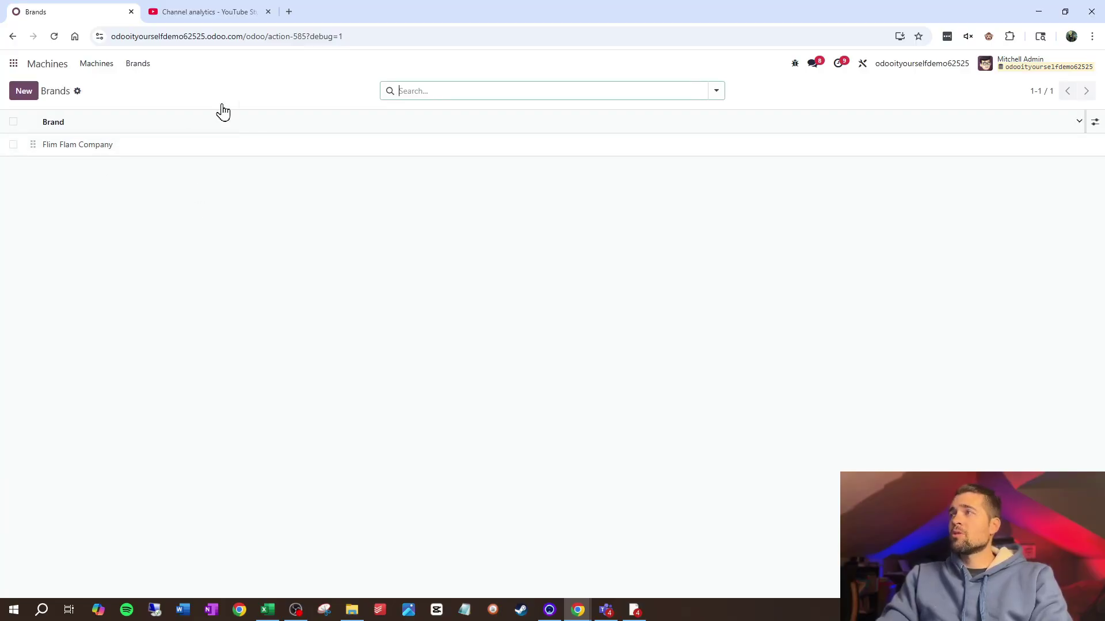
pyautogui.click(98, 65)
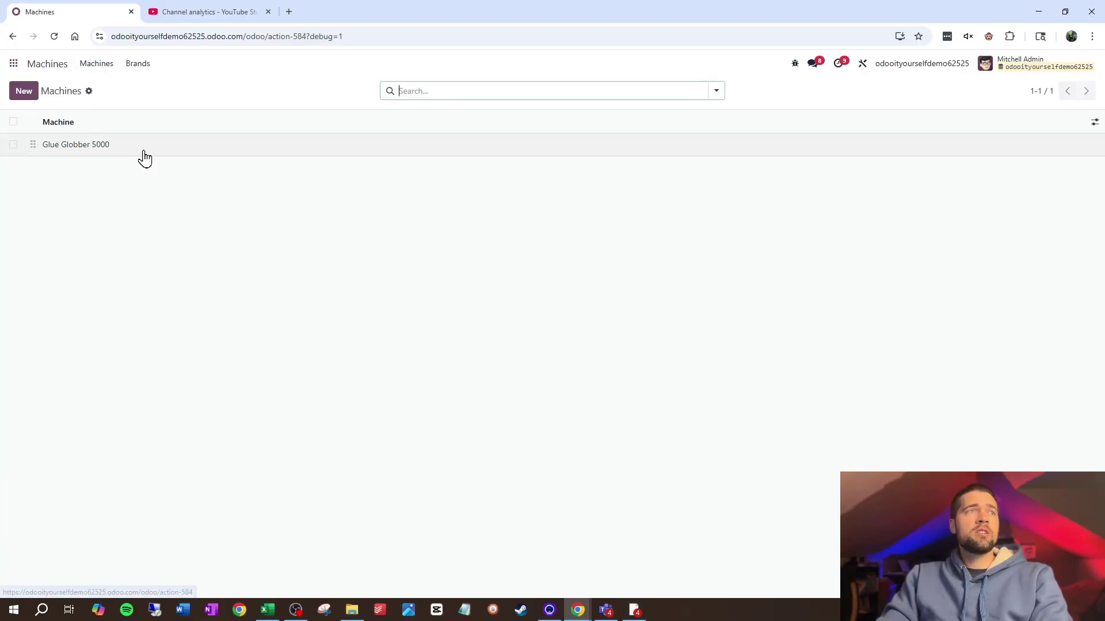
pyautogui.click(209, 145)
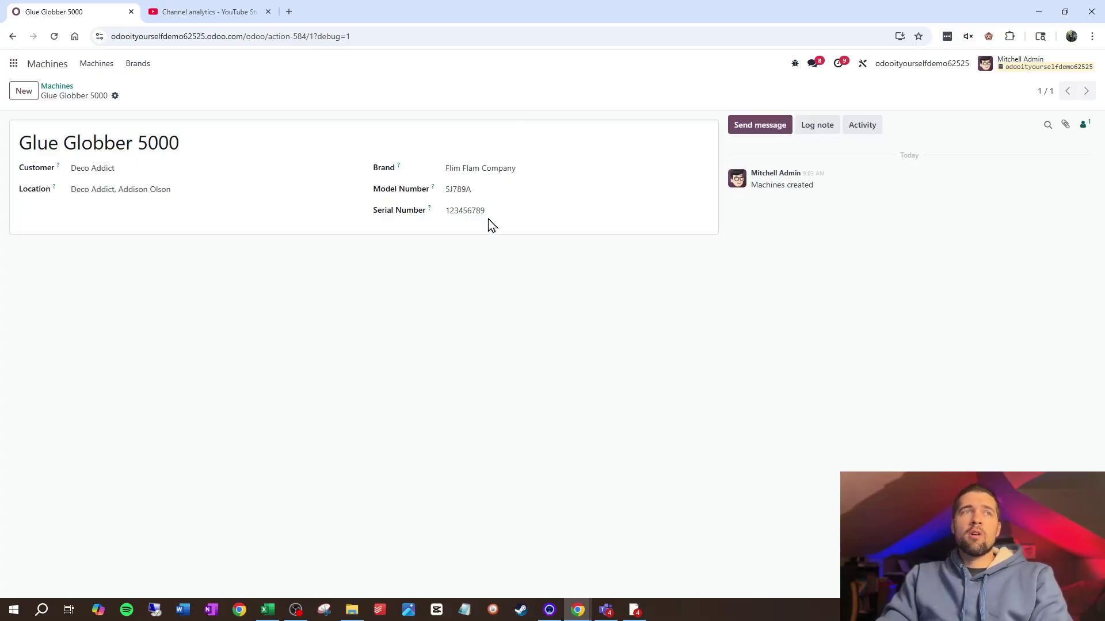
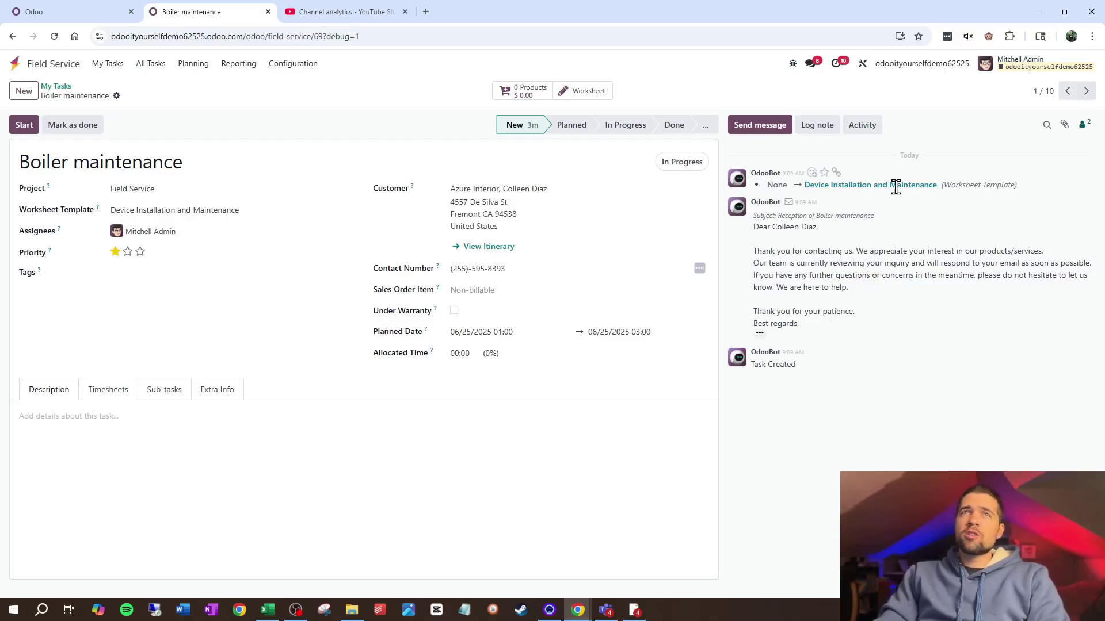
# - In Studio, add a Many2One field related to the Machines model below Tags on the Field Service task form
pyautogui.click(863, 66)
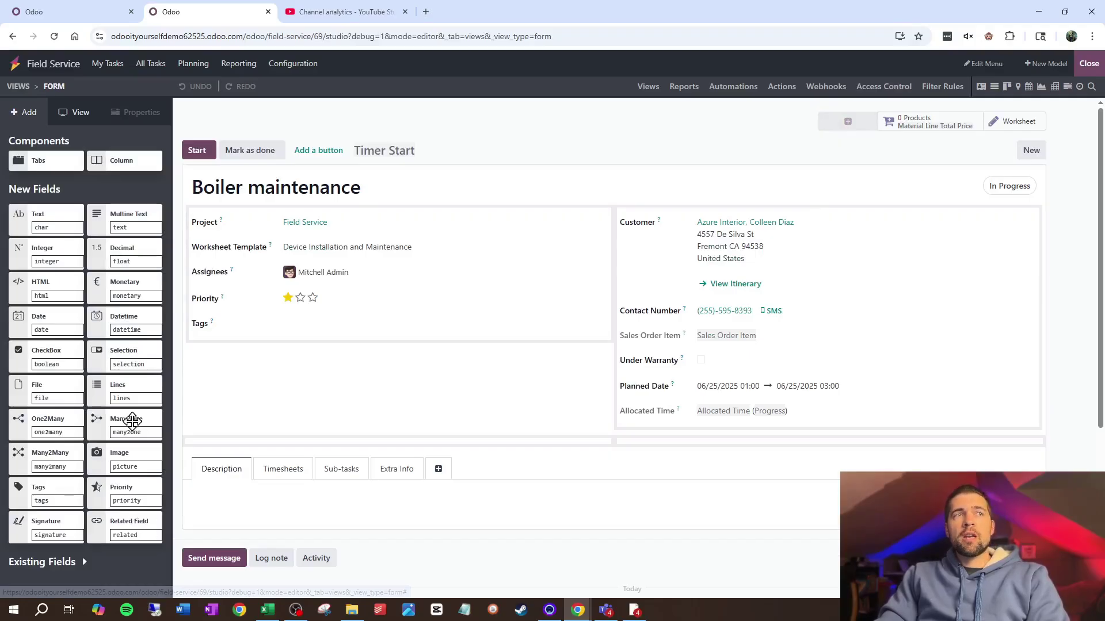
pyautogui.moveTo(133, 420); pyautogui.dragTo(252, 335)
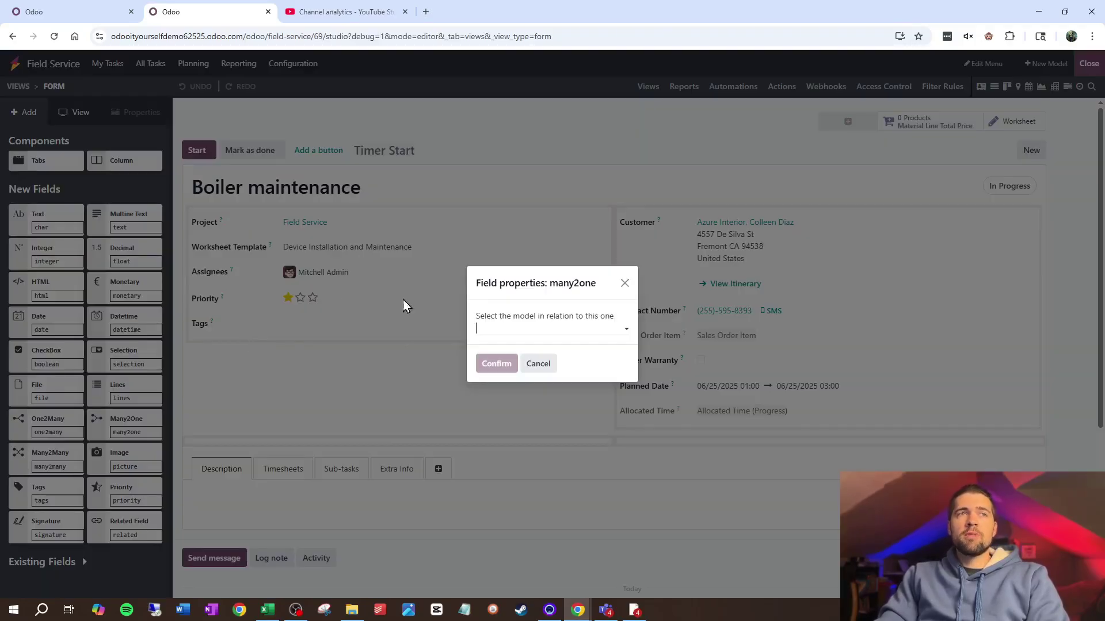
pyautogui.click(555, 326)
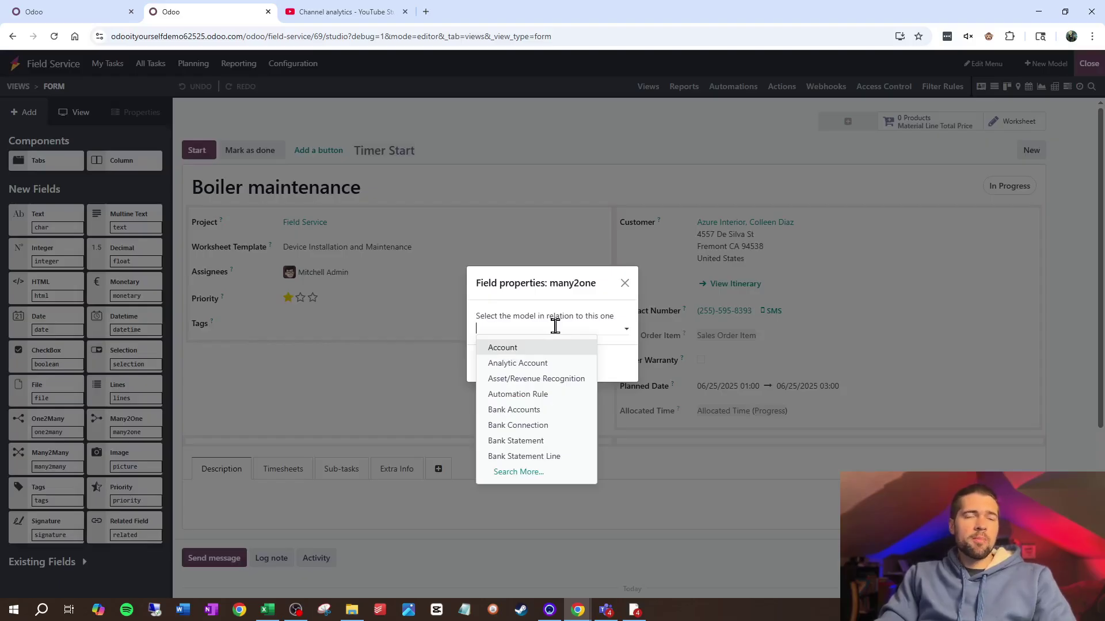
pyautogui.write('machine')
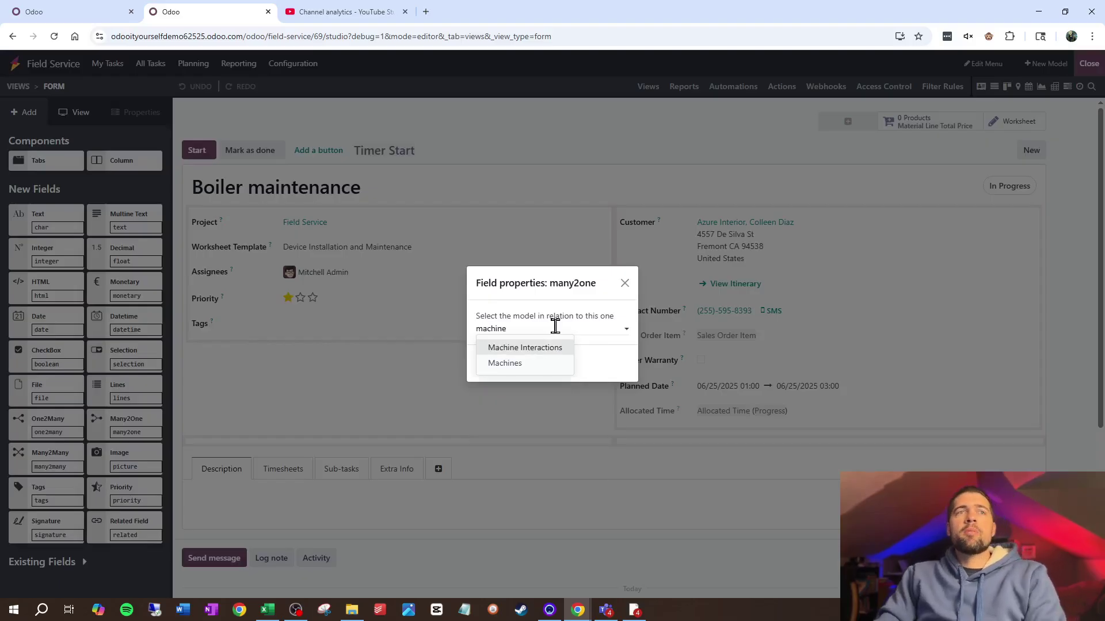
pyautogui.click(526, 364)
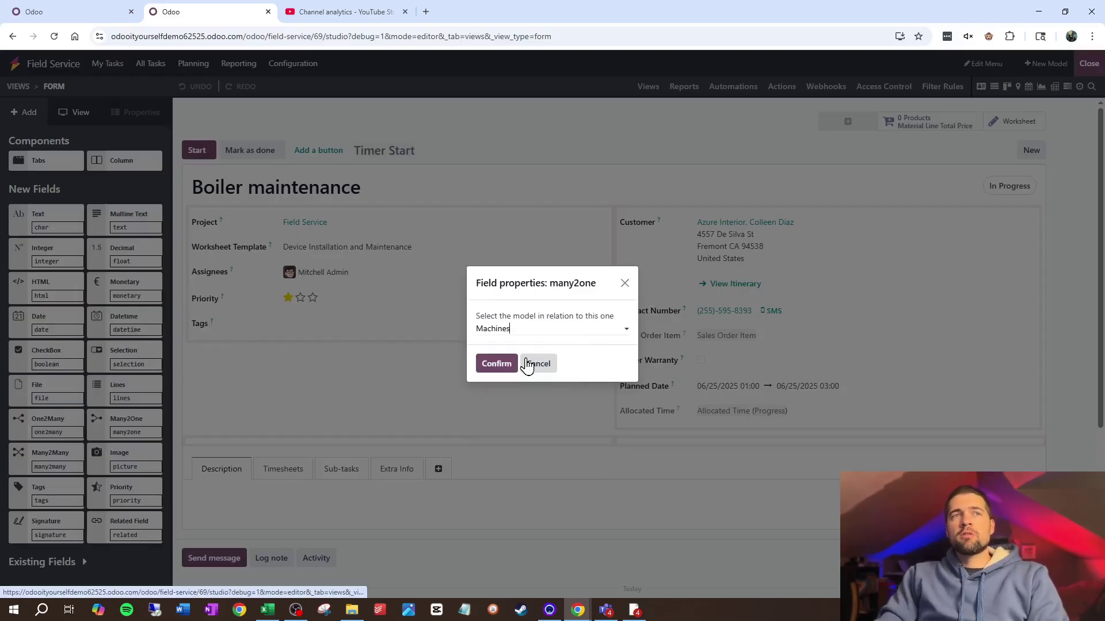
pyautogui.click(496, 364)
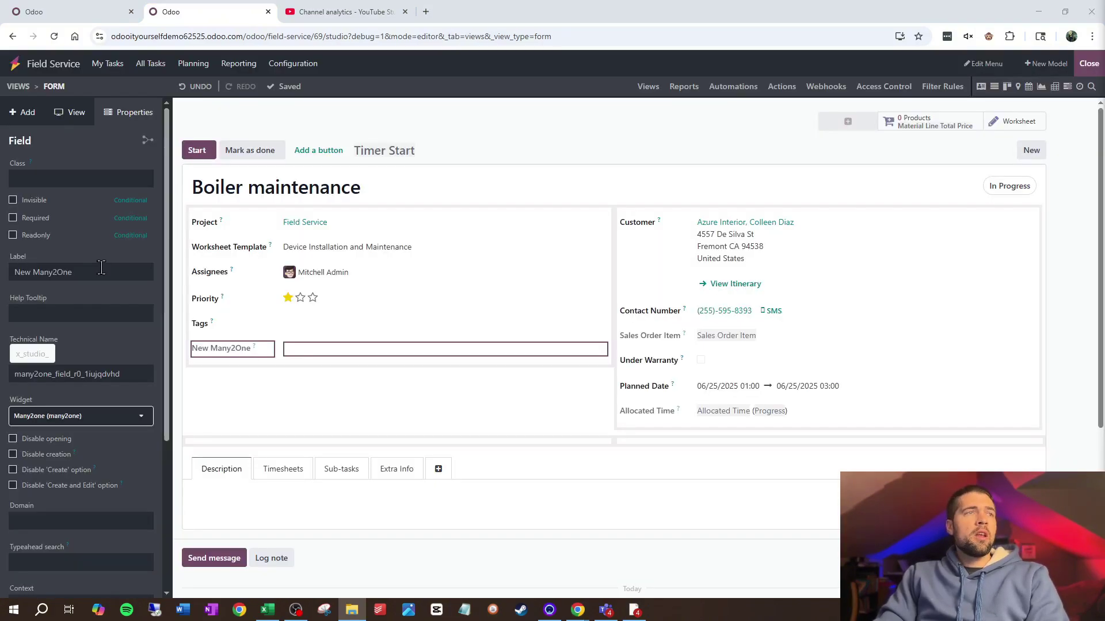
# - Label the new Many2One field on the task form Machine
pyautogui.doubleClick(103, 264)
pyautogui.hotkey('ctrl', 'a')
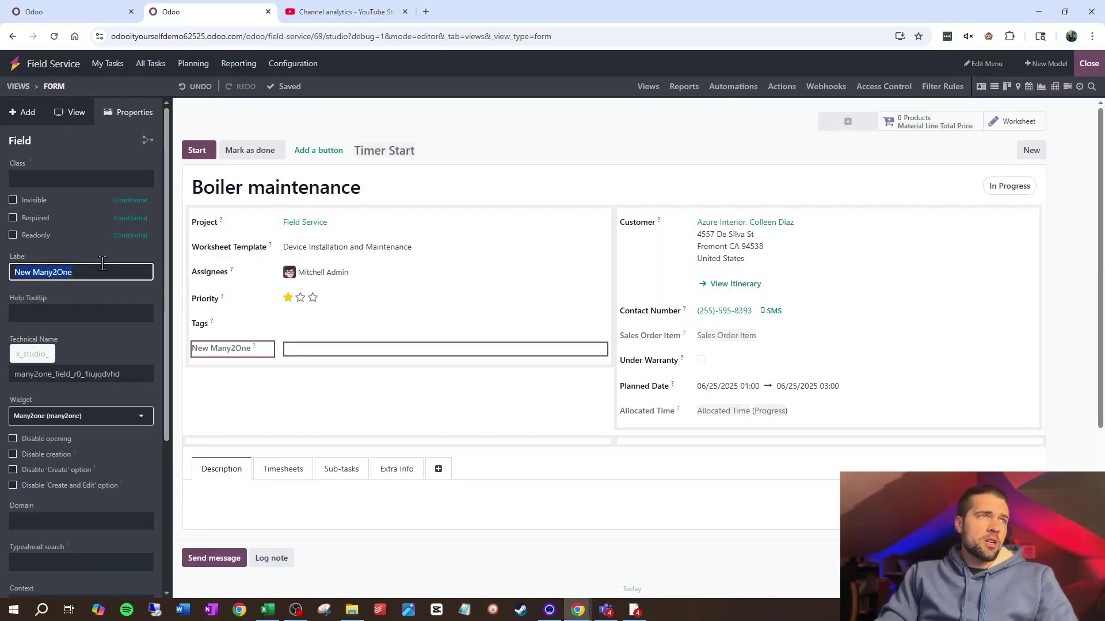
pyautogui.write('Machine')
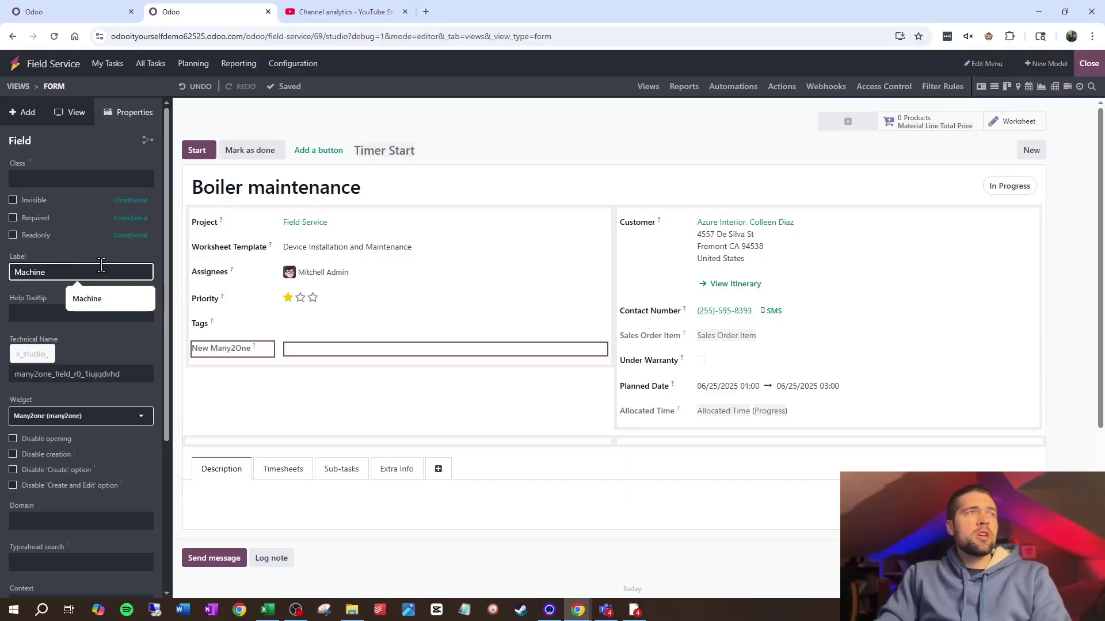
# - Apply the Machine label to the task field and open the Machines model's form view for editing in Studio
pyautogui.click(55, 295)
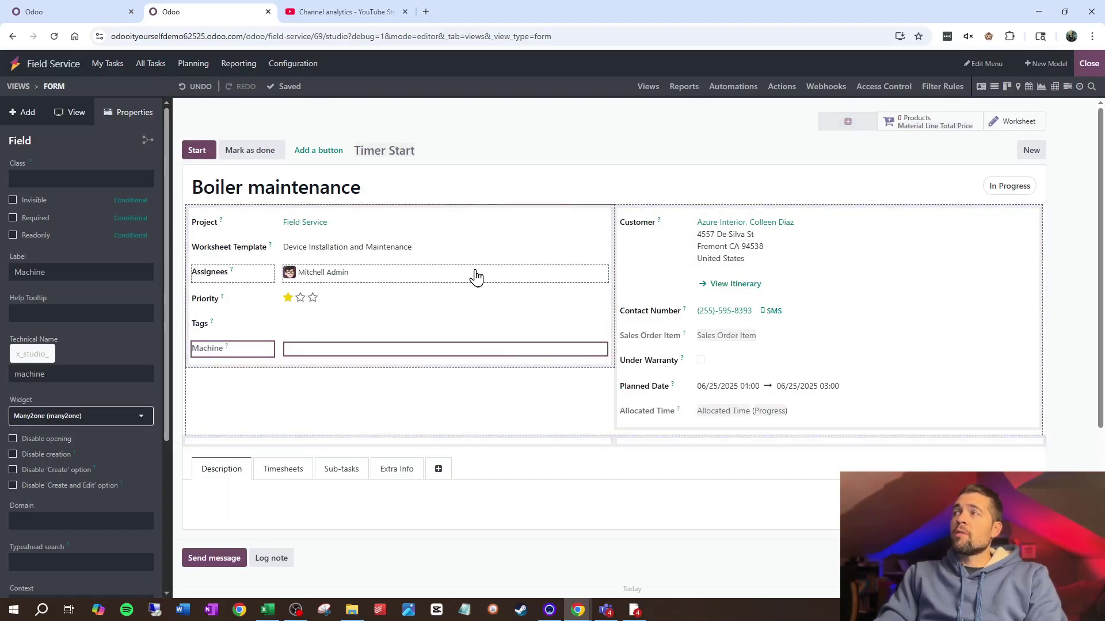
pyautogui.click(31, 10)
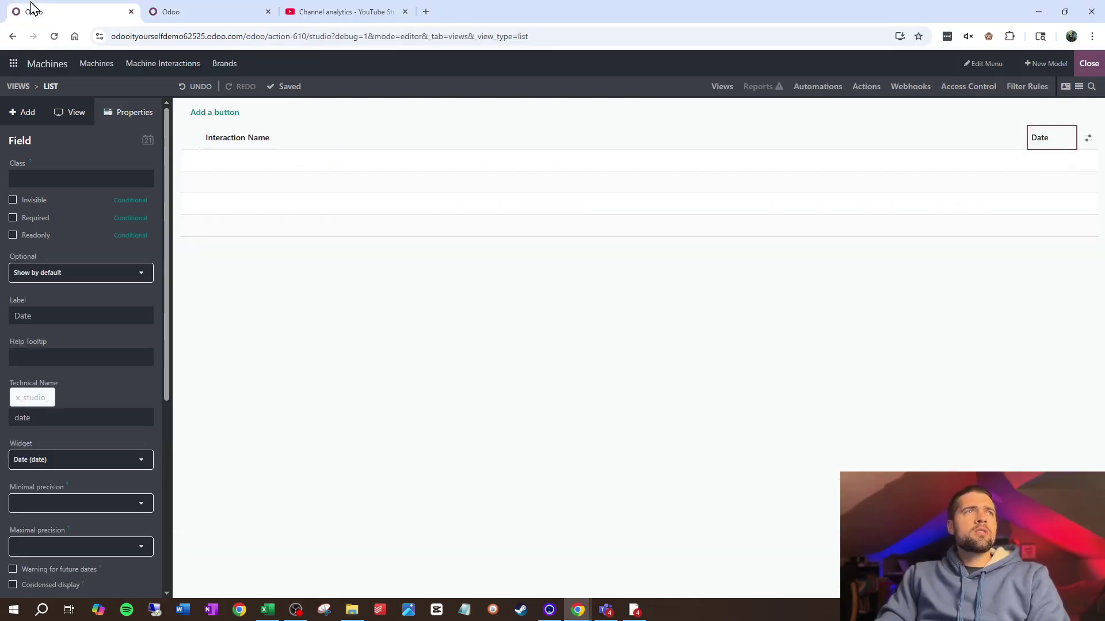
pyautogui.click(103, 66)
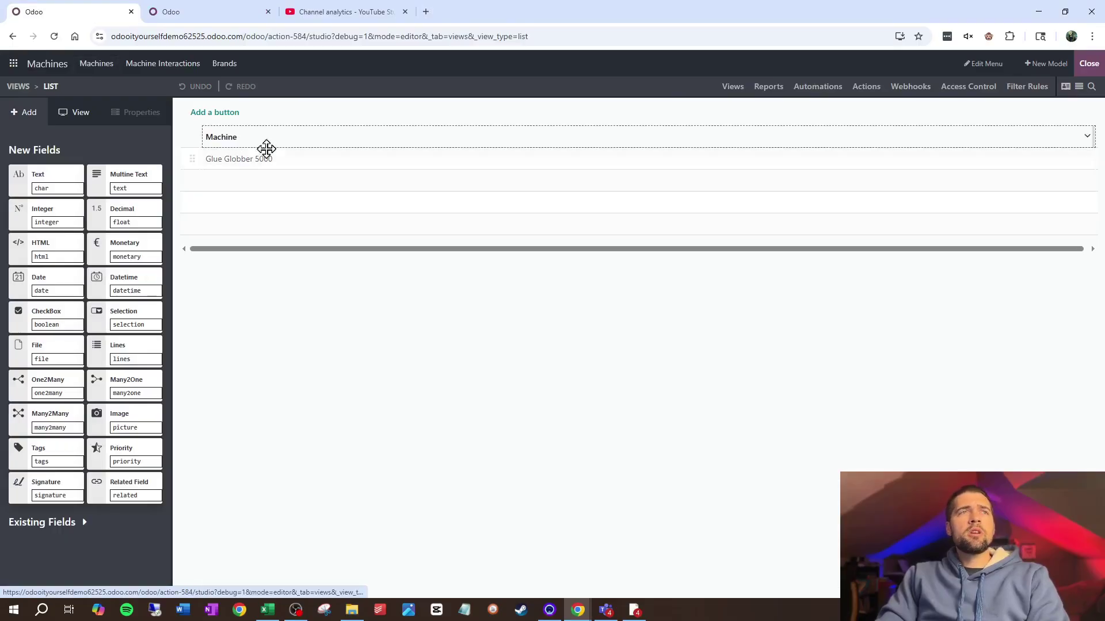
pyautogui.click(738, 94)
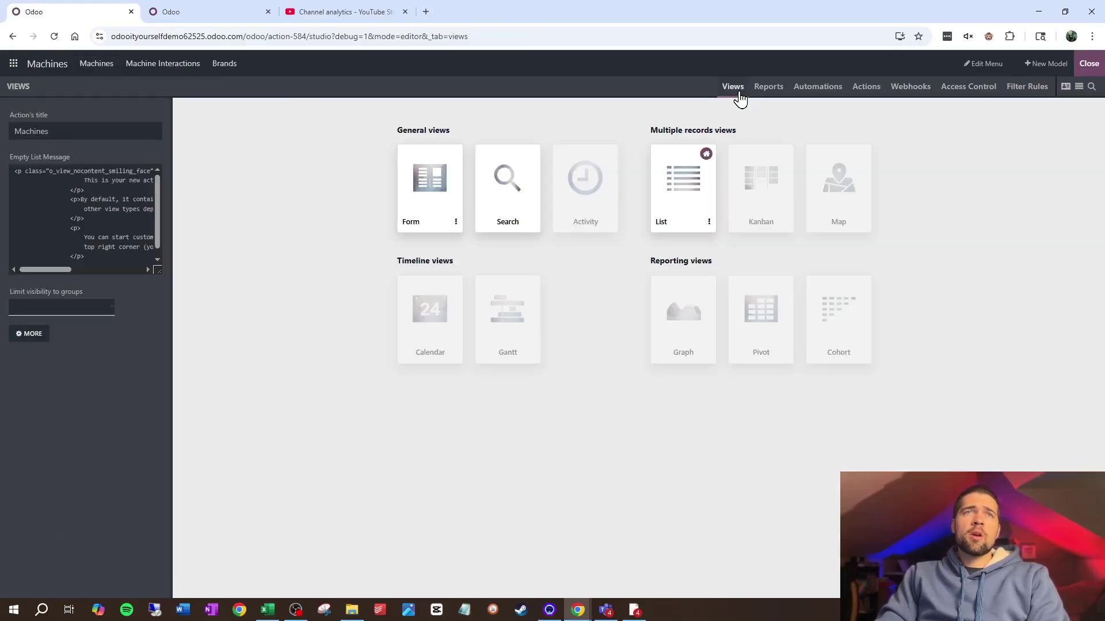
pyautogui.click(445, 171)
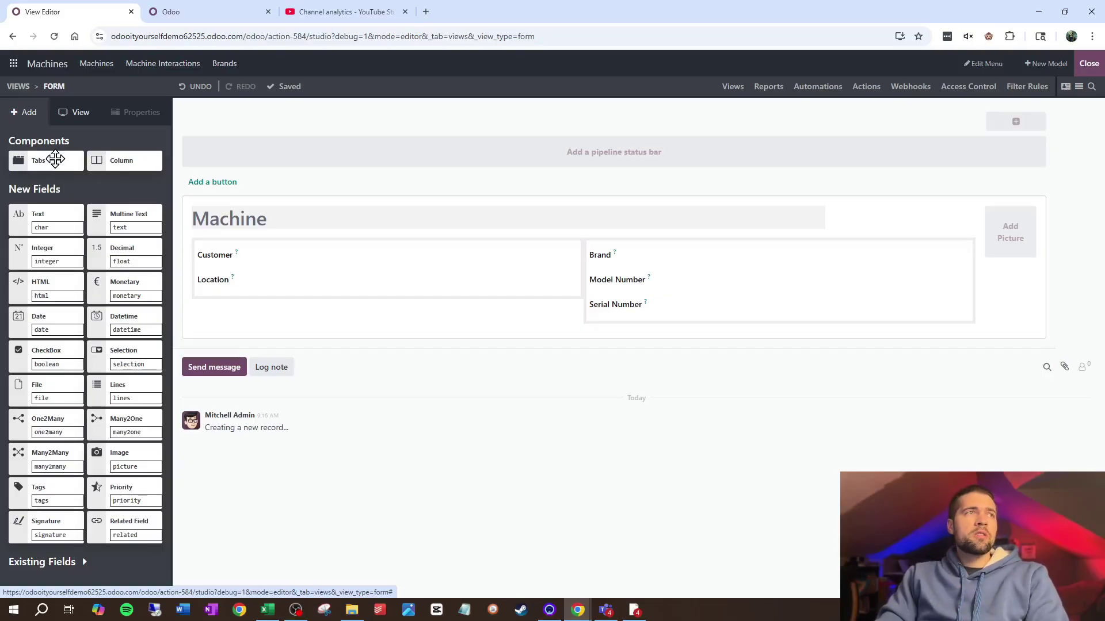
# - Add a tab section below the field groups on the machine form and label its page Field Service Tickets
pyautogui.moveTo(56, 158); pyautogui.dragTo(362, 344)
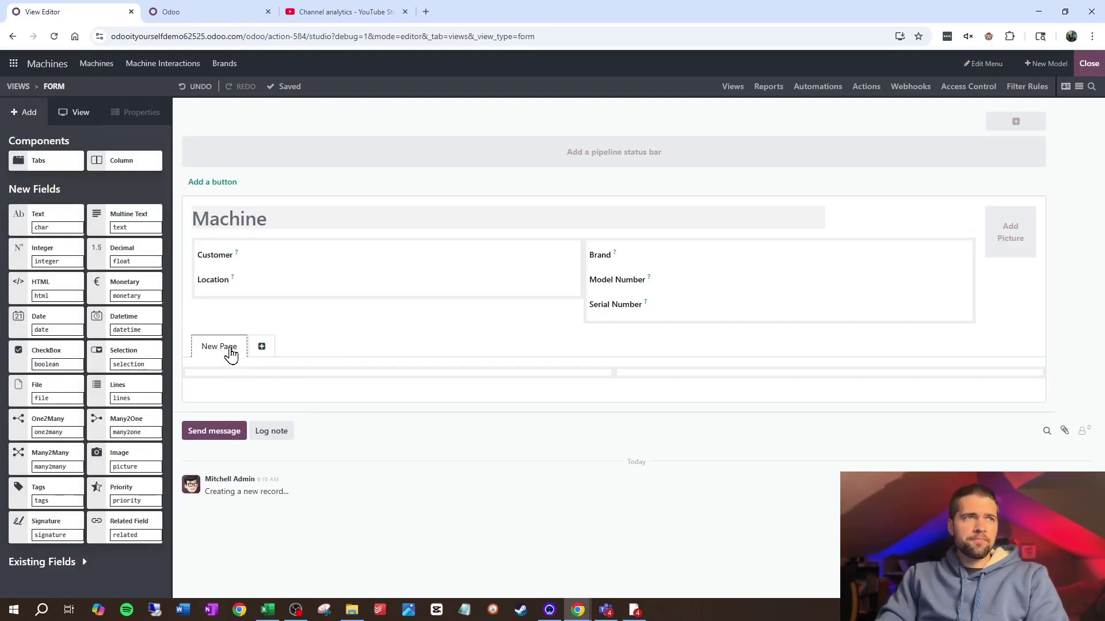
pyautogui.click(231, 355)
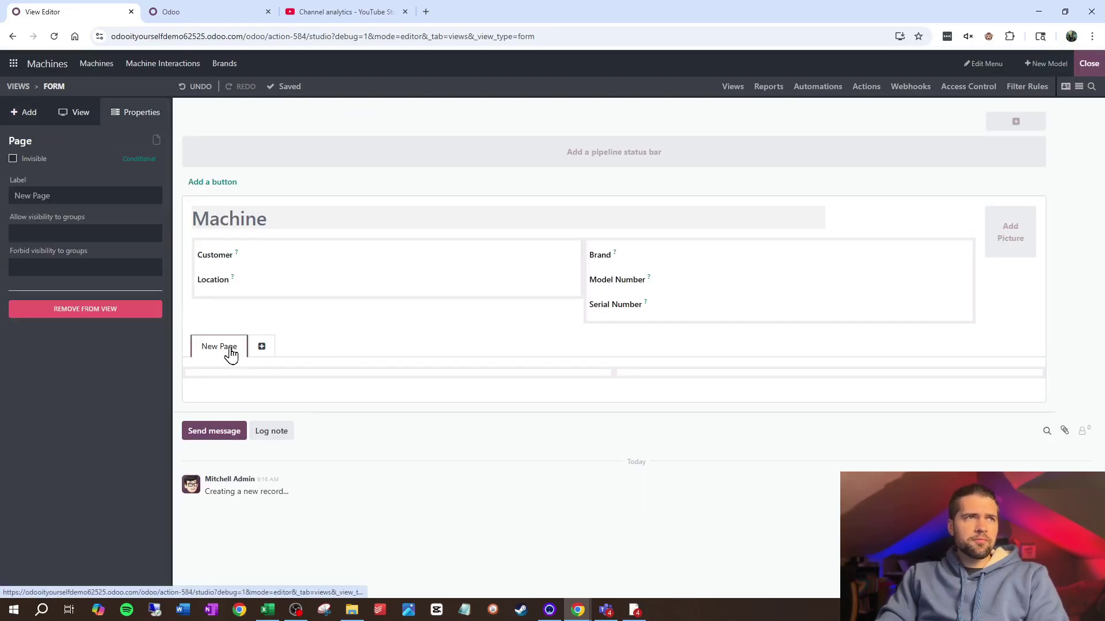
pyautogui.tripleClick(87, 197)
pyautogui.write('Field ')
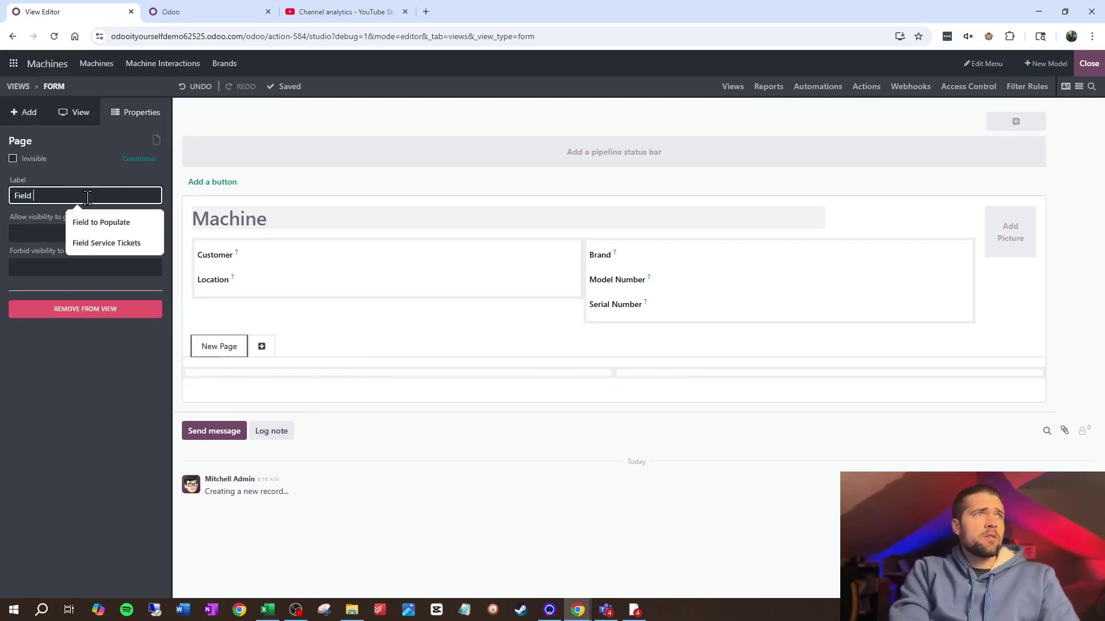
pyautogui.write('Service Ticket')
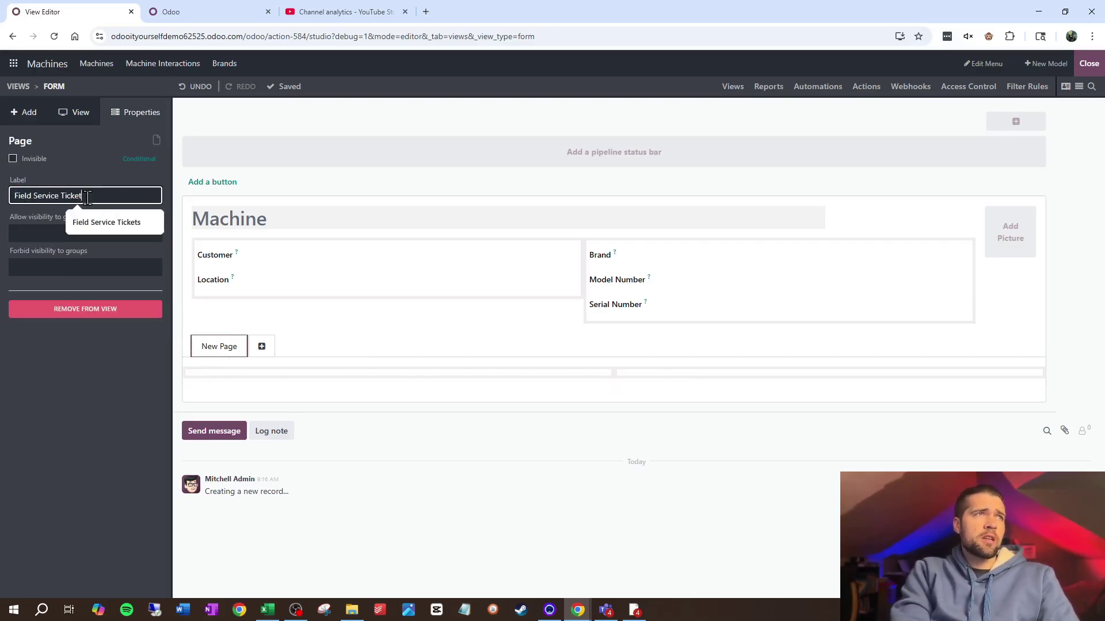
pyautogui.write('s')
pyautogui.click(64, 136)
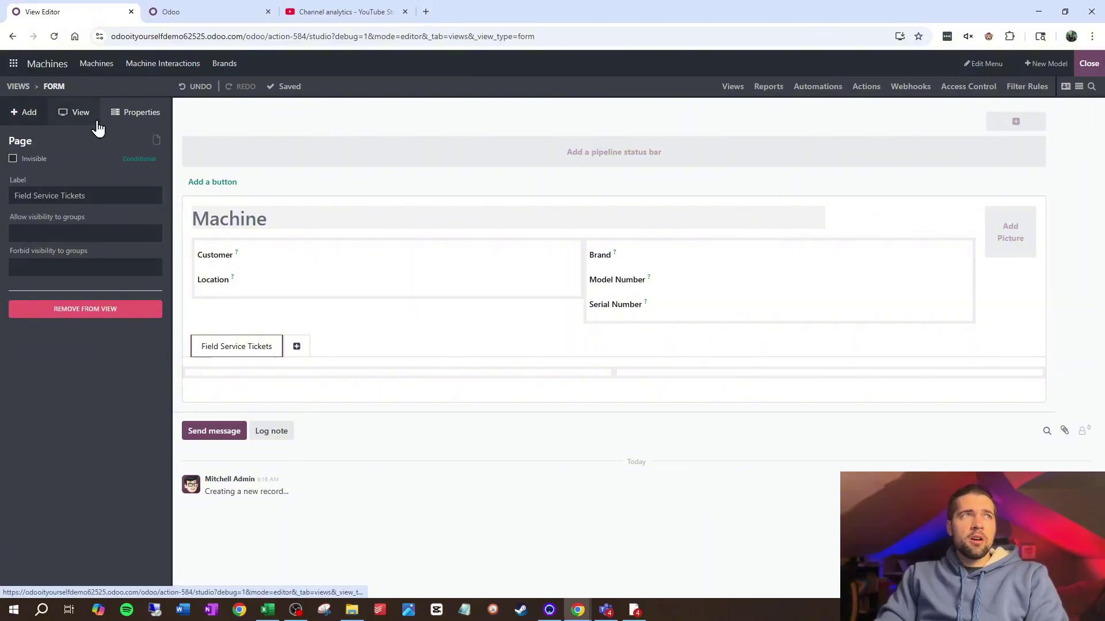
# - Add a One2Many field to the Field Service Tickets page with Machine (Task) as its reciprocal ManyToOne field
pyautogui.click(28, 114)
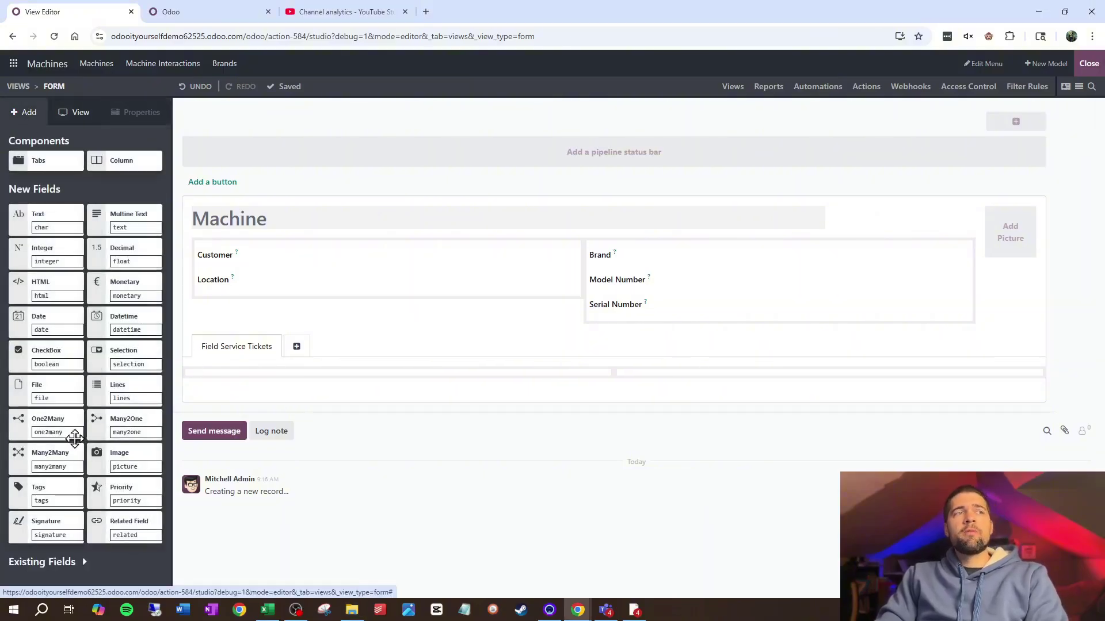
pyautogui.moveTo(50, 428); pyautogui.dragTo(357, 386)
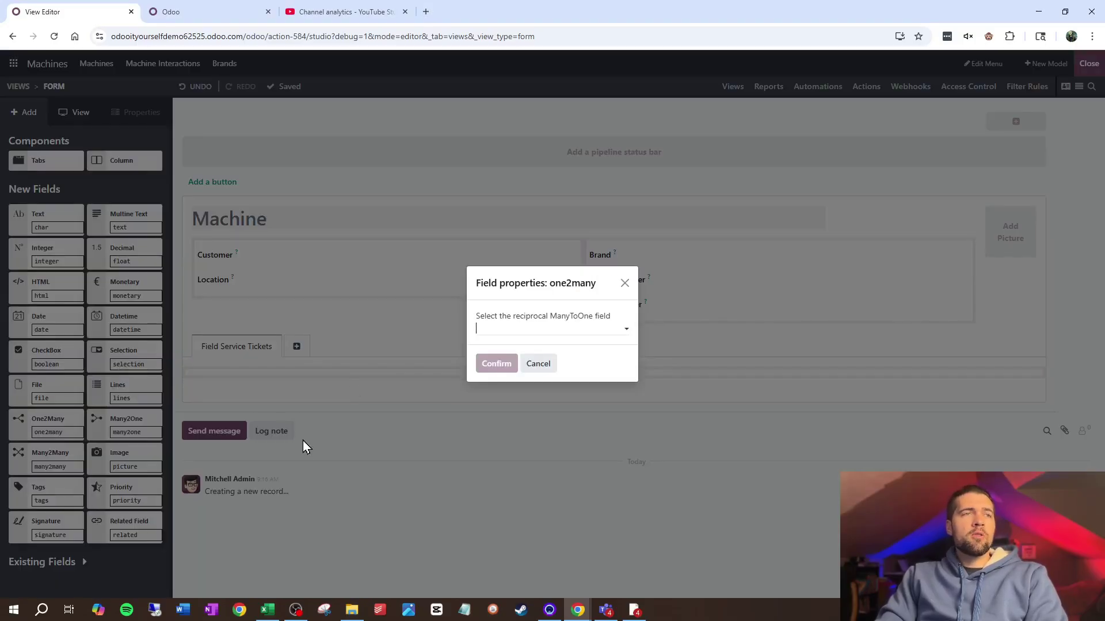
pyautogui.click(515, 328)
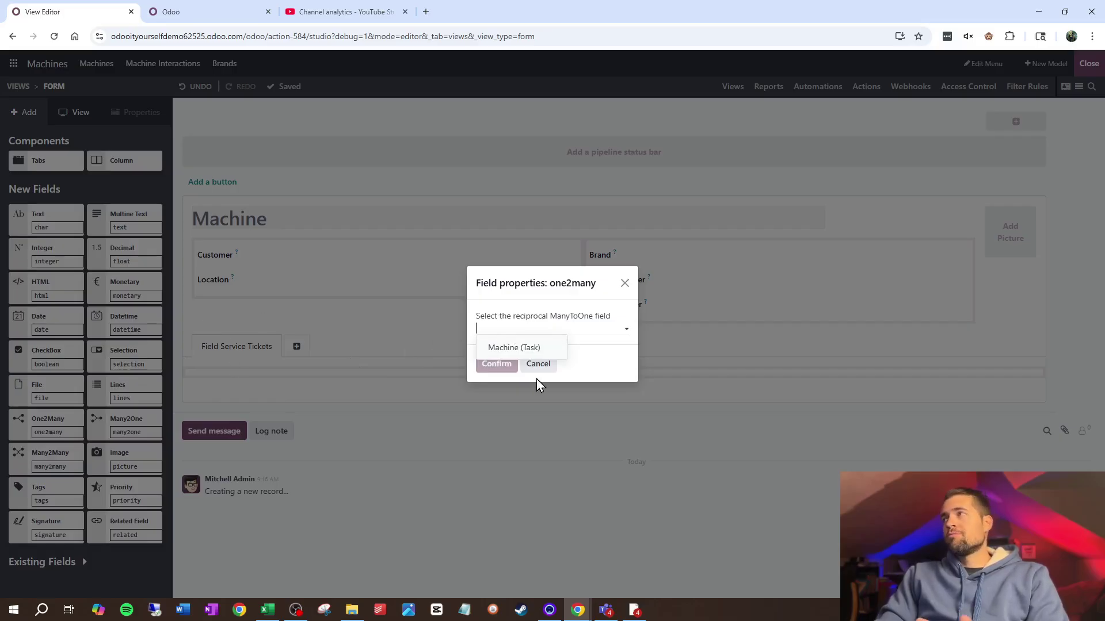
pyautogui.click(523, 348)
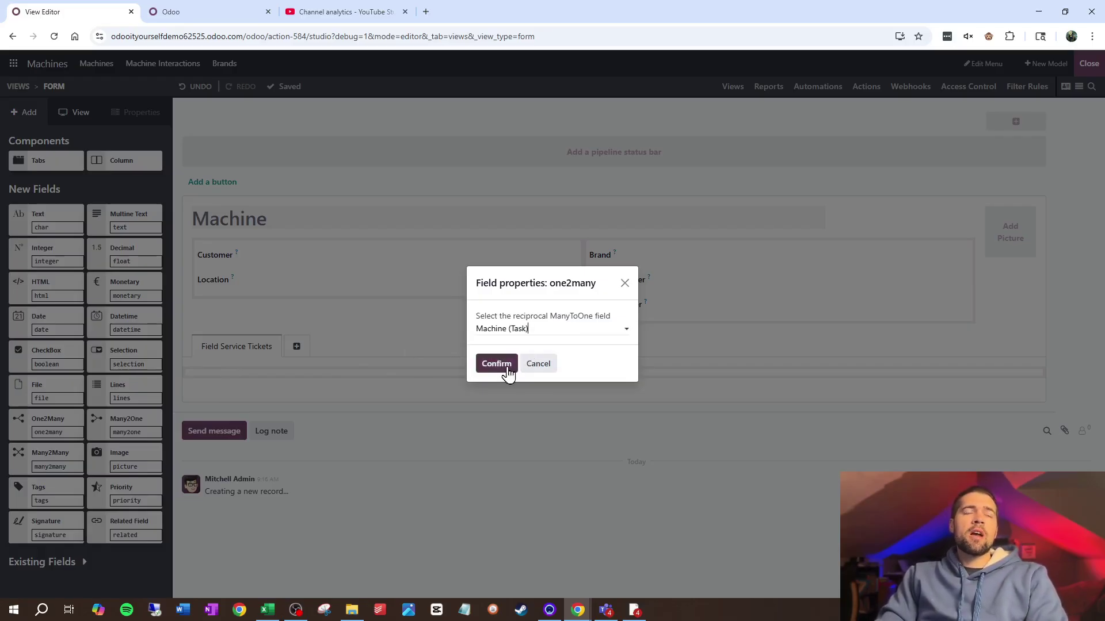
pyautogui.click(505, 366)
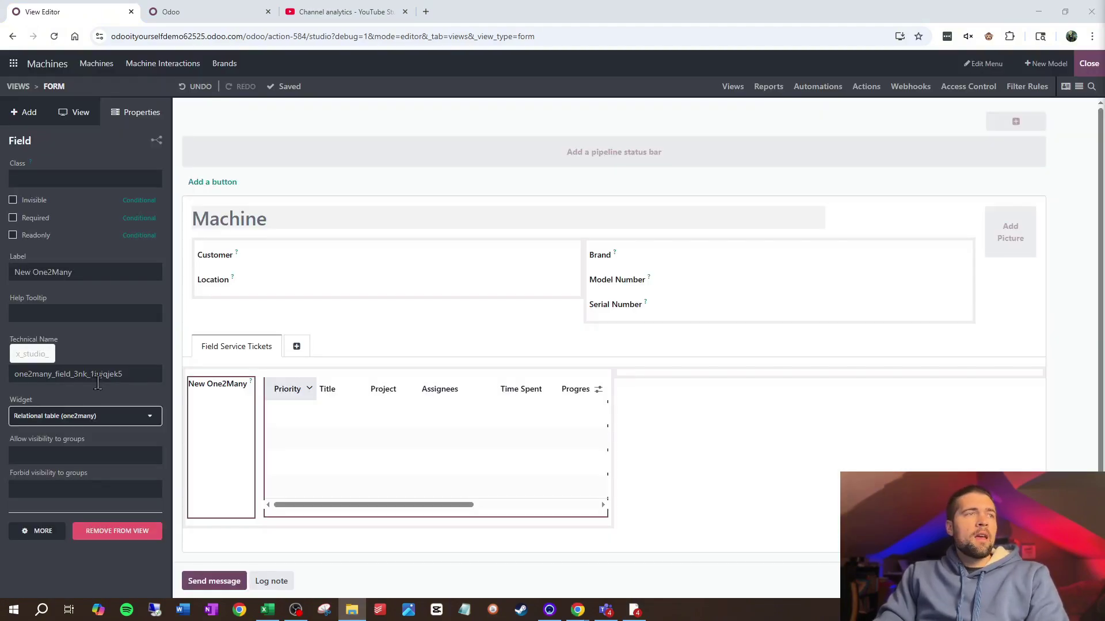
# - Label the new One2Many field on the machine form Field Service Tickets
pyautogui.tripleClick(92, 273)
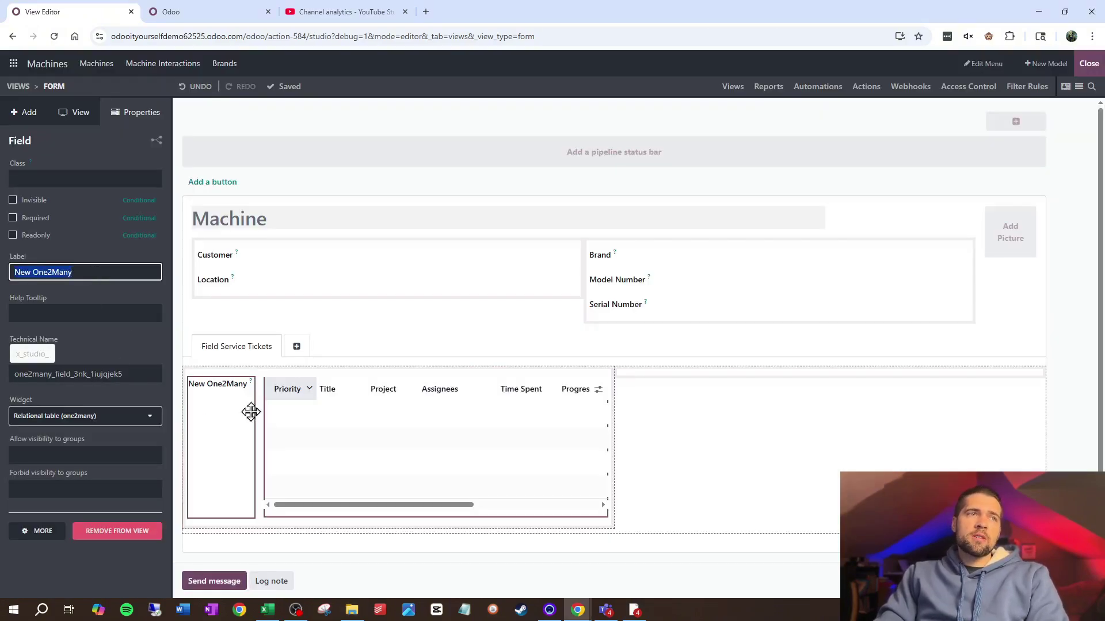
pyautogui.write('F')
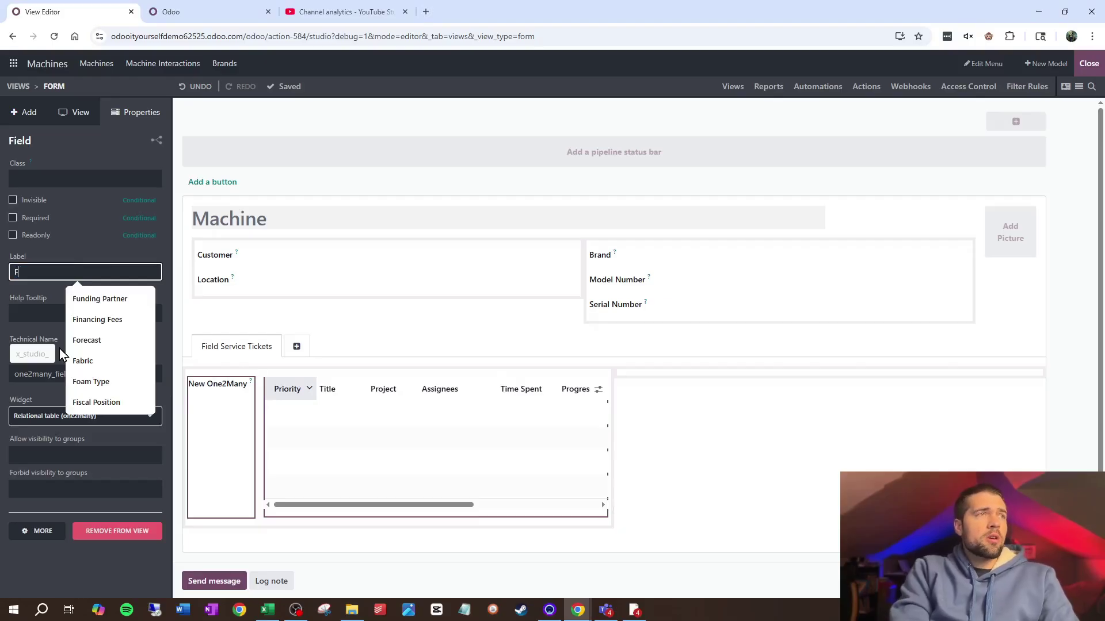
pyautogui.write('ield Service T')
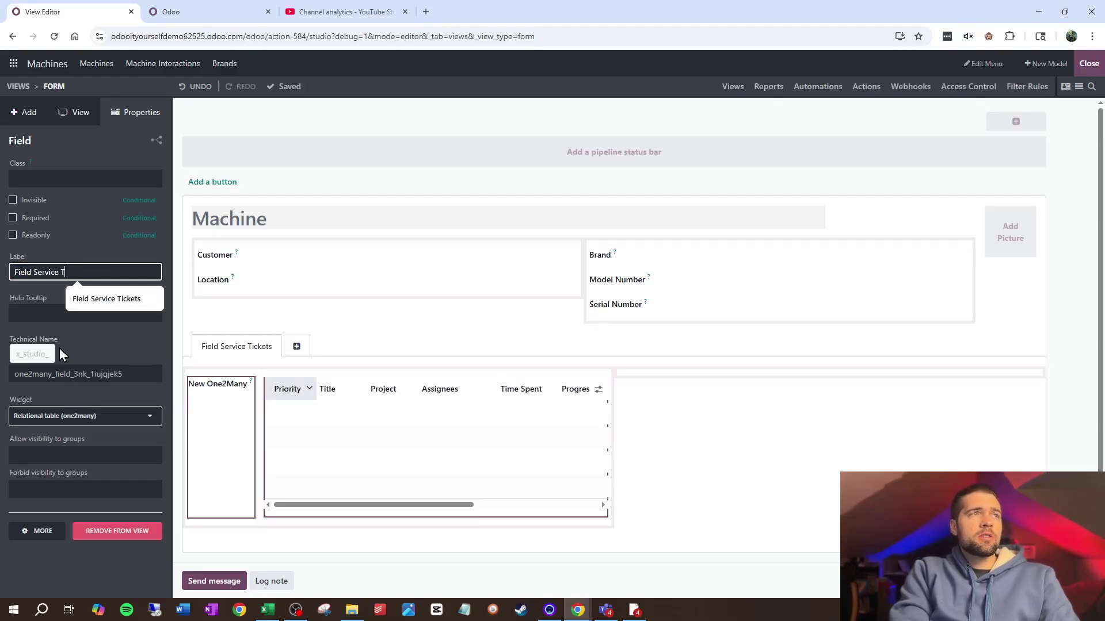
pyautogui.write('ickets')
pyautogui.press('Return')
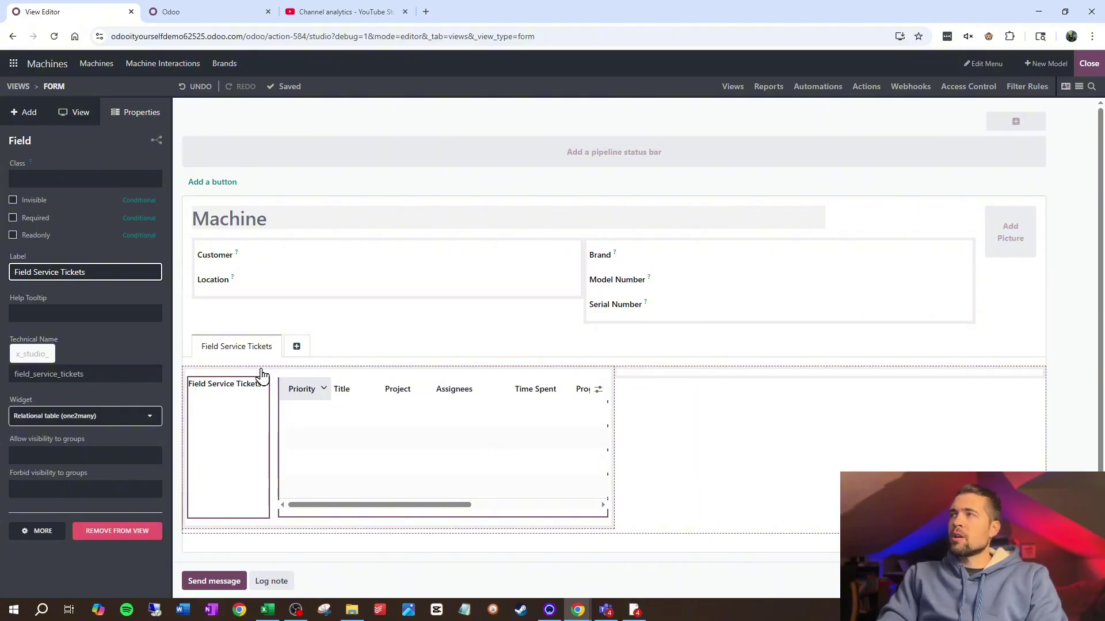
# - In the machine form's XML, remove all group tags around the x_studio_field_service_tickets field on its page, then save and close the code editor
pyautogui.click(75, 114)
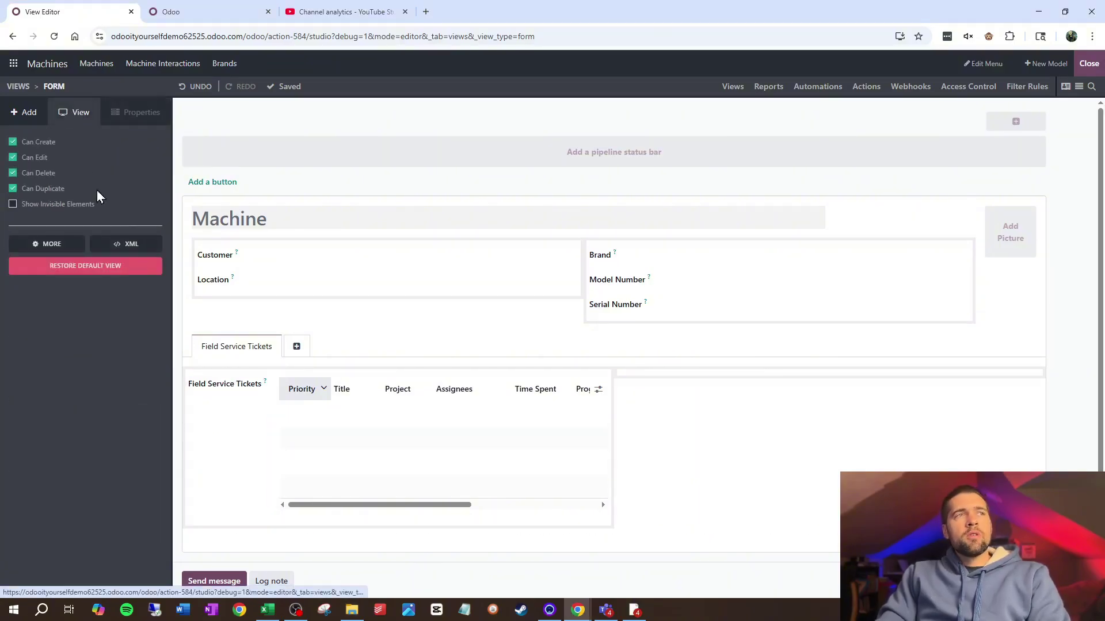
pyautogui.click(129, 244)
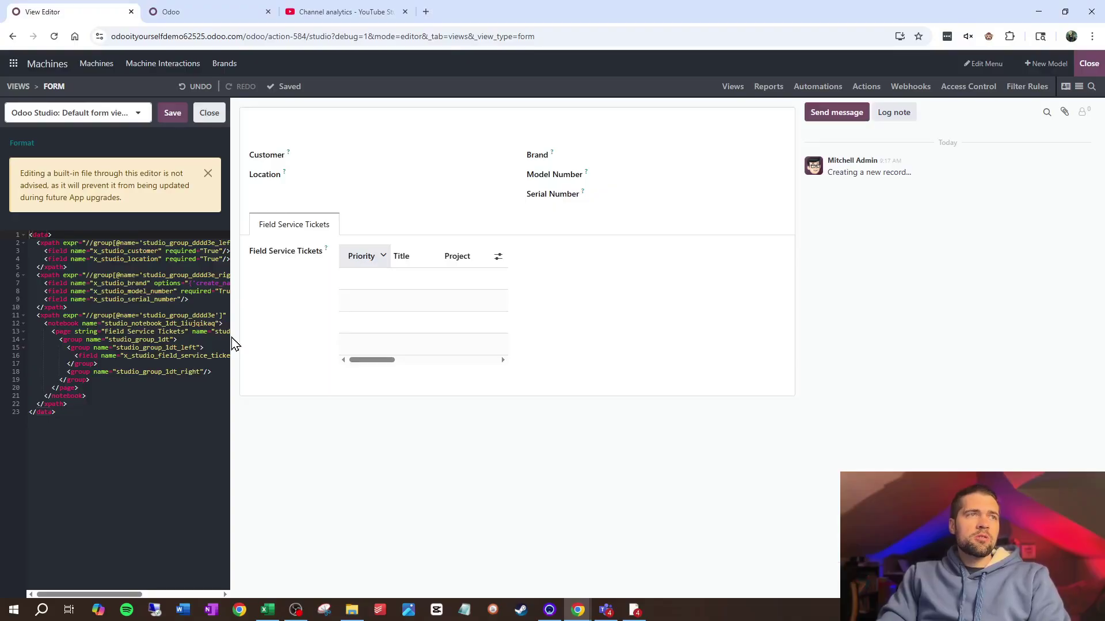
pyautogui.moveTo(230, 338); pyautogui.dragTo(604, 351)
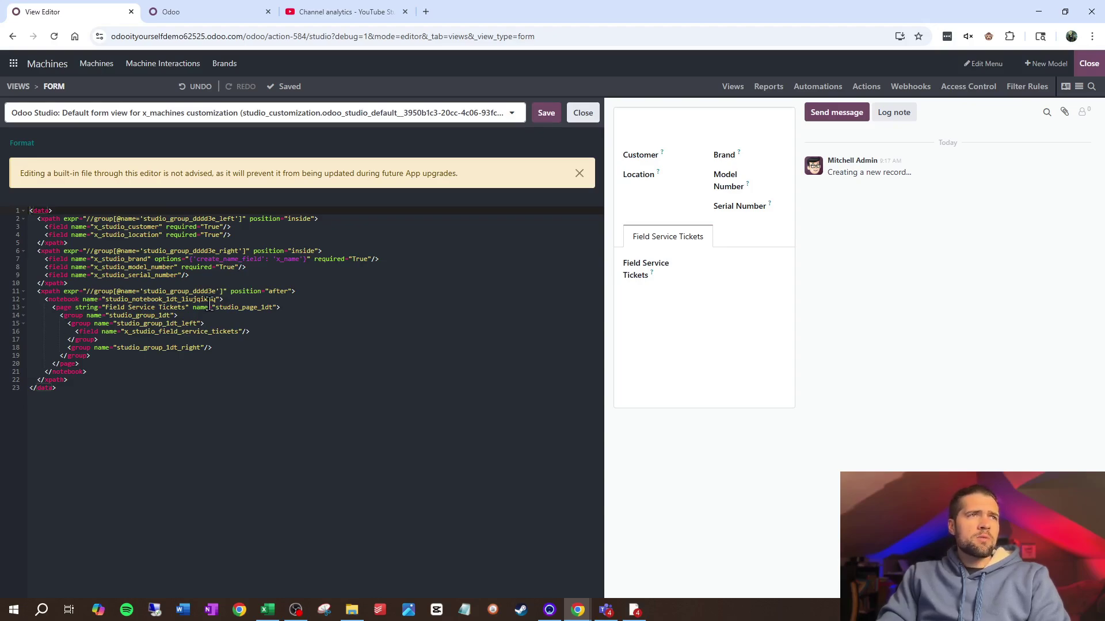
pyautogui.moveTo(59, 317); pyautogui.dragTo(208, 325)
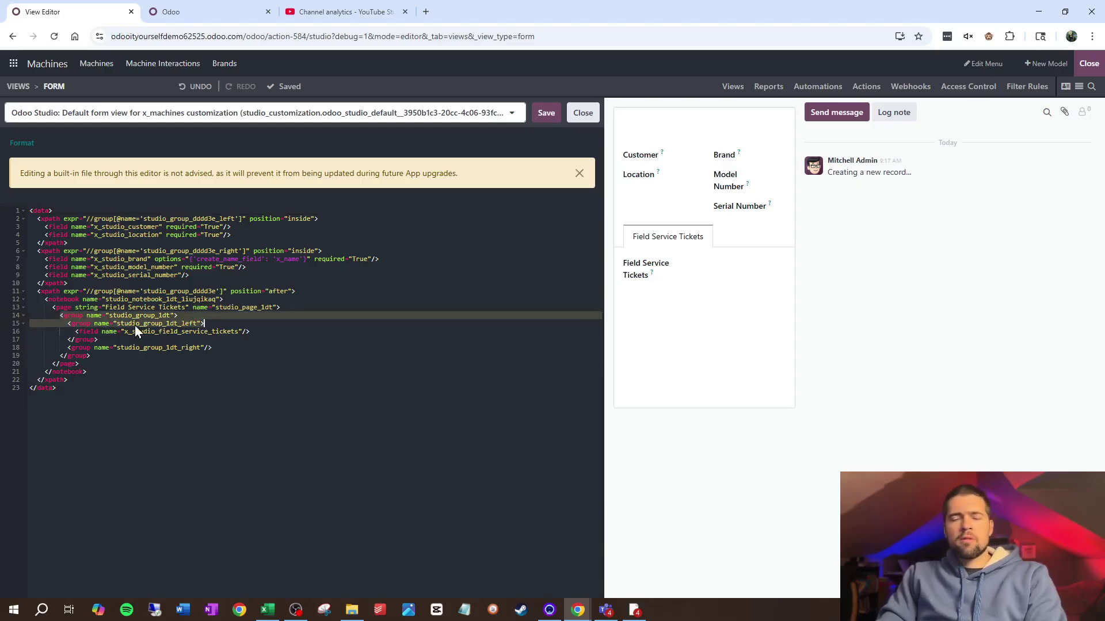
pyautogui.press('BackSpace')
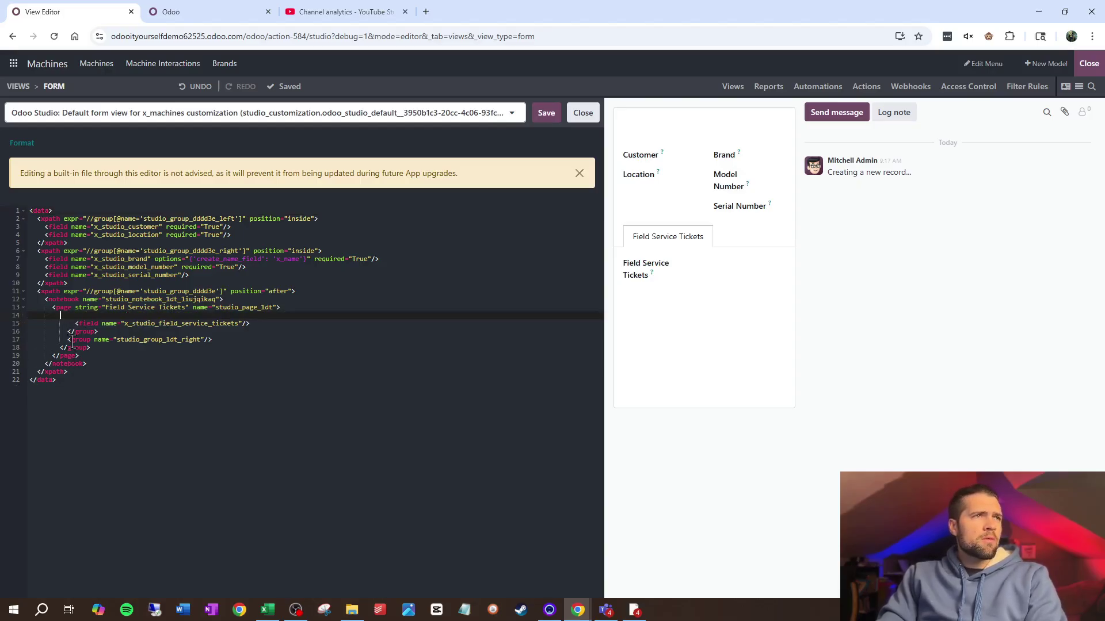
pyautogui.moveTo(68, 334); pyautogui.dragTo(128, 349)
pyautogui.press('BackSpace')
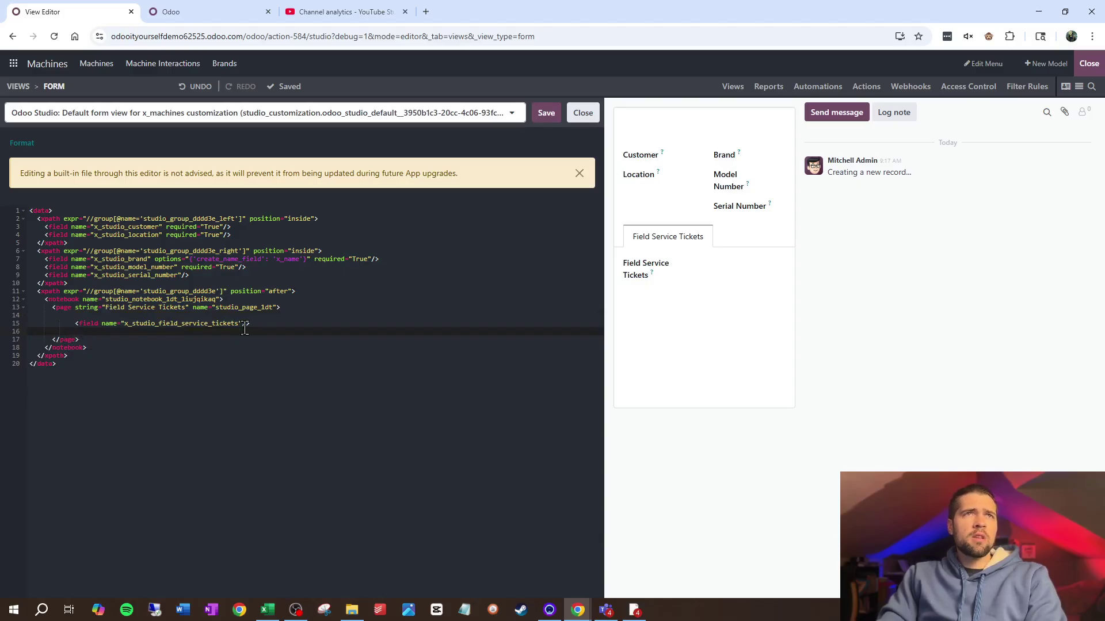
pyautogui.click(546, 114)
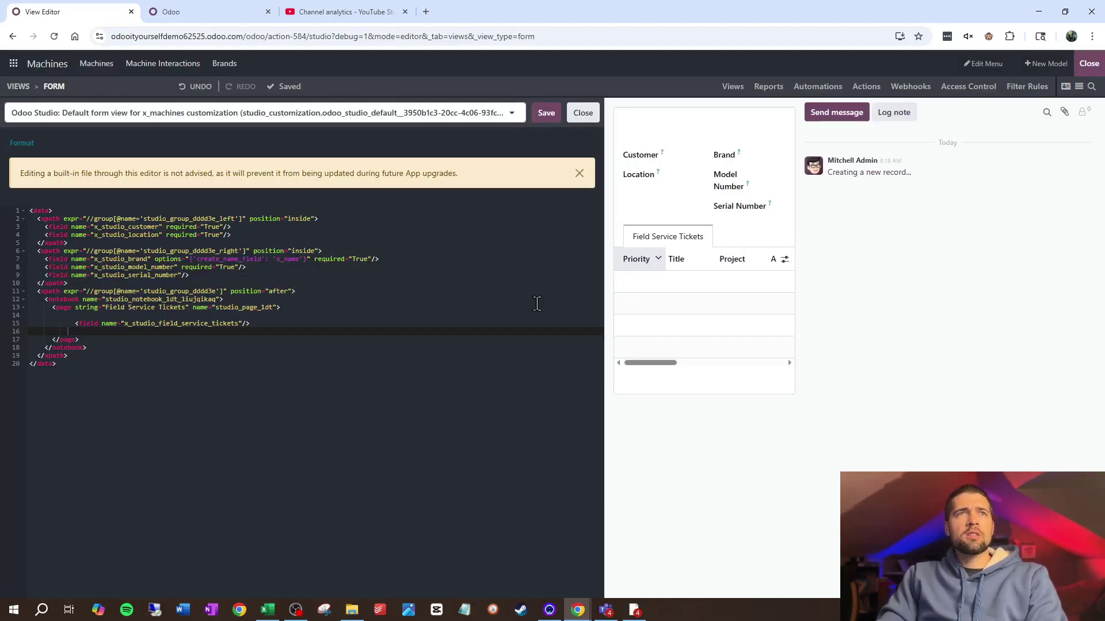
pyautogui.click(582, 112)
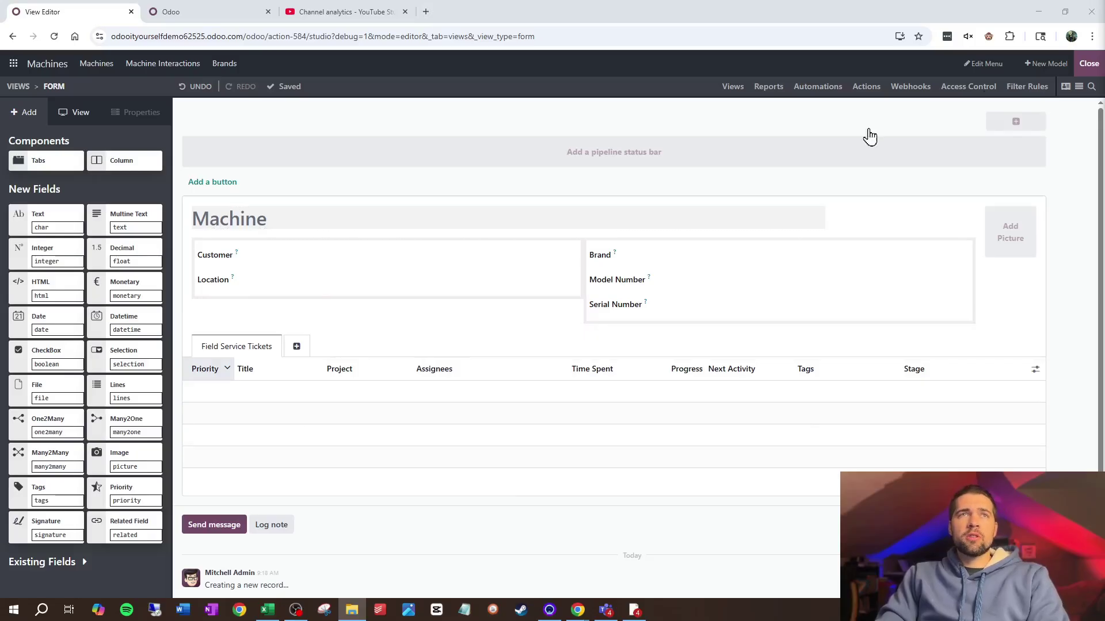
# - Leave Studio and open the Glue Globber 5000 record from the Machines list to check its Field Service Tickets page
pyautogui.click(1089, 64)
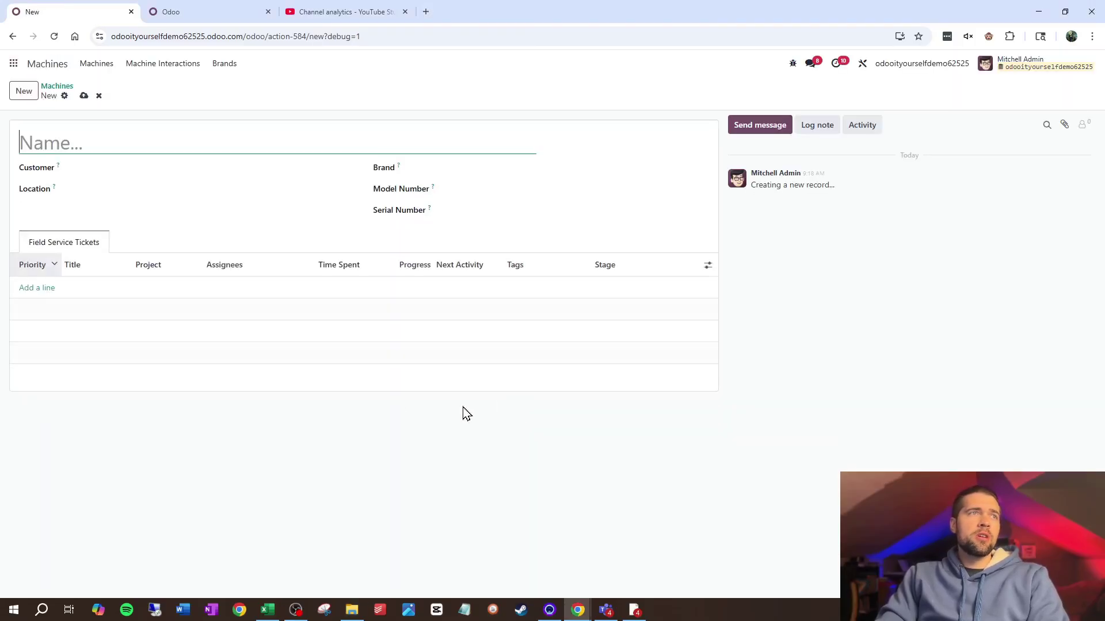
pyautogui.click(67, 89)
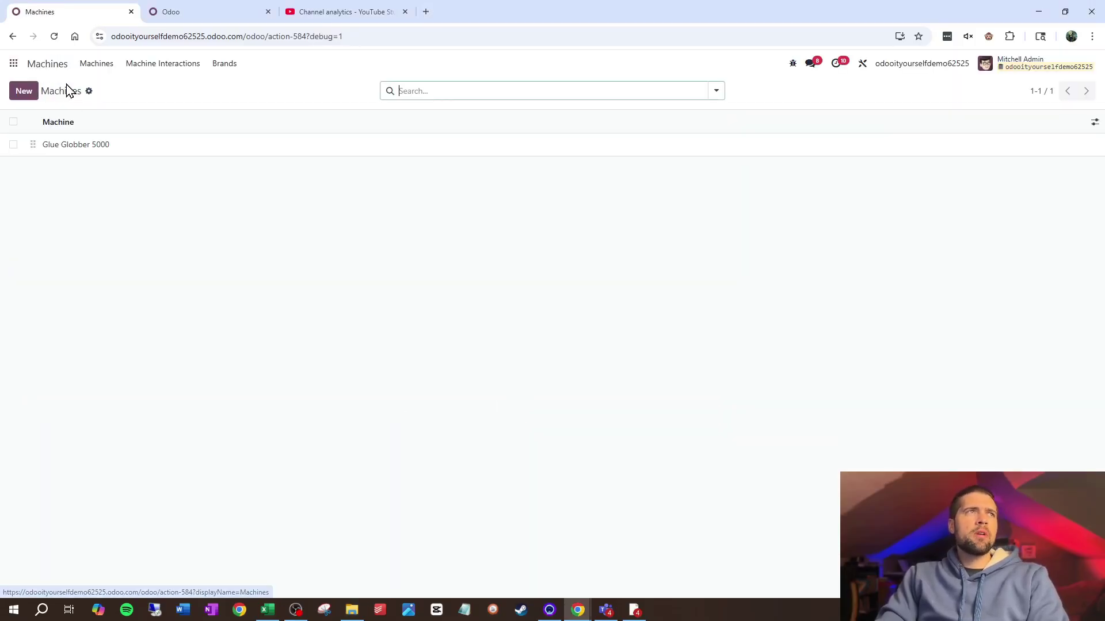
pyautogui.click(67, 144)
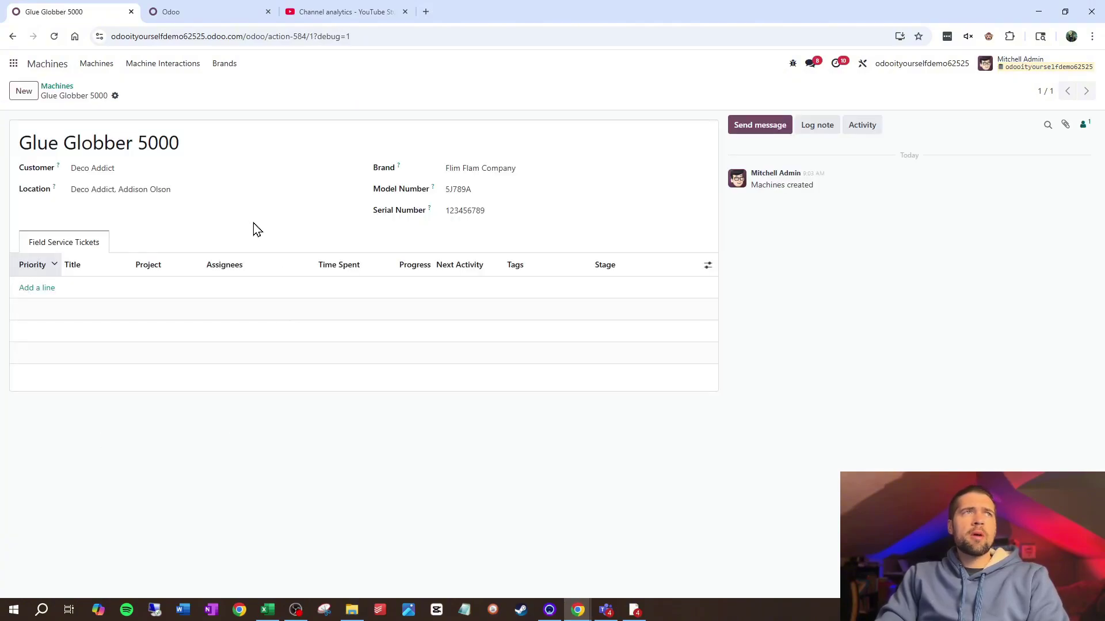
# - Leave Studio on the Boiler maintenance task, set its Machine to Glue Globber 5000, and save the task
pyautogui.click(210, 11)
pyautogui.click(1089, 63)
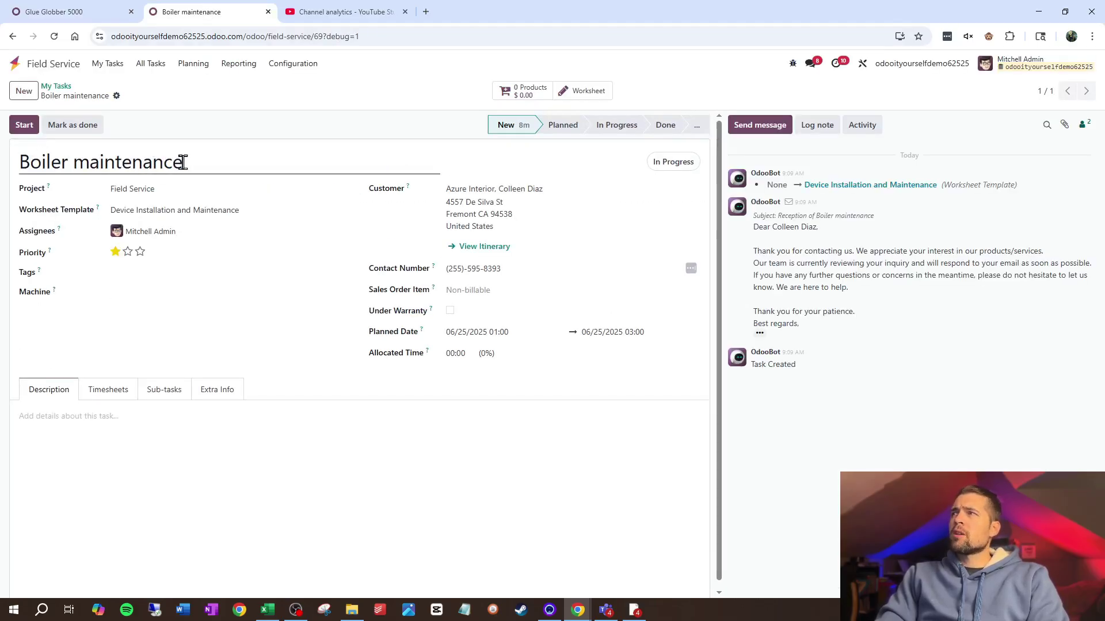
pyautogui.click(178, 289)
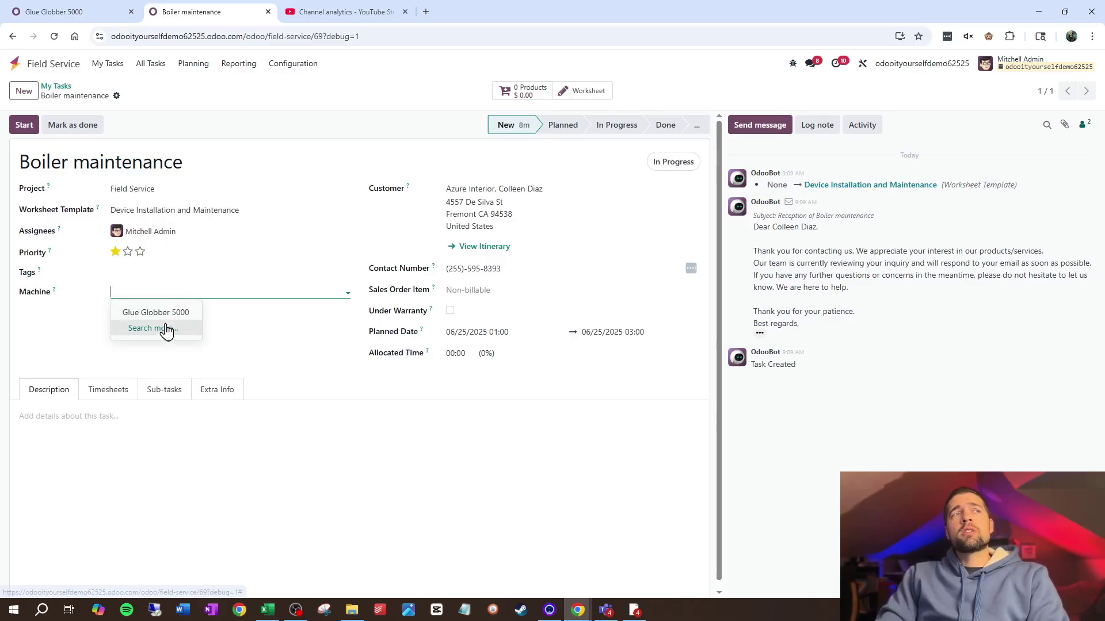
pyautogui.click(155, 313)
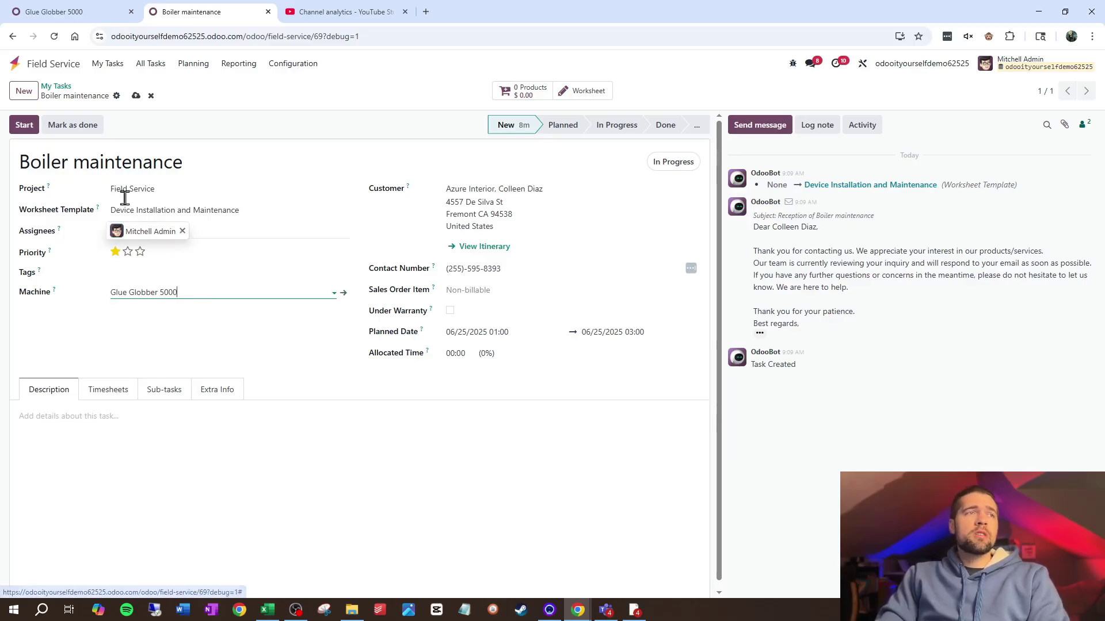
pyautogui.click(136, 96)
# - Set the Install pipeline system task's Machine to Glue Globber 5000, save it, and reload the machine record to check its tickets
pyautogui.click(59, 87)
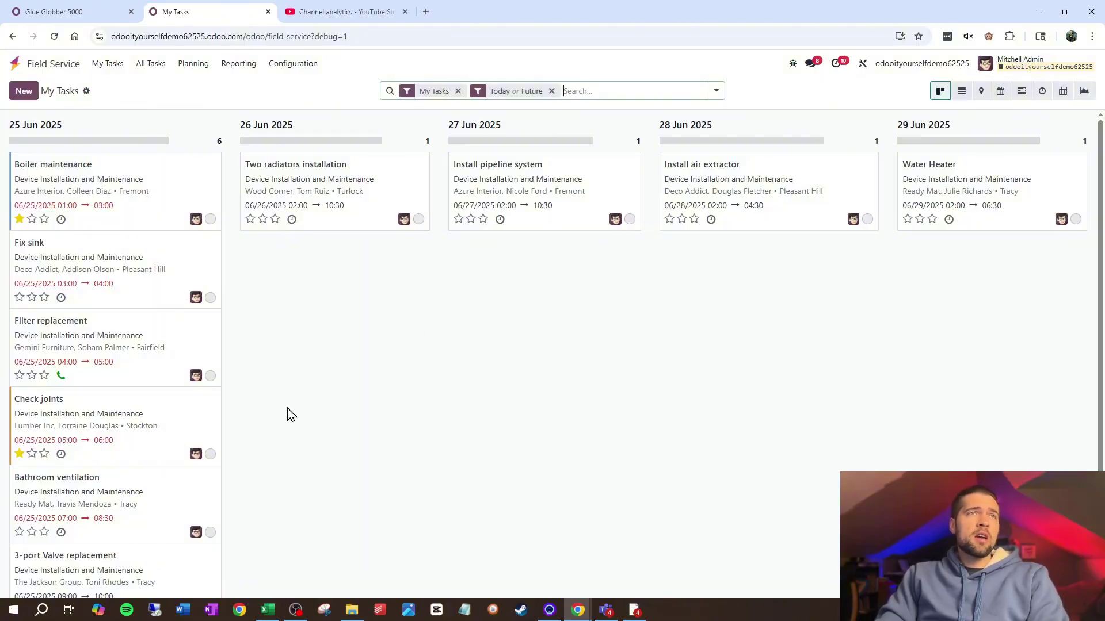
pyautogui.click(526, 180)
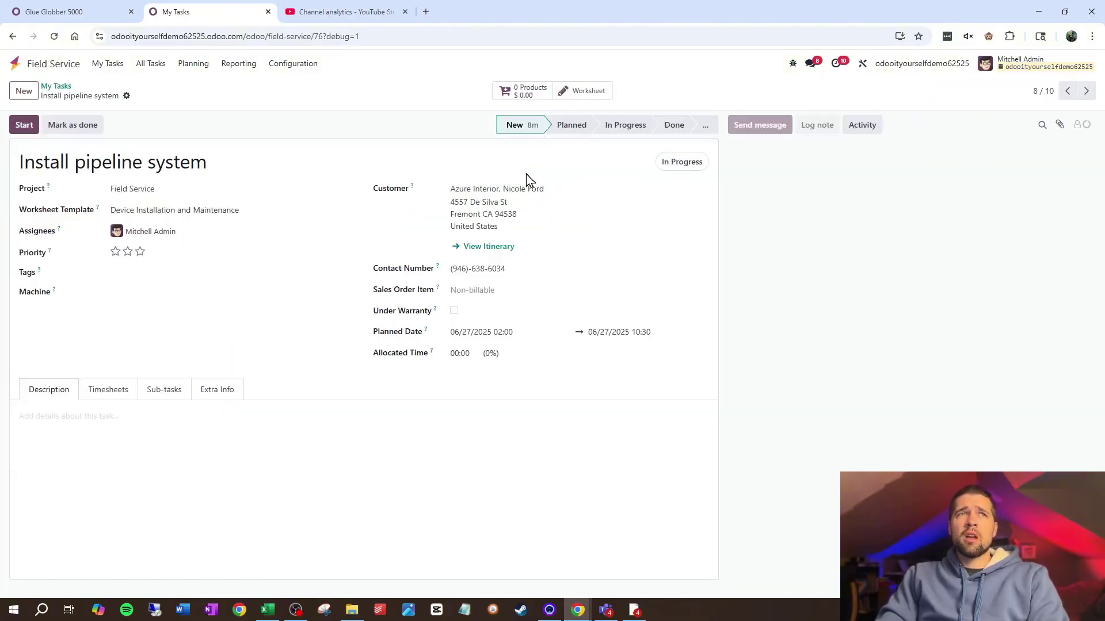
pyautogui.click(172, 295)
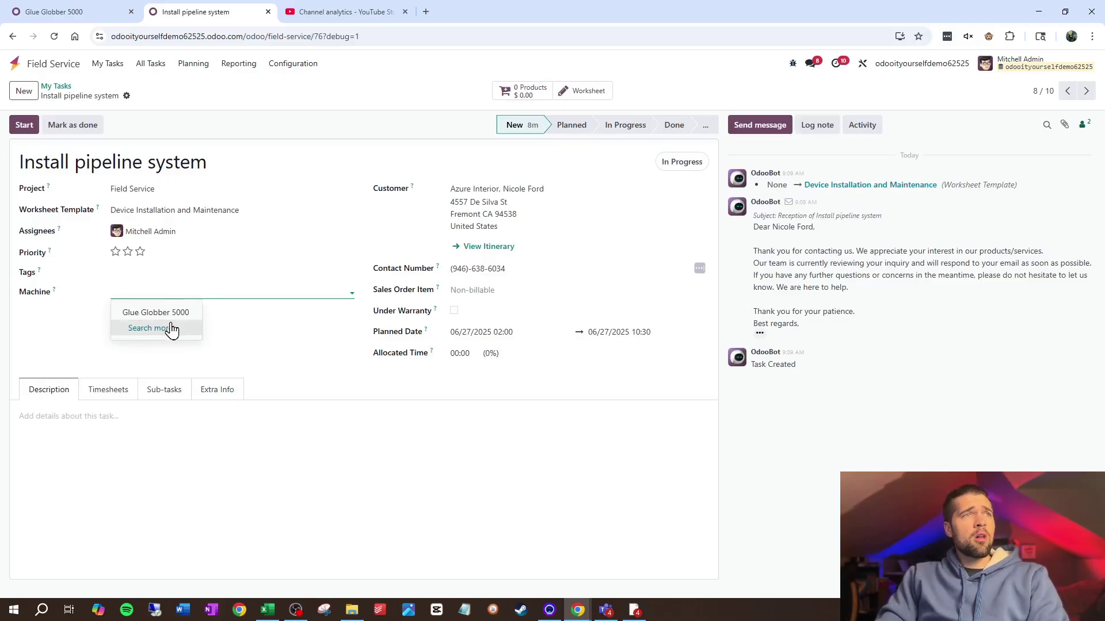
pyautogui.click(169, 314)
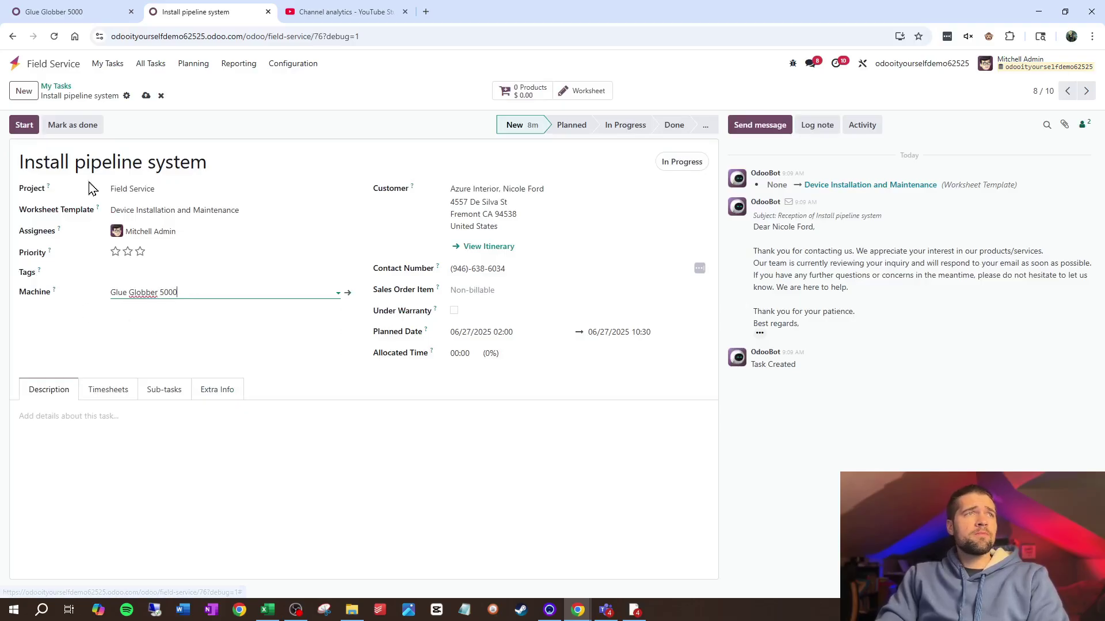
pyautogui.click(145, 96)
pyautogui.click(78, 12)
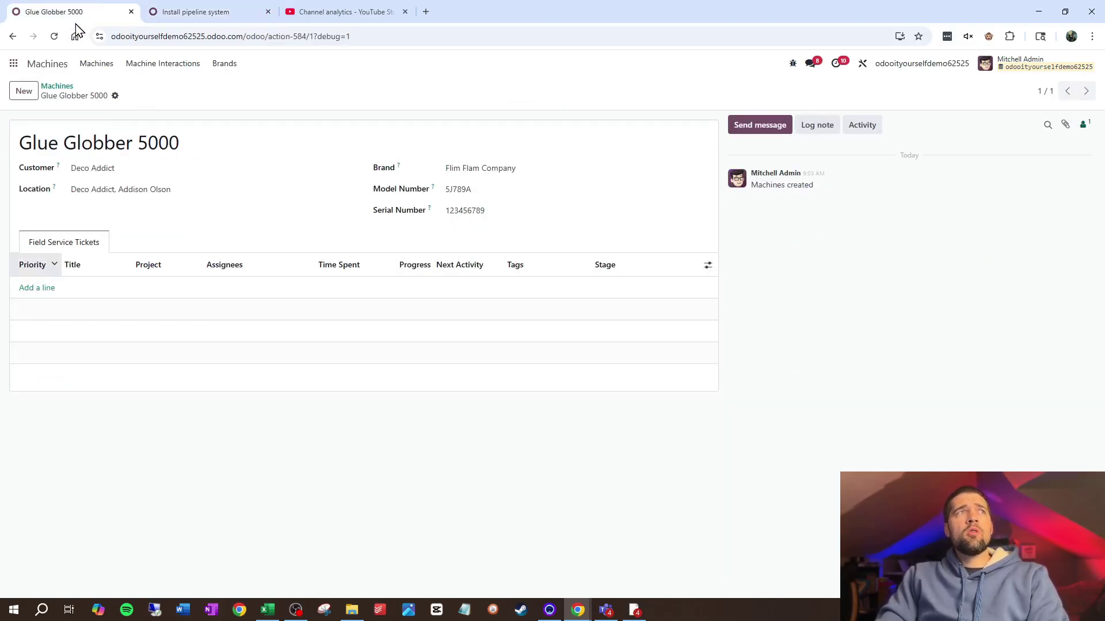
pyautogui.click(55, 36)
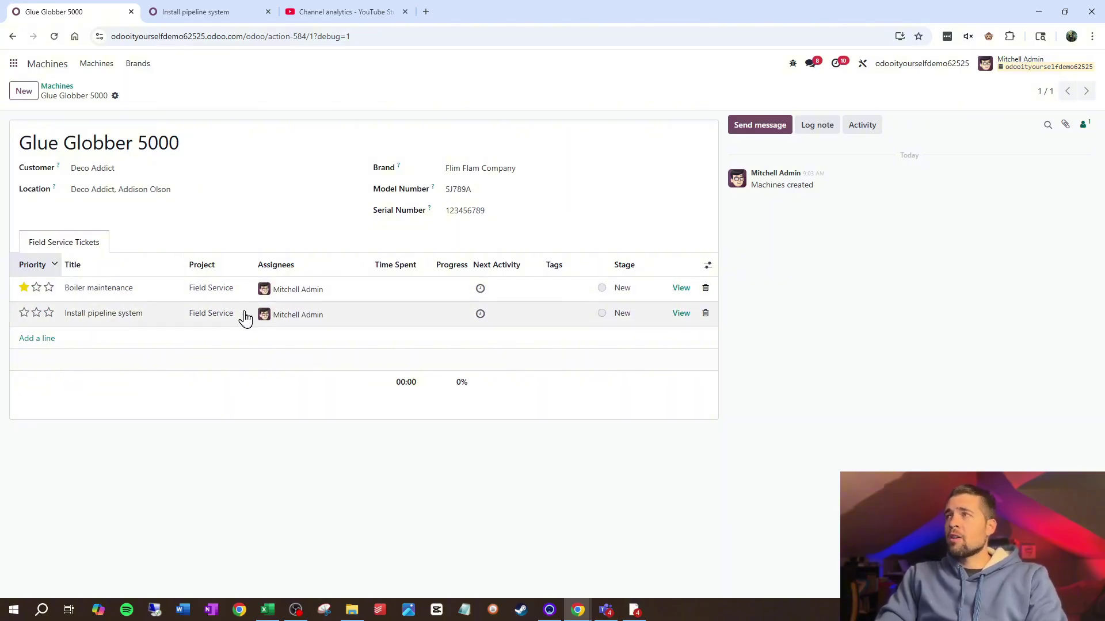
# - In Studio, edit the list view of the machine's Field Service Tickets and make the Project and Next Activity columns invisible
pyautogui.click(862, 63)
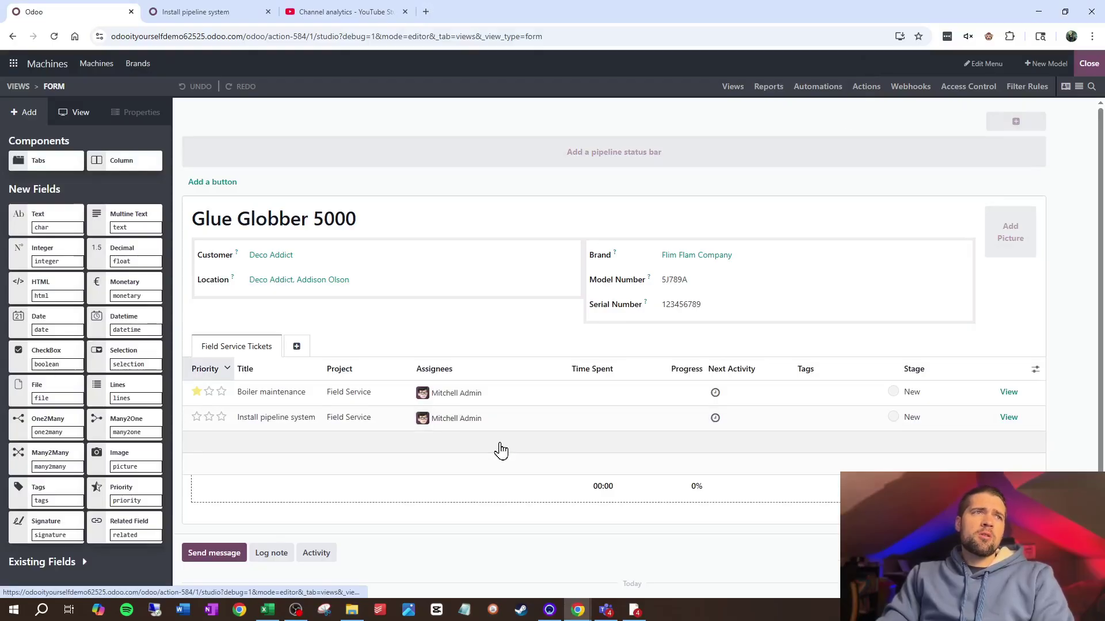
pyautogui.click(545, 505)
pyautogui.click(576, 428)
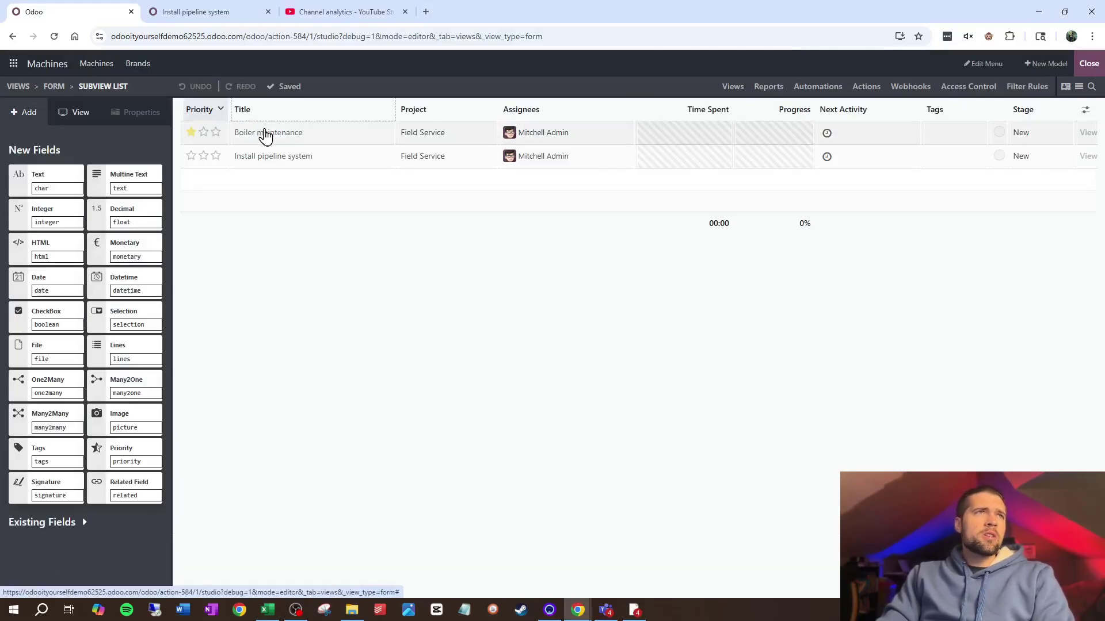
pyautogui.click(429, 109)
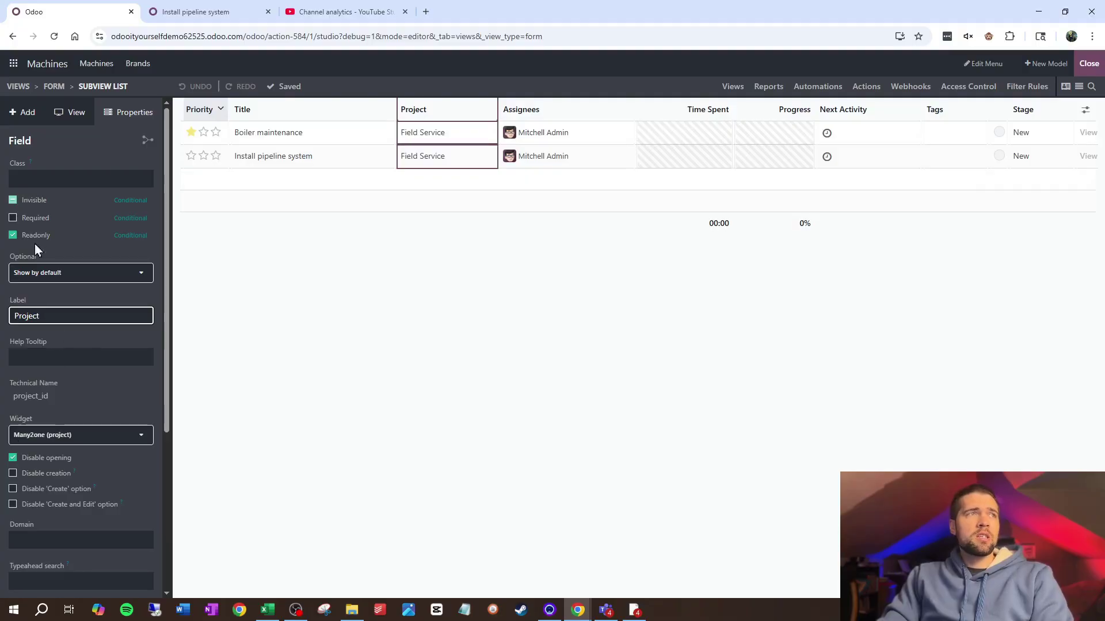
pyautogui.click(11, 200)
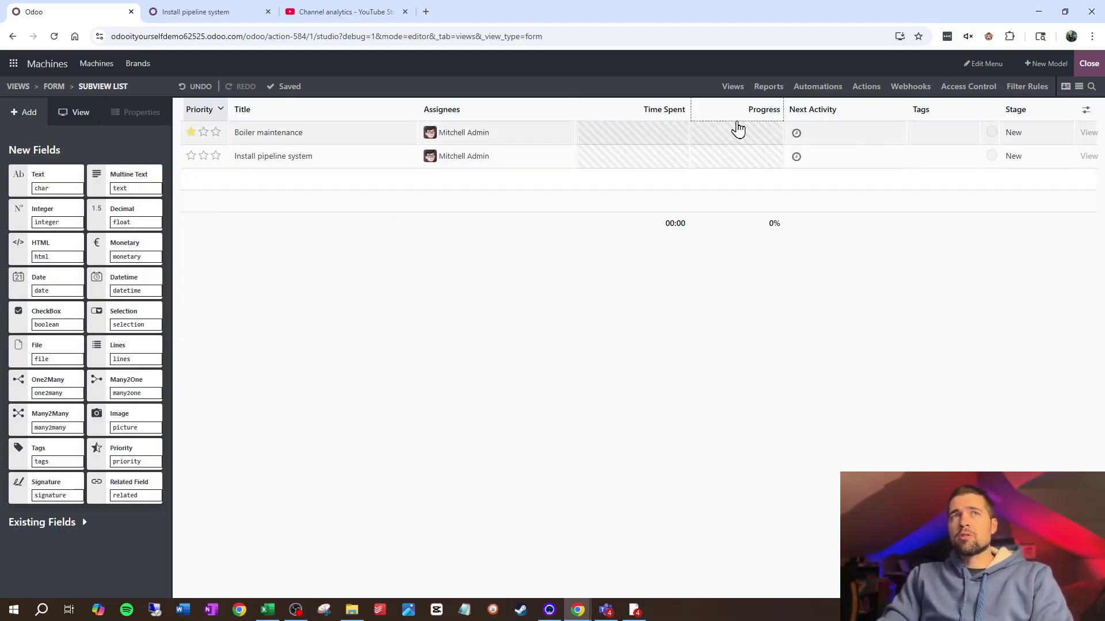
pyautogui.click(806, 118)
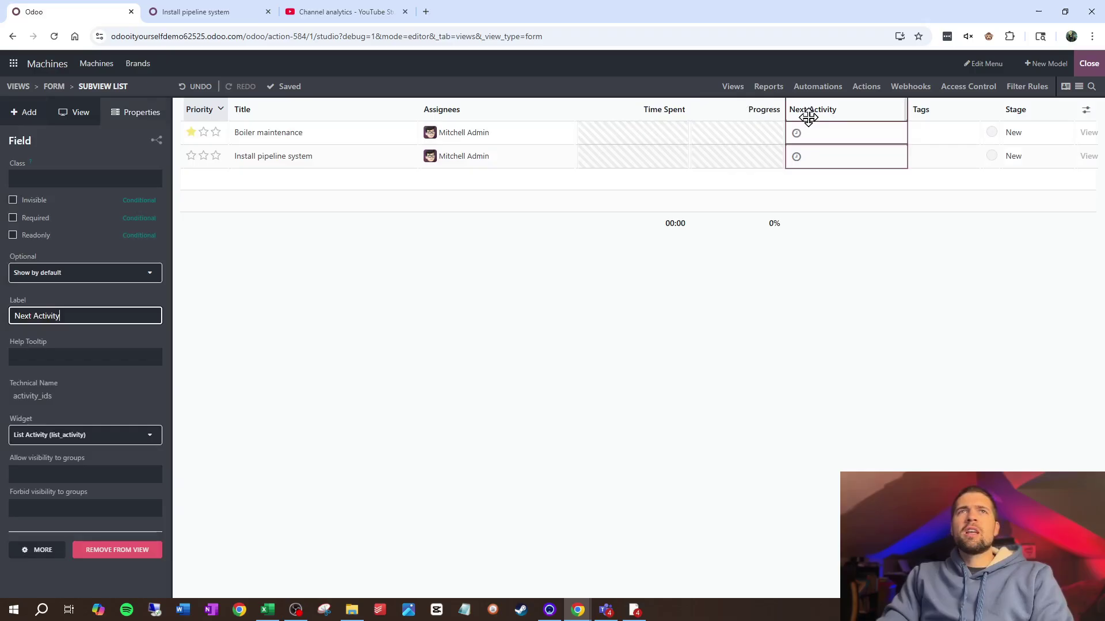
pyautogui.click(12, 200)
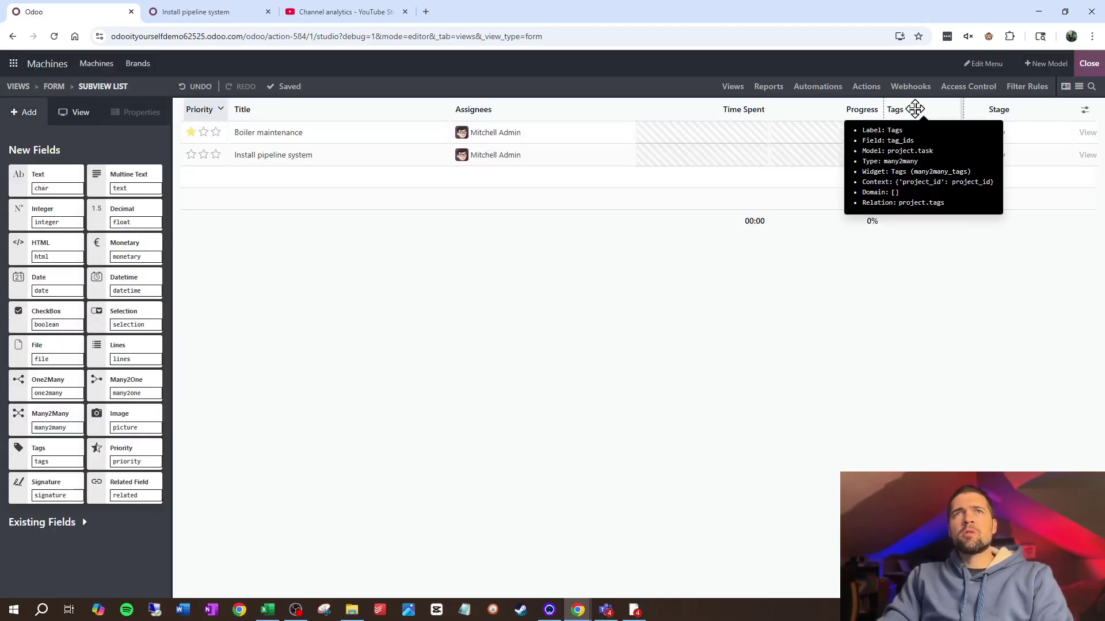
# - Add the existing Start date field between Priority and Title in the tickets list, and close Studio
pyautogui.click(914, 108)
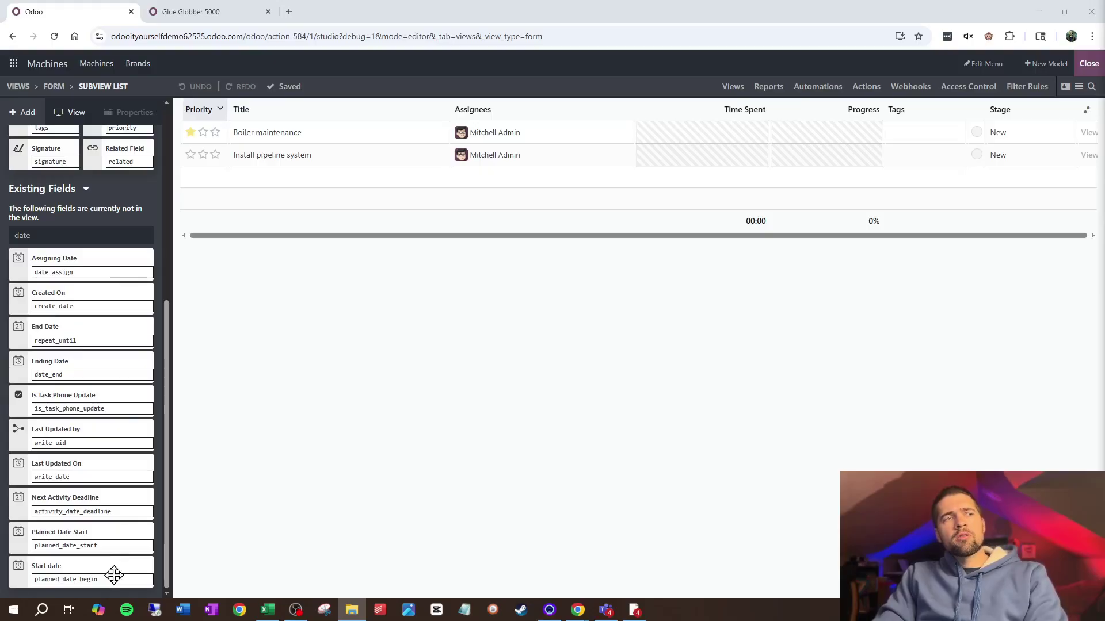
pyautogui.moveTo(114, 576); pyautogui.dragTo(228, 119)
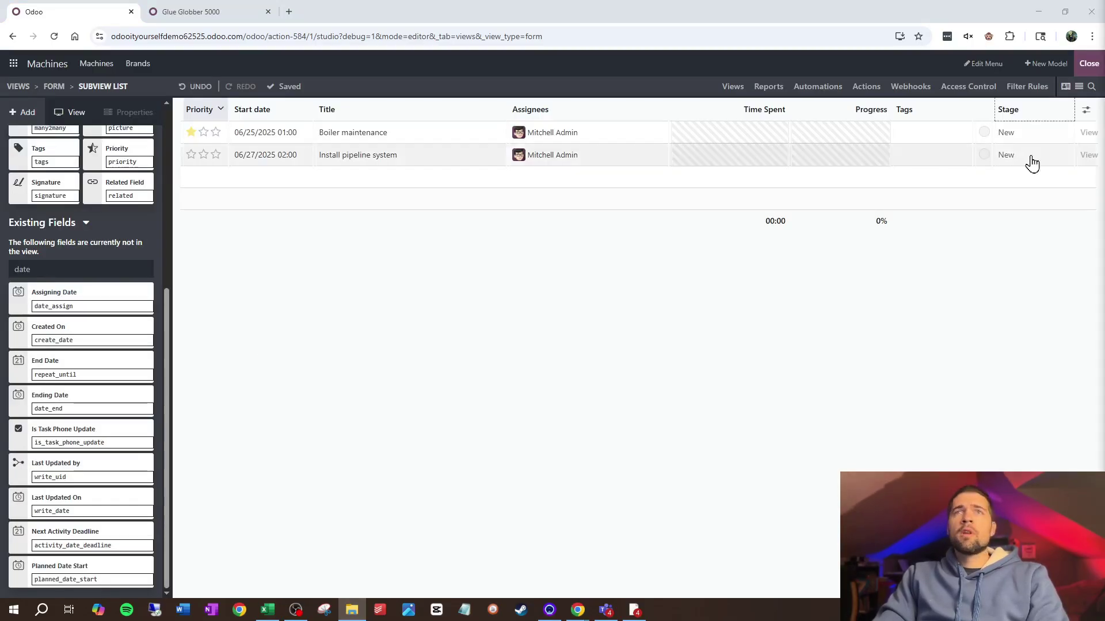
pyautogui.click(1082, 68)
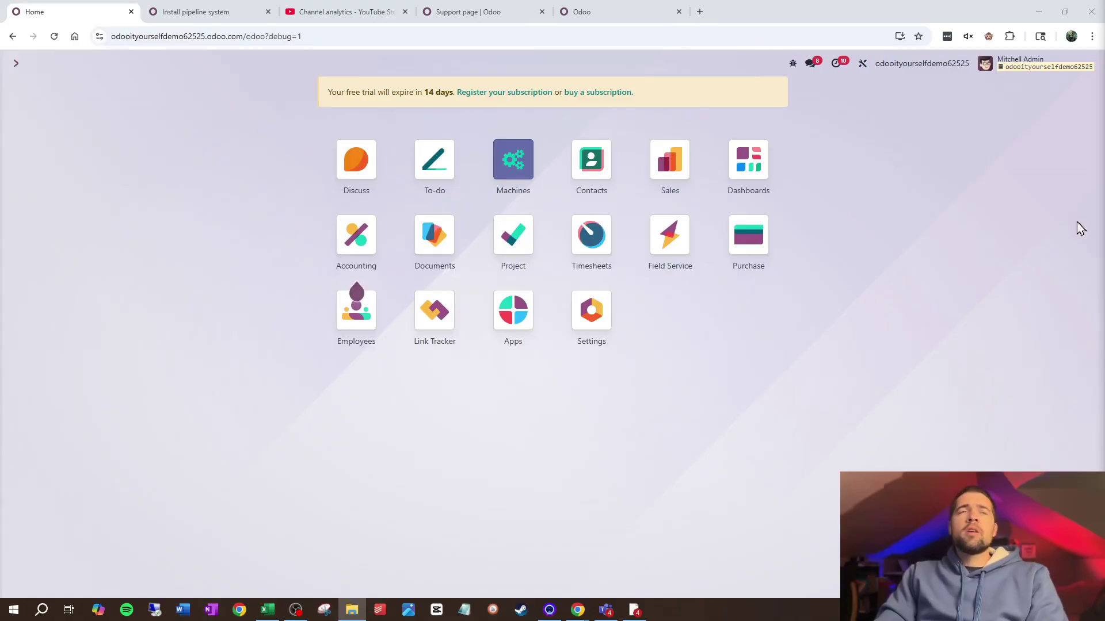
# - Open the Contacts app, and in the other browser tab open the Glue Globber 5000 machine record to check its customer
pyautogui.click(595, 194)
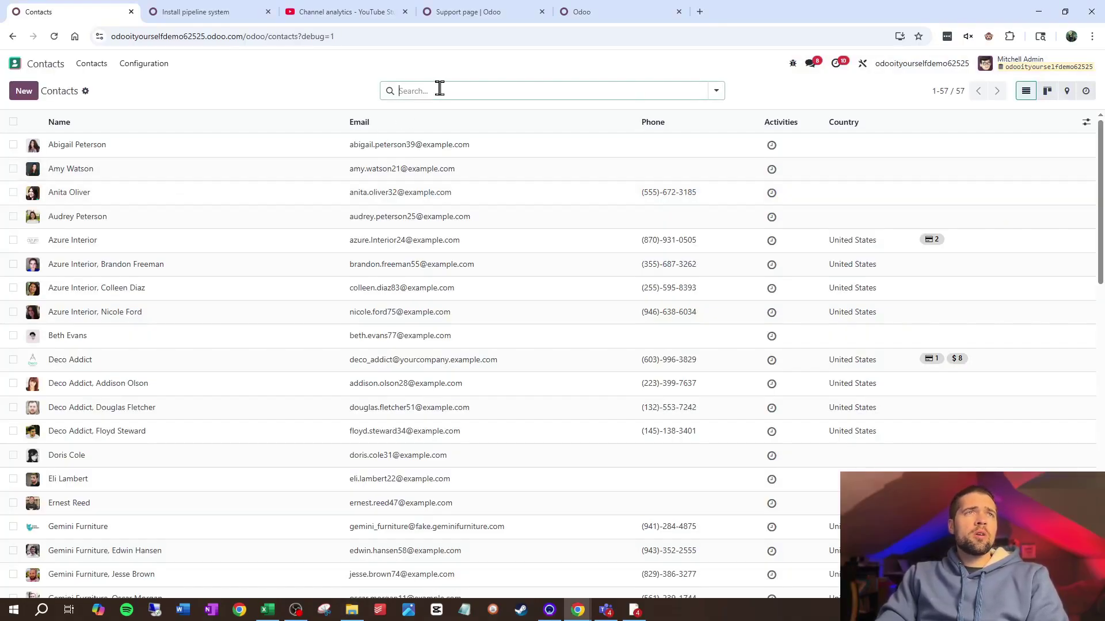
pyautogui.click(181, 12)
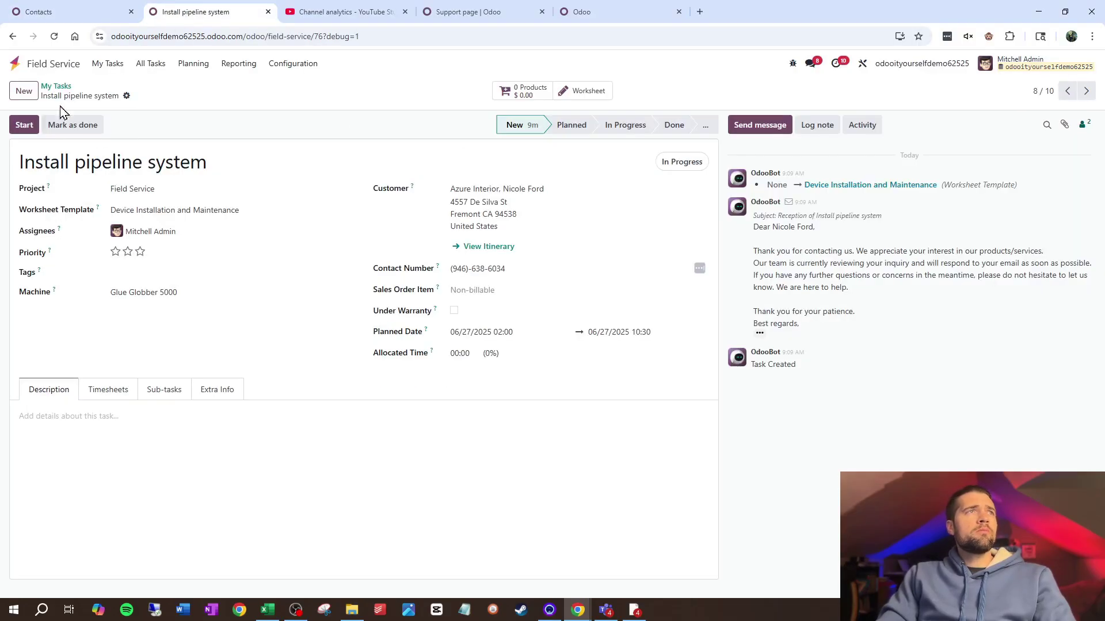
pyautogui.click(55, 65)
pyautogui.click(541, 176)
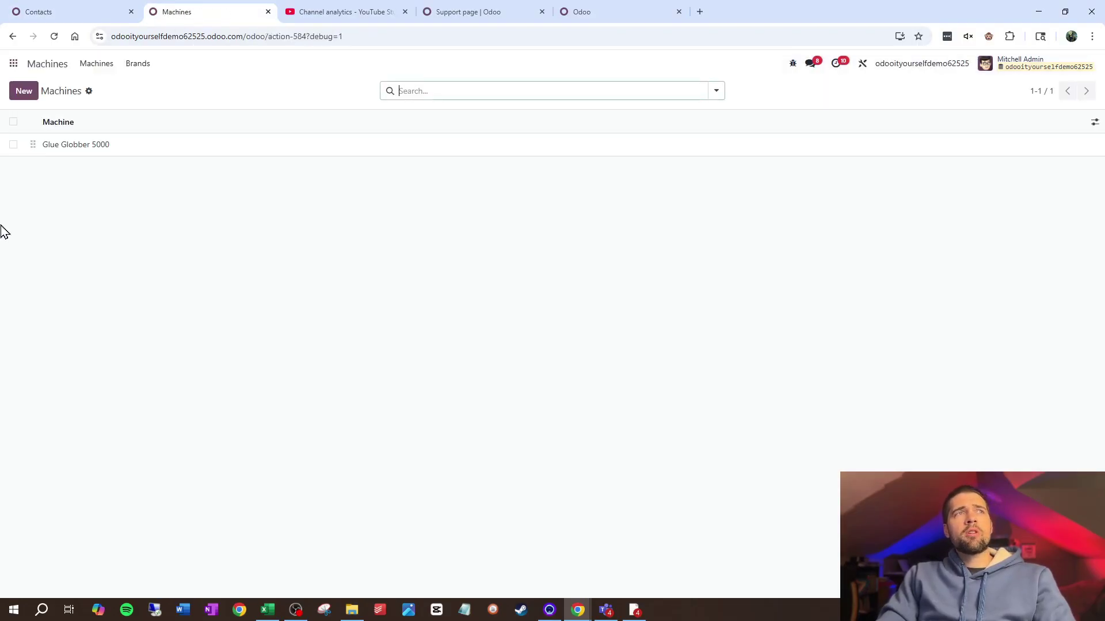
pyautogui.click(97, 145)
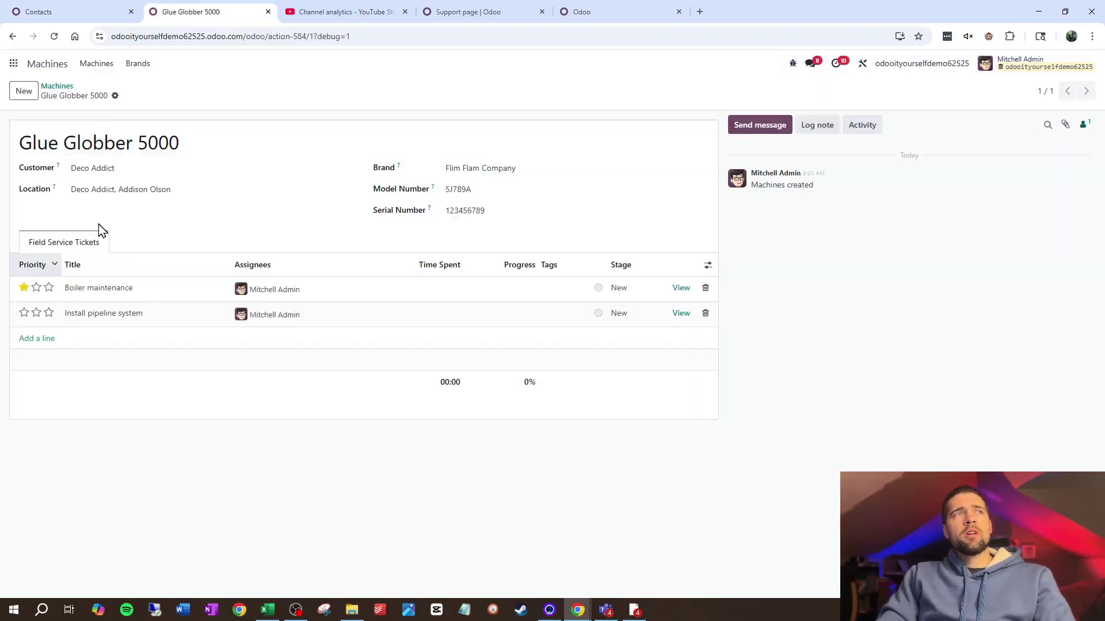
# - Search the contacts by name for deco and open the Deco Addict company record
pyautogui.click(67, 20)
pyautogui.write('decod')
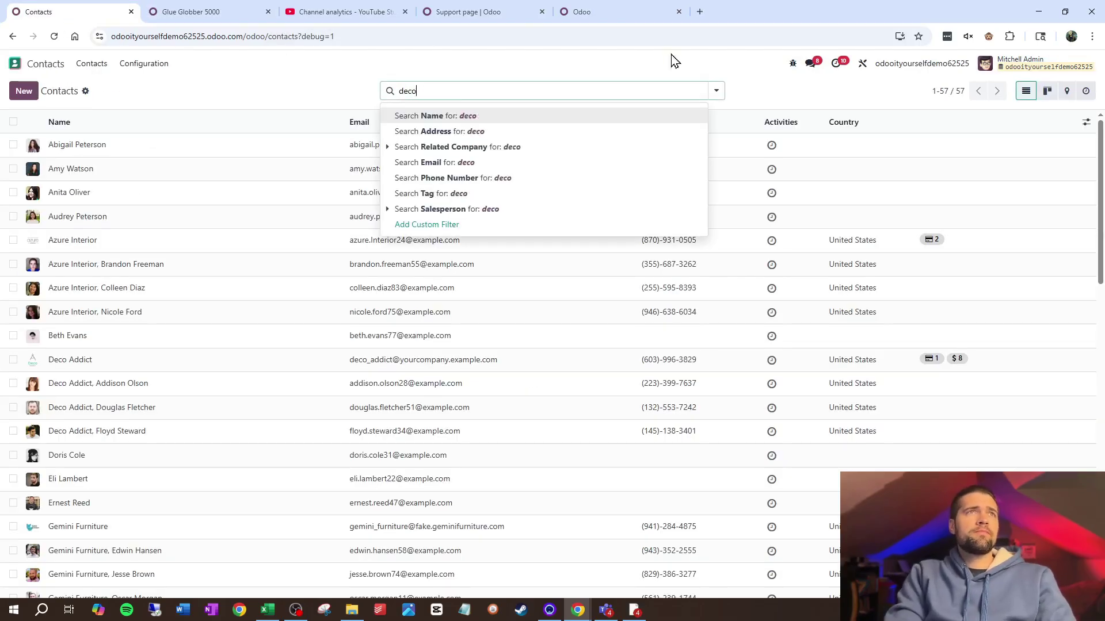
pyautogui.press('Return')
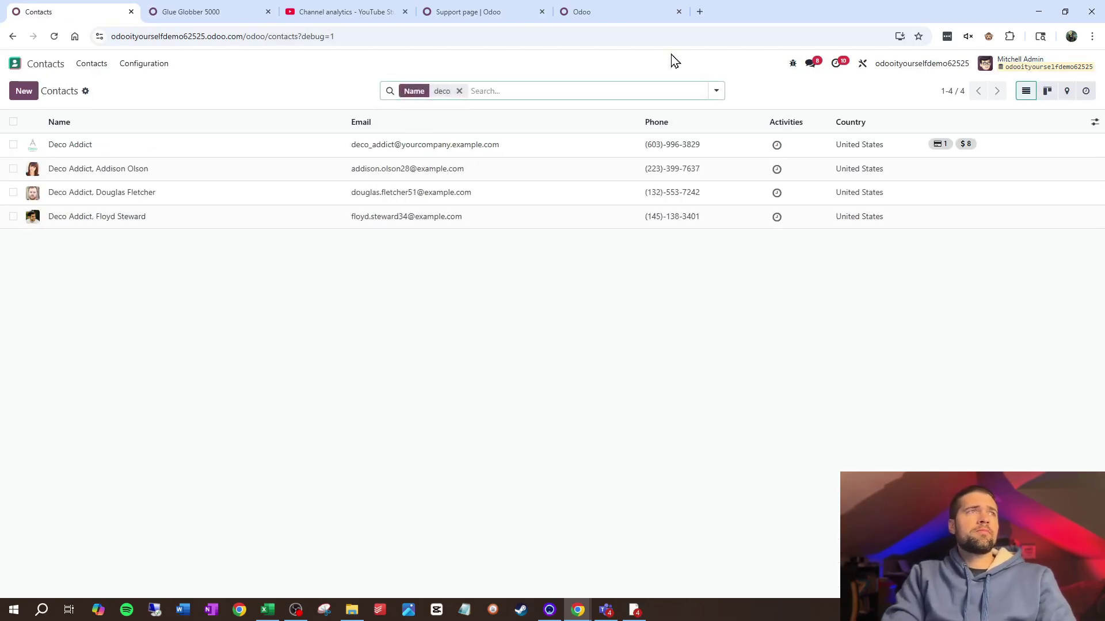
pyautogui.click(307, 154)
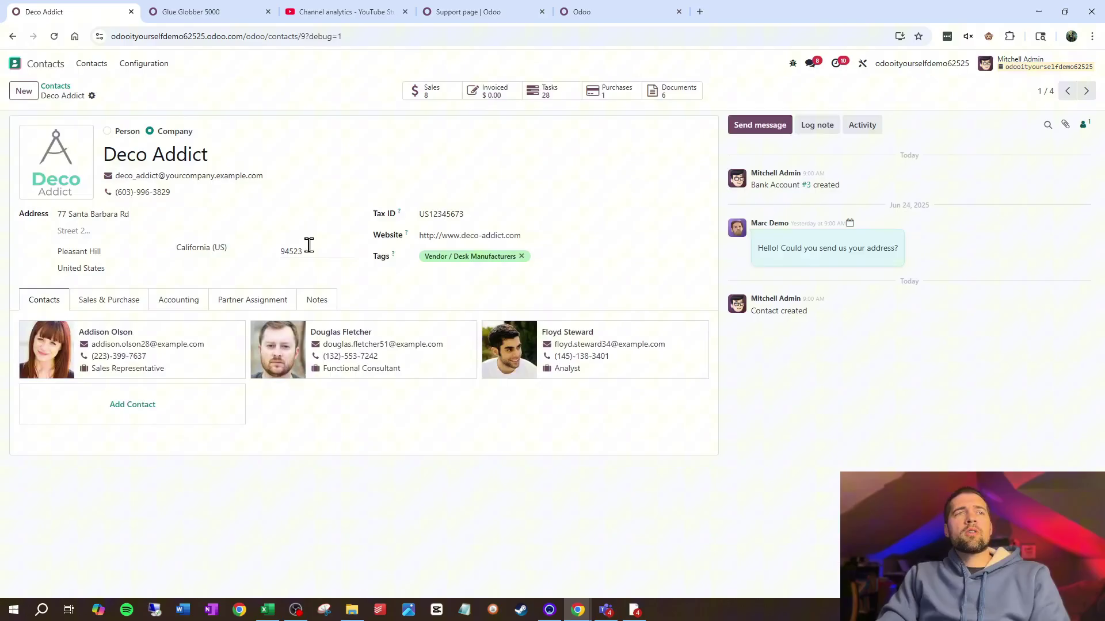
# - Open Studio on the Deco Addict contact form and add a notebook page labelled Machines after Notes
pyautogui.click(865, 64)
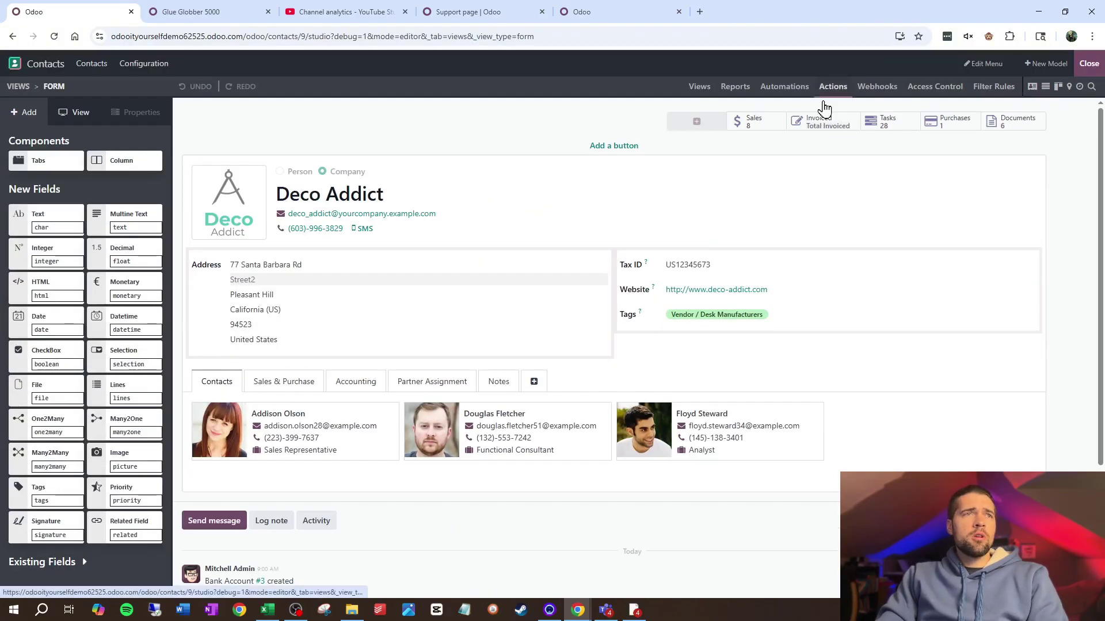
pyautogui.click(534, 382)
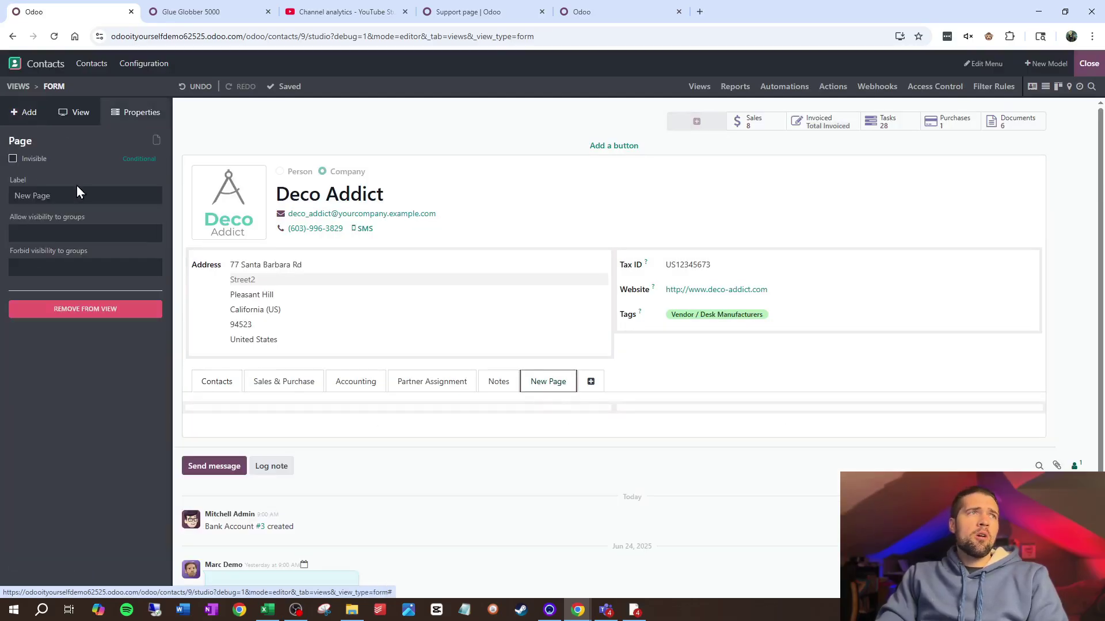
pyautogui.tripleClick(77, 196)
pyautogui.write('Mach')
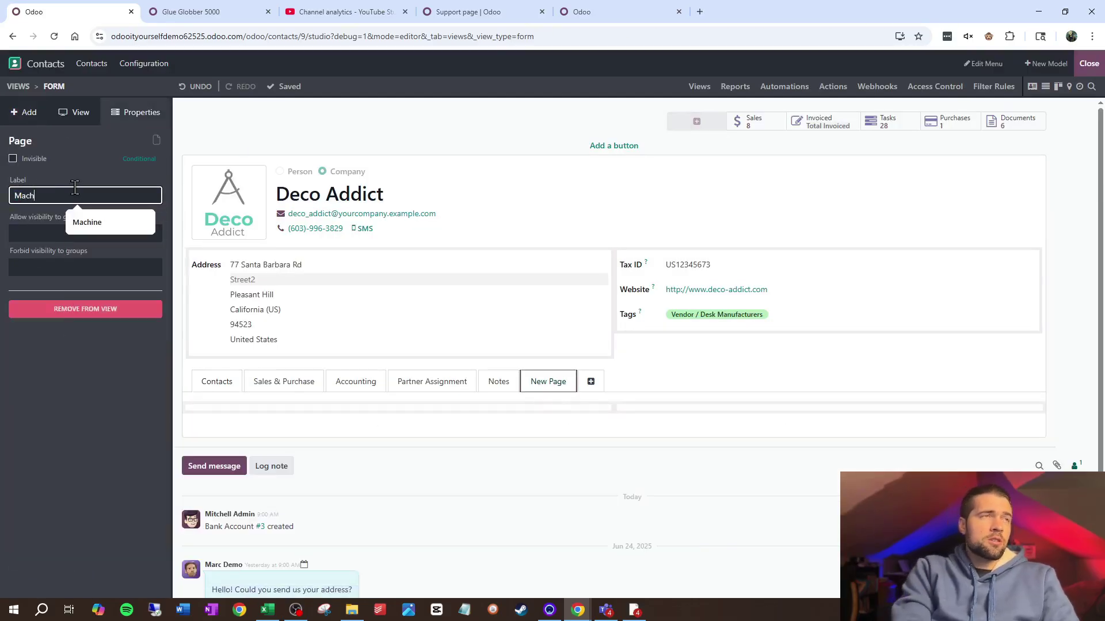
pyautogui.write('ines')
pyautogui.press('Return')
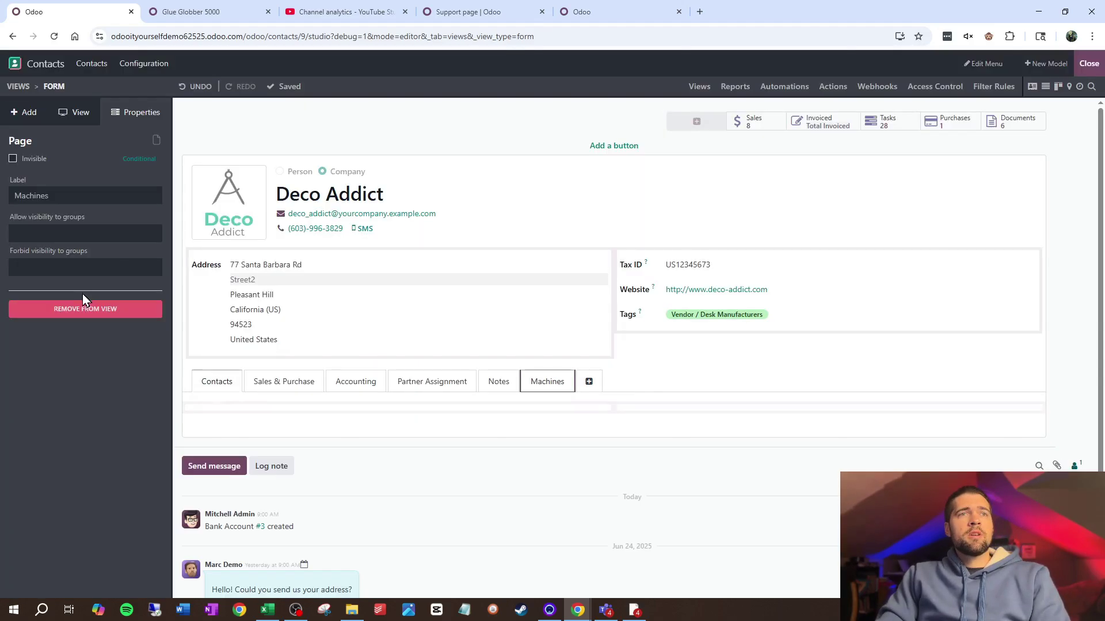
# - Add a One2Many field to the Machines page and open the full list of reciprocal ManyToOne fields
pyautogui.click(23, 113)
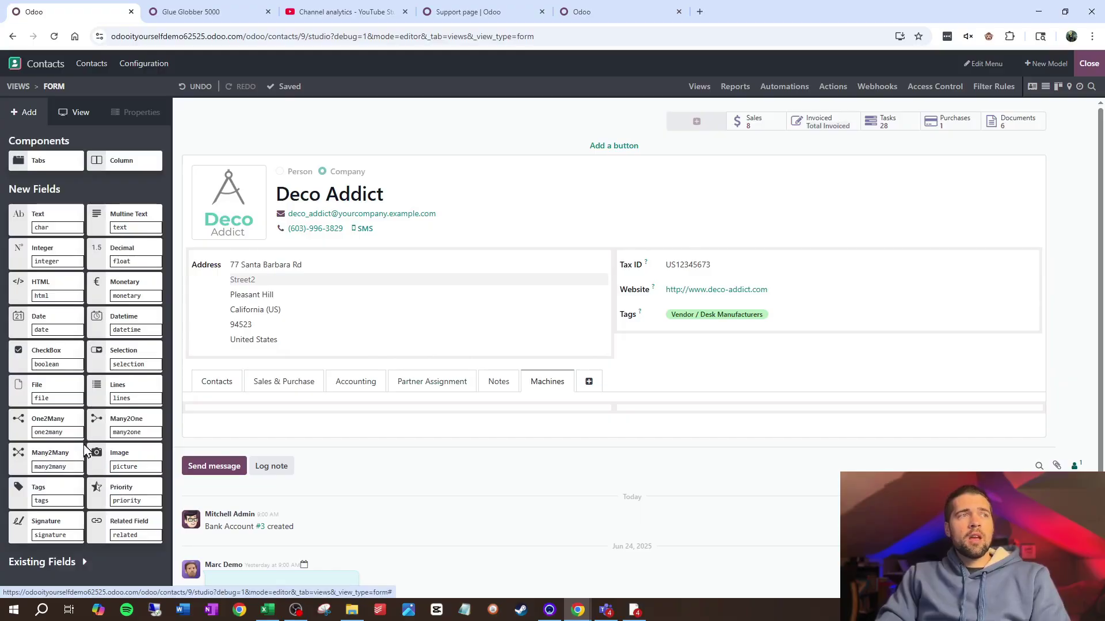
pyautogui.moveTo(69, 426); pyautogui.dragTo(341, 413)
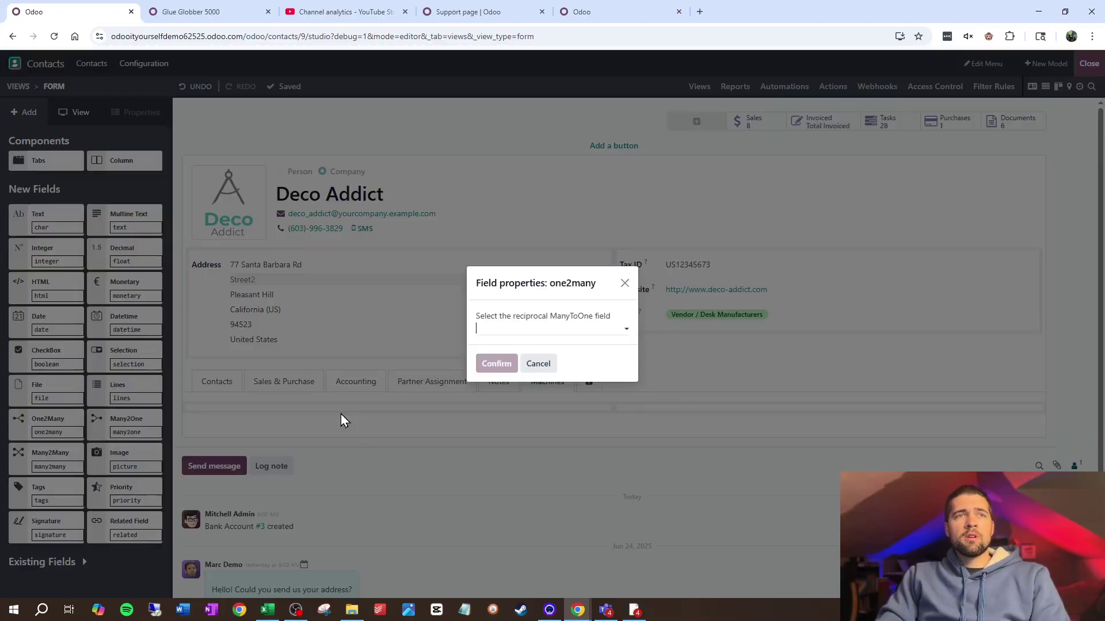
pyautogui.click(532, 327)
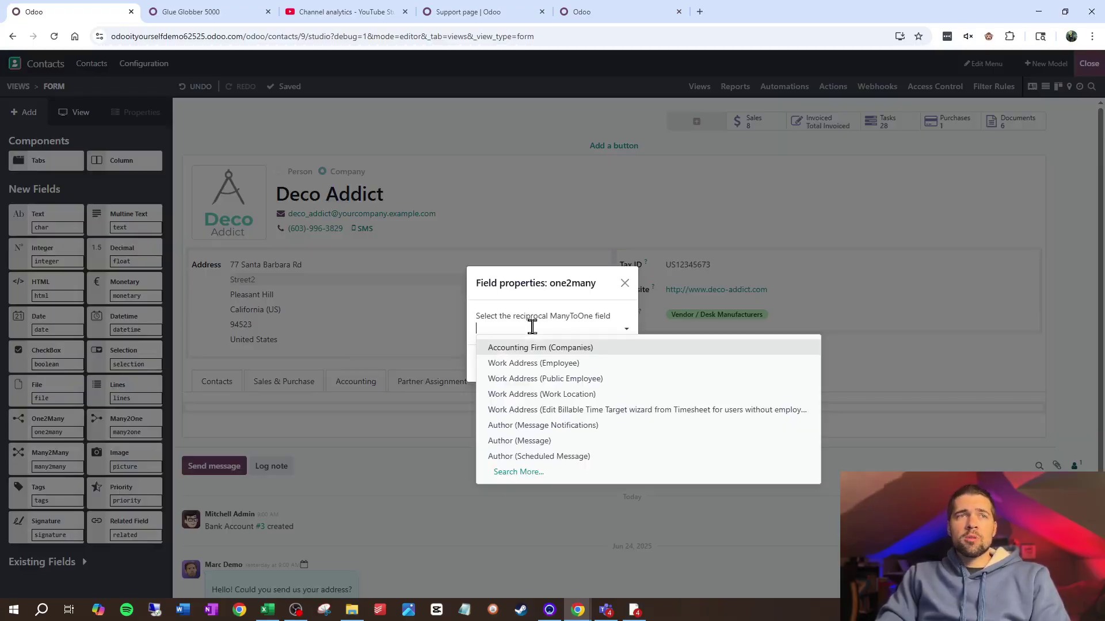
pyautogui.click(512, 473)
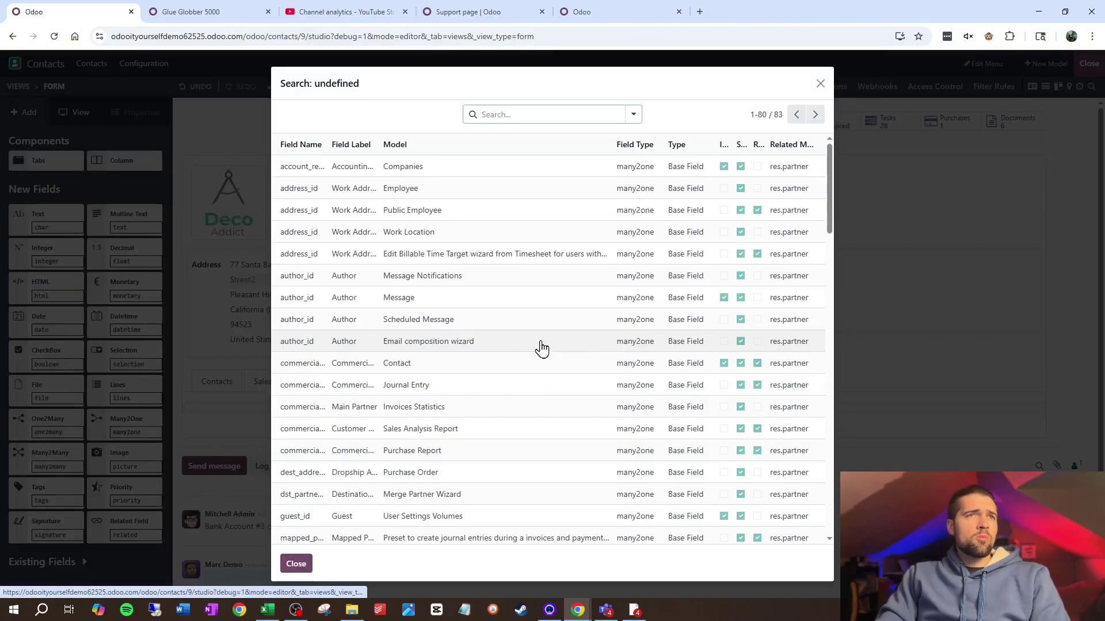
pyautogui.click(549, 113)
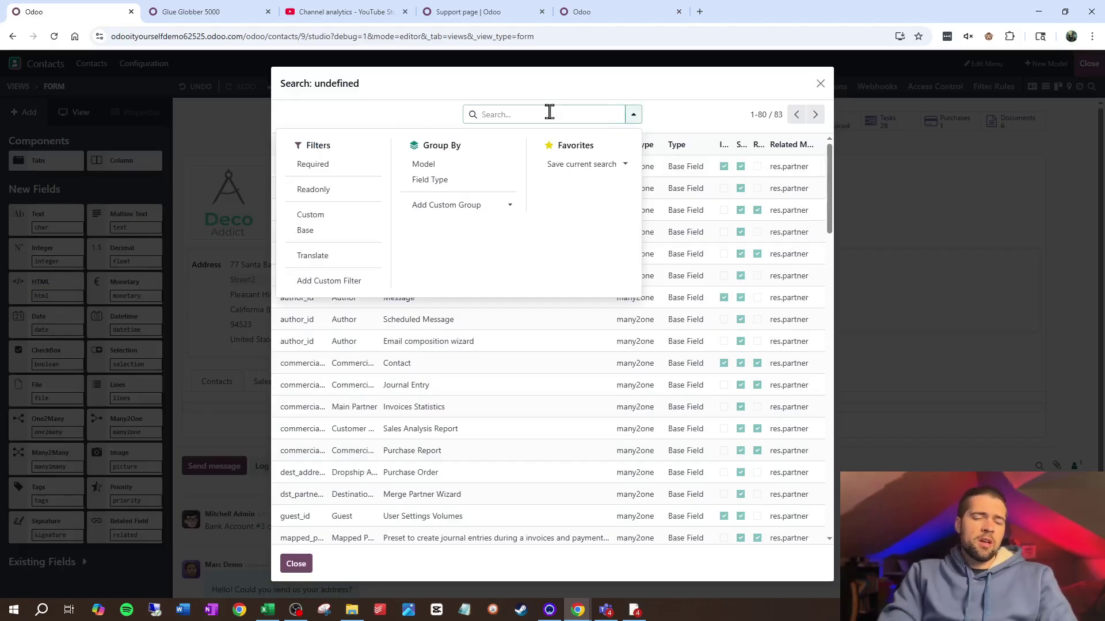
pyautogui.write('ma')
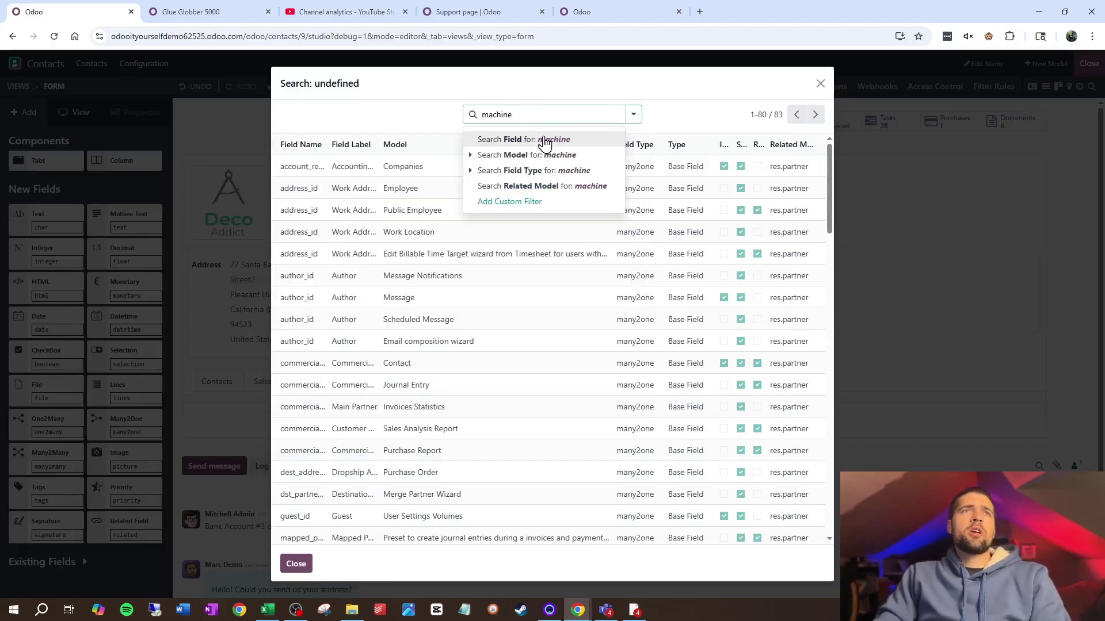
pyautogui.write('chine')
pyautogui.click(543, 141)
# - Filter the reciprocal fields by model for machine and widen the Field Name column to read the full names
pyautogui.click(535, 114)
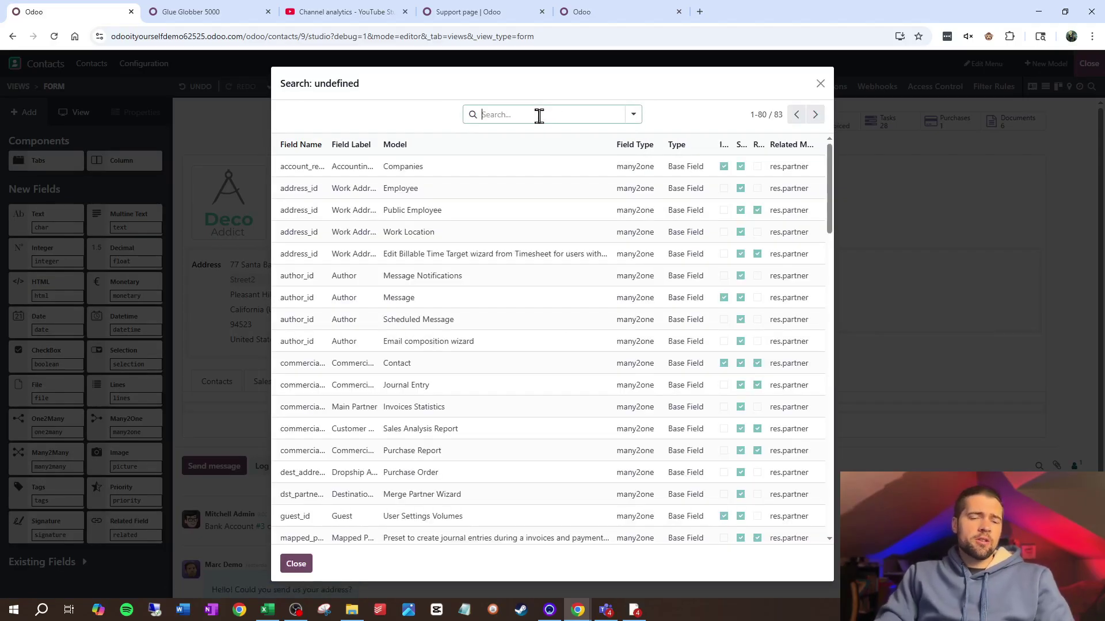
pyautogui.write('machine')
pyautogui.click(554, 155)
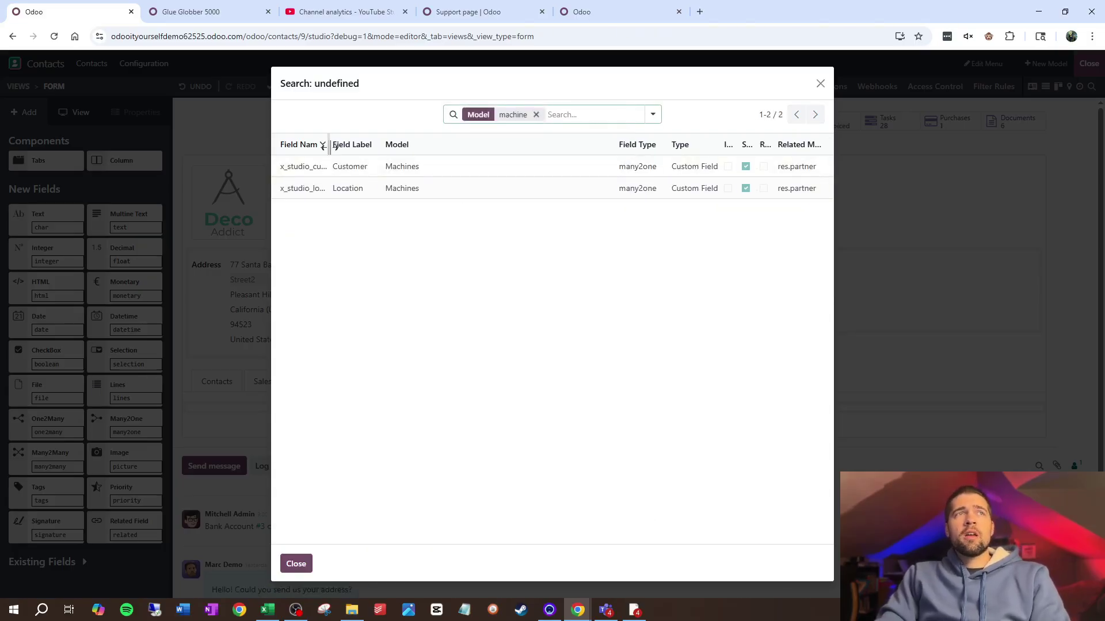
pyautogui.moveTo(328, 144); pyautogui.dragTo(397, 144)
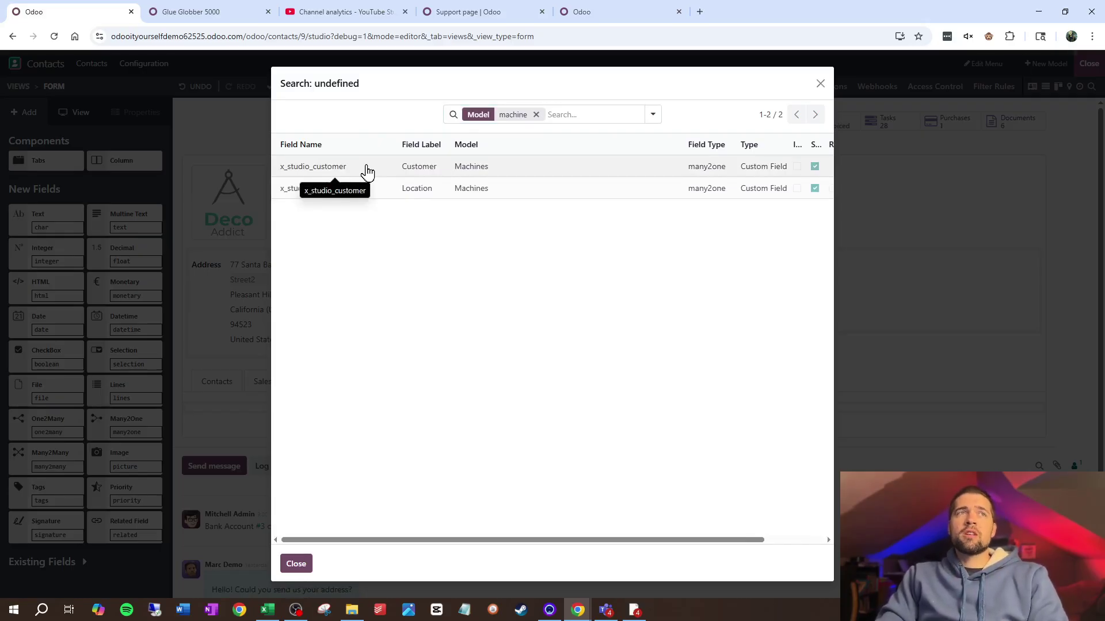
# - Link the new One2Many field to x_studio_customer on the Machines model and label the field Machines
pyautogui.click(367, 169)
pyautogui.click(496, 368)
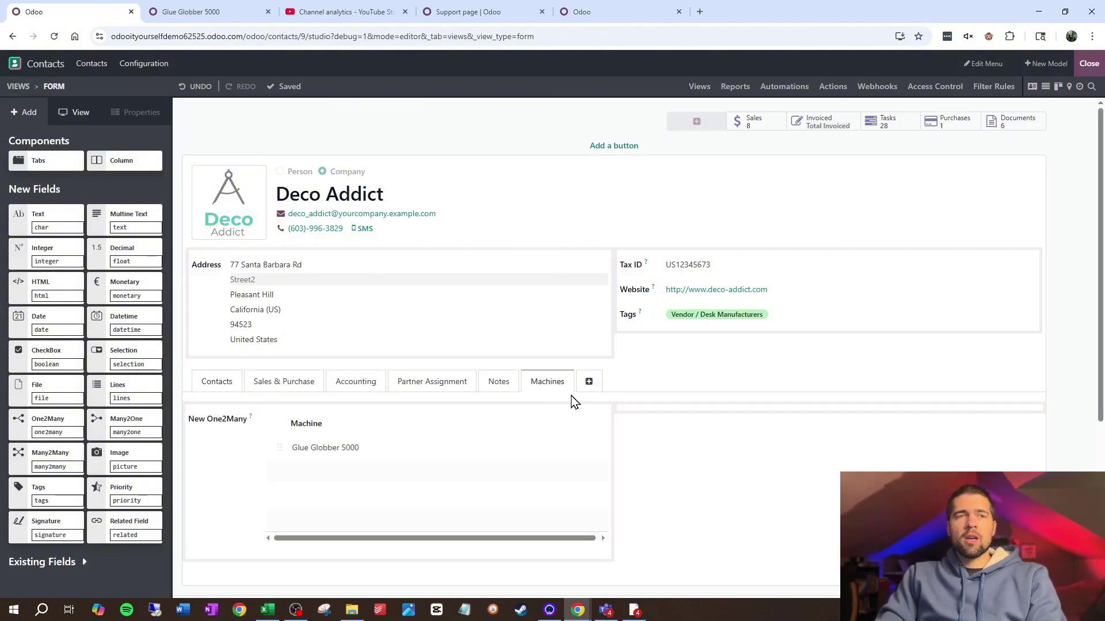
pyautogui.click(219, 426)
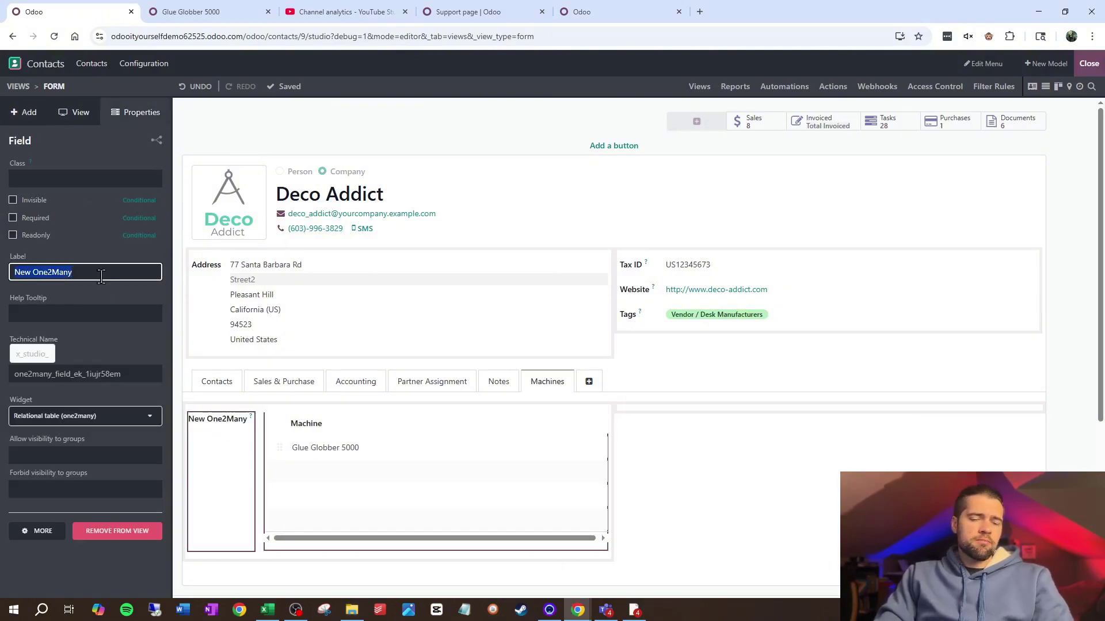
pyautogui.write('Machines')
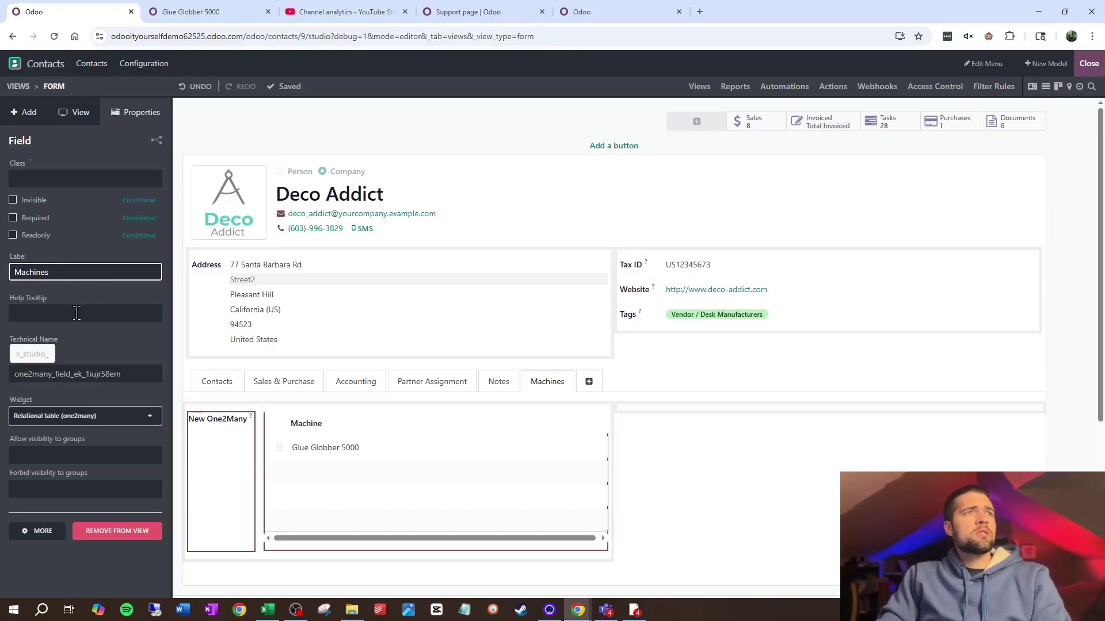
pyautogui.click(77, 312)
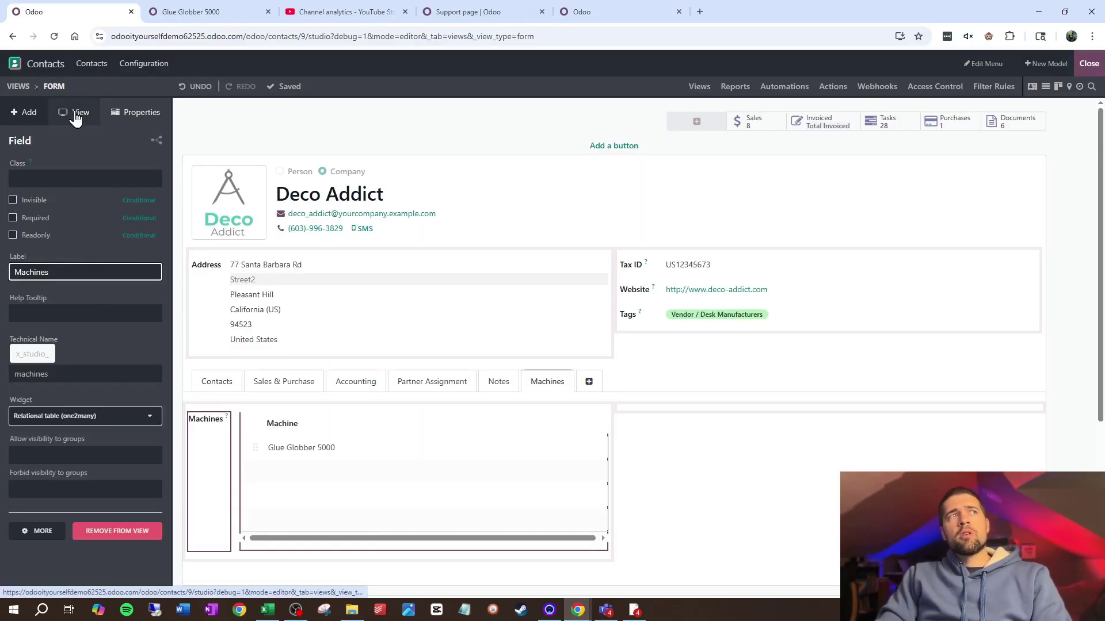
# - In the contact form's XML, remove the group tags around the x_studio_machines field and save the view
pyautogui.click(77, 115)
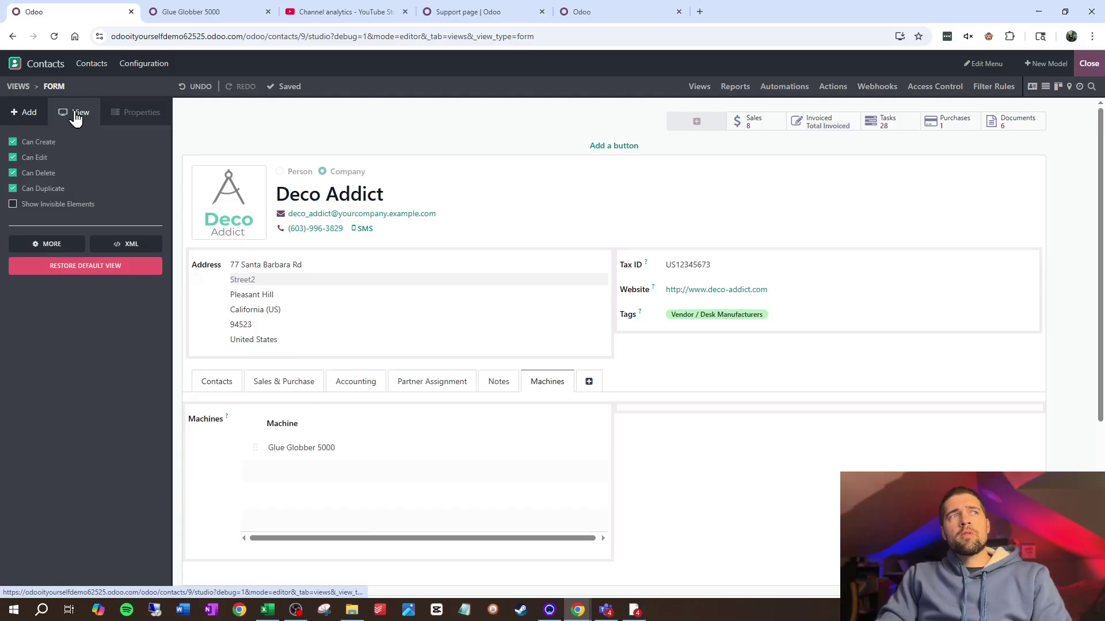
pyautogui.click(105, 246)
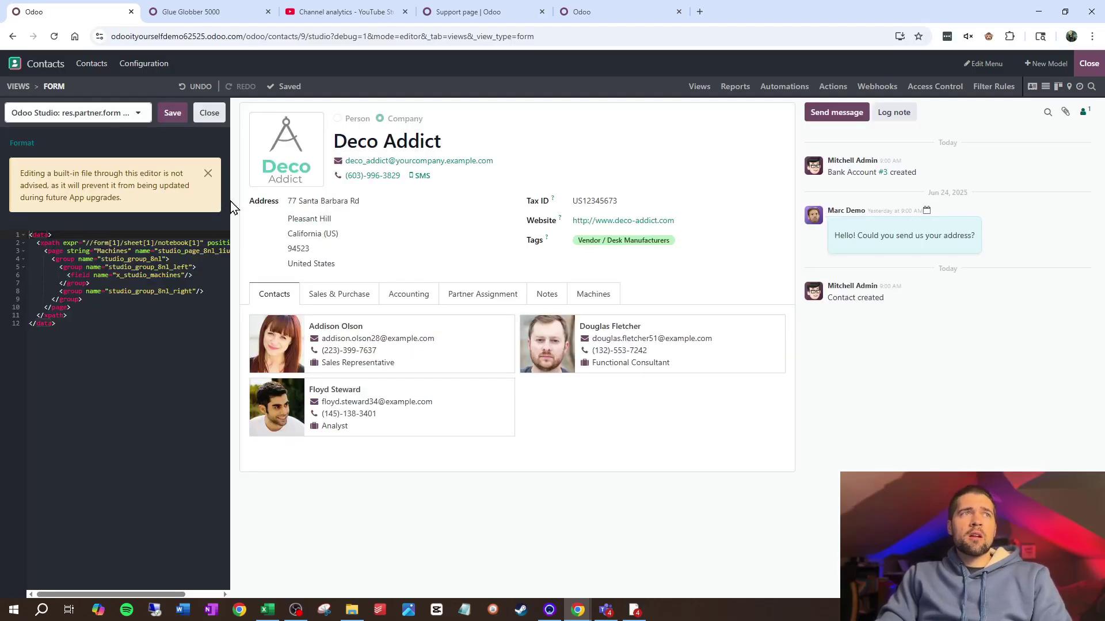
pyautogui.moveTo(230, 202); pyautogui.dragTo(424, 214)
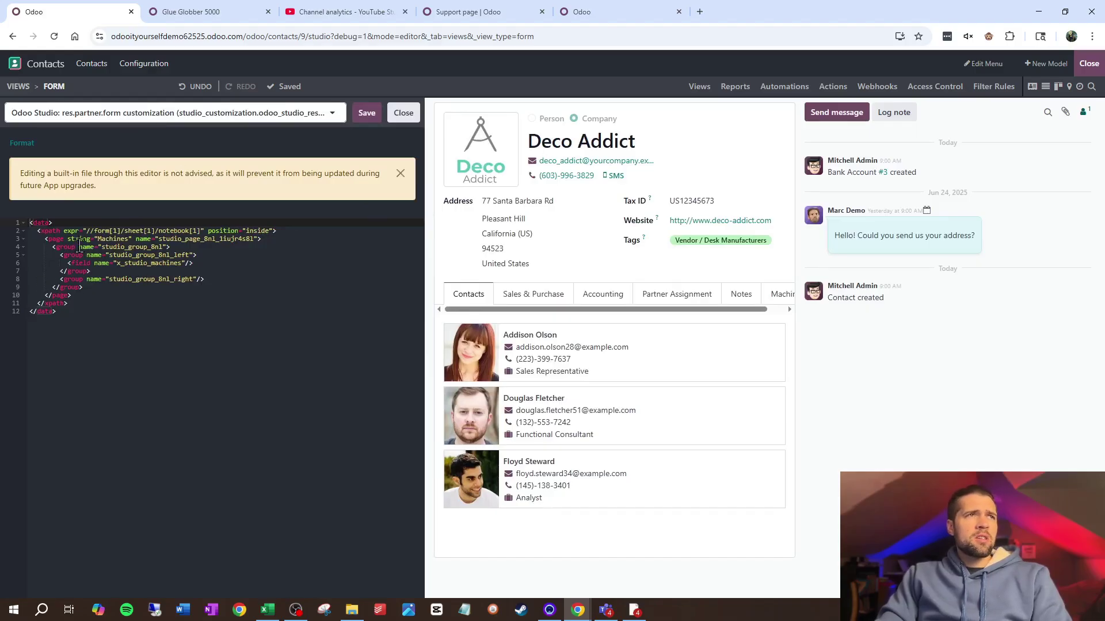
pyautogui.moveTo(51, 247); pyautogui.dragTo(191, 260)
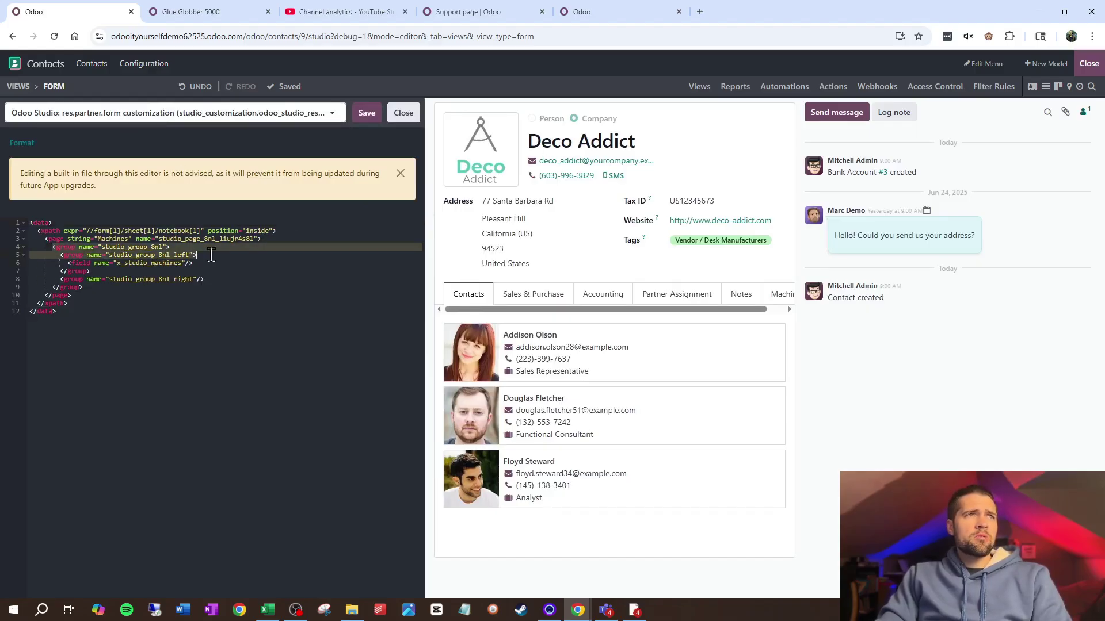
pyautogui.press('BackSpace')
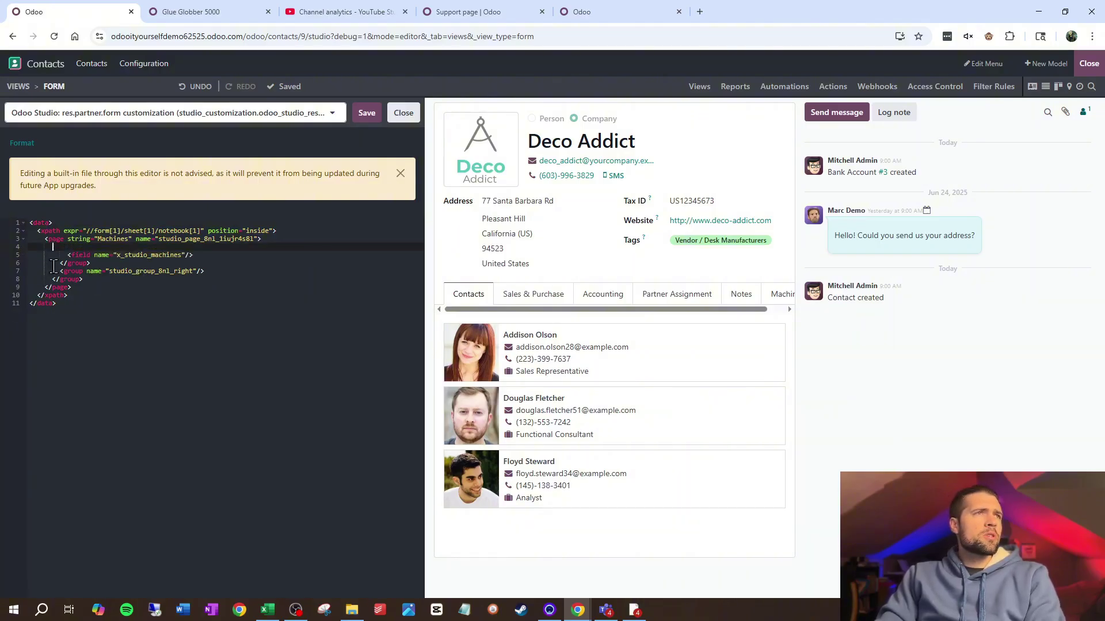
pyautogui.moveTo(60, 263); pyautogui.dragTo(83, 280)
pyautogui.press('BackSpace')
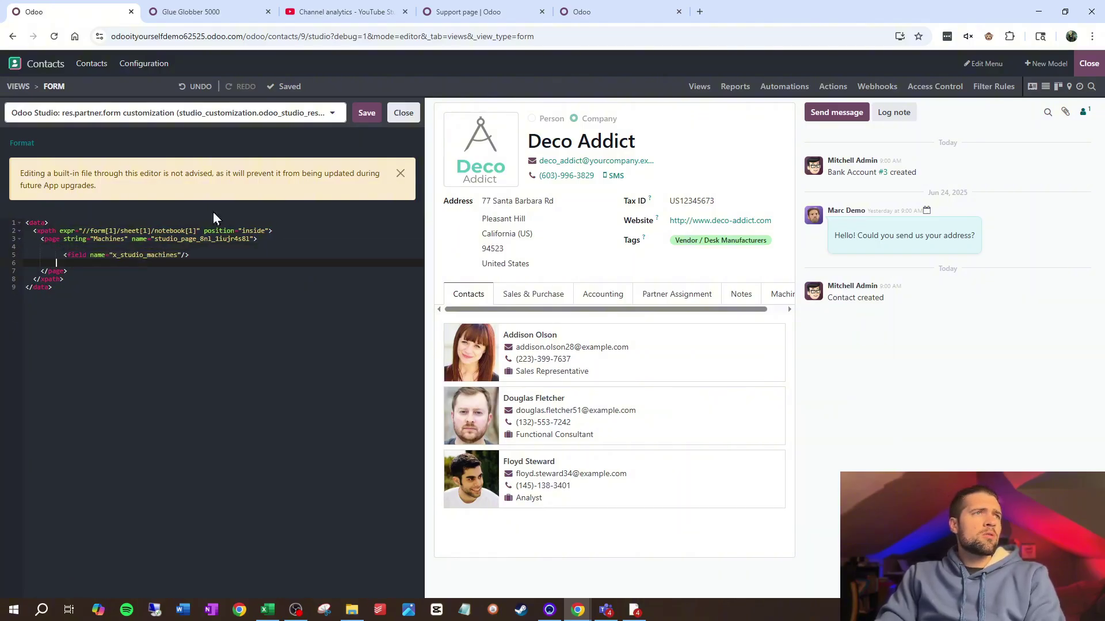
pyautogui.click(367, 112)
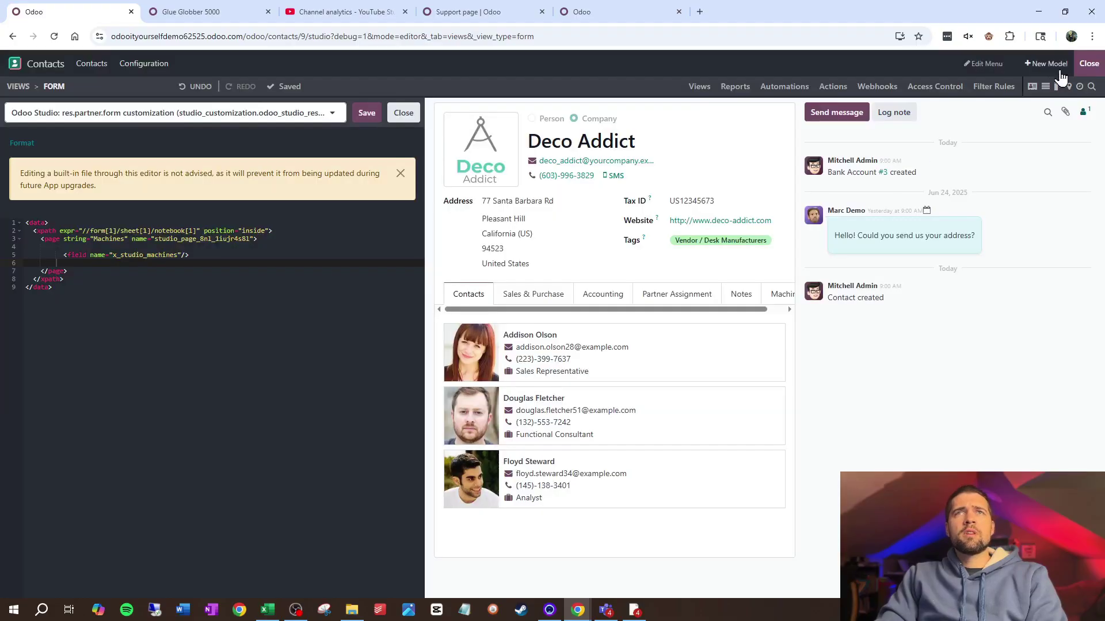
# - Leave Studio and check the contact's Machines page, including the form for adding a machine, without creating a record
pyautogui.click(1086, 68)
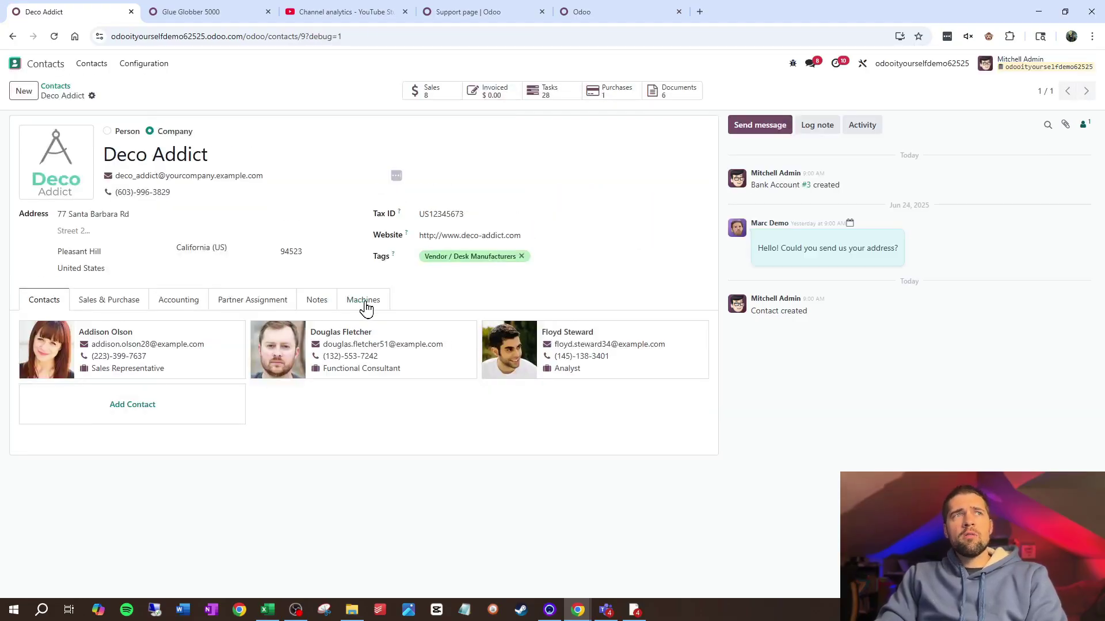
pyautogui.click(364, 301)
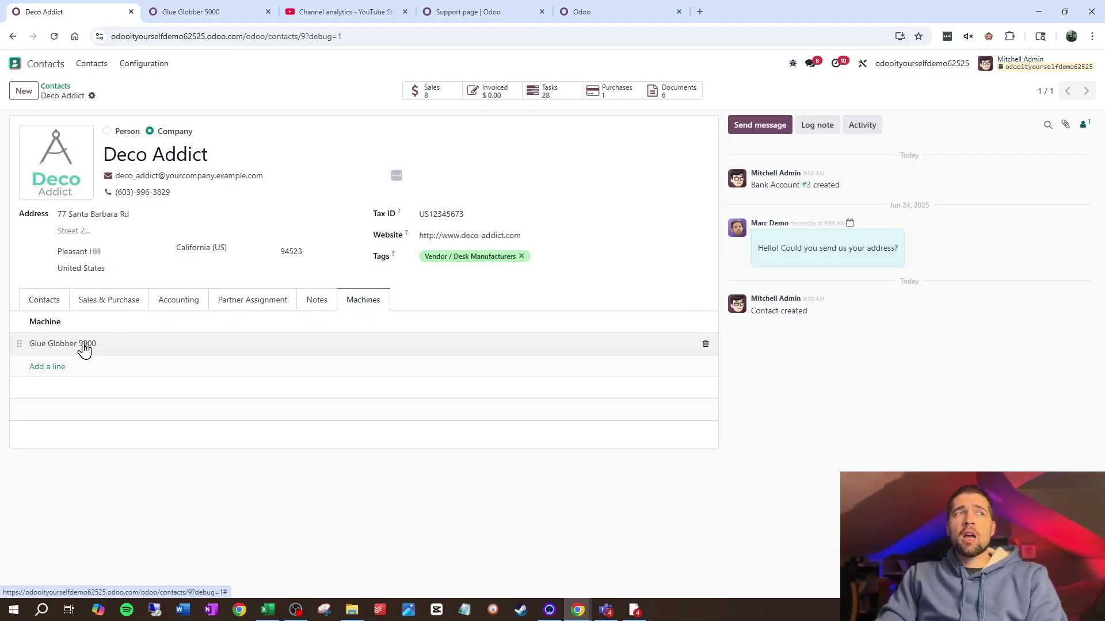
pyautogui.click(64, 373)
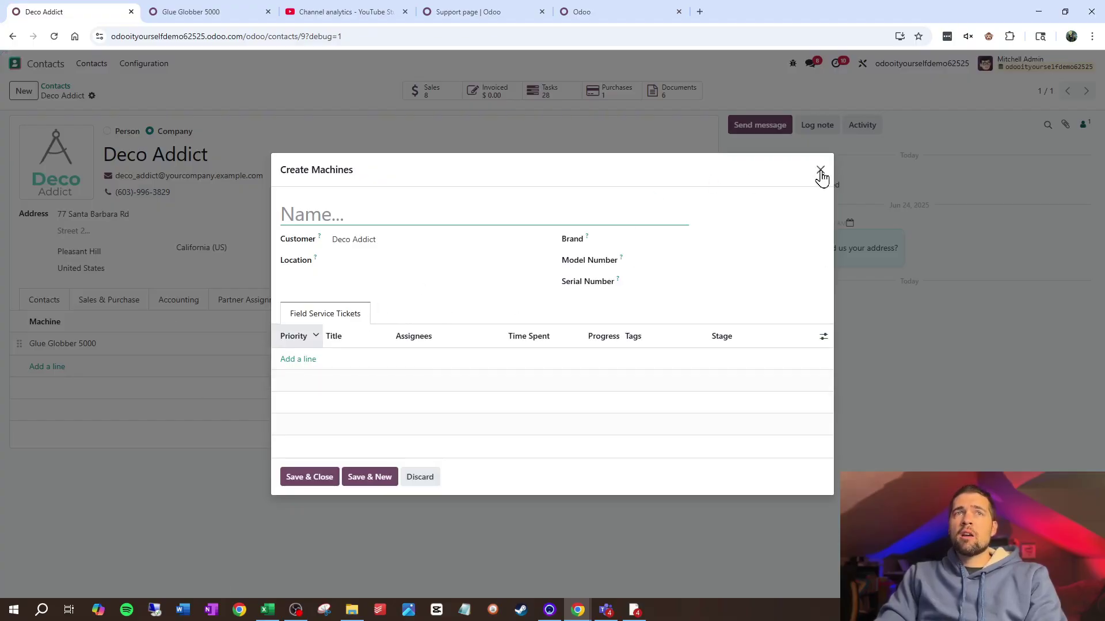
pyautogui.click(820, 171)
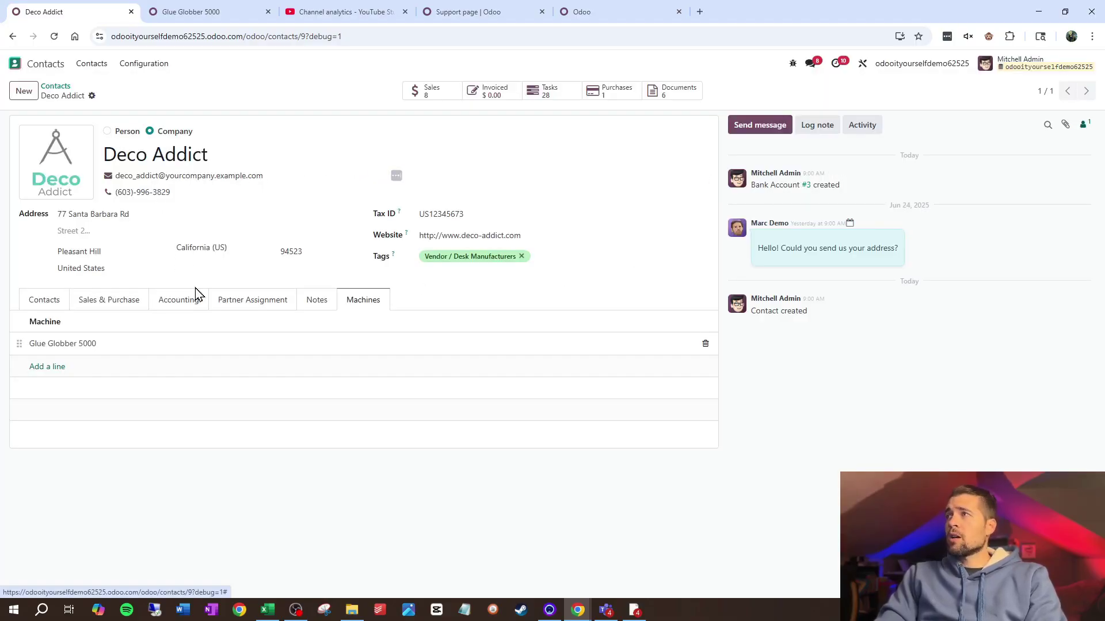
# - Reopen Studio on the contact form and add a notebook page labelled Machines at this Location after Machines
pyautogui.click(863, 66)
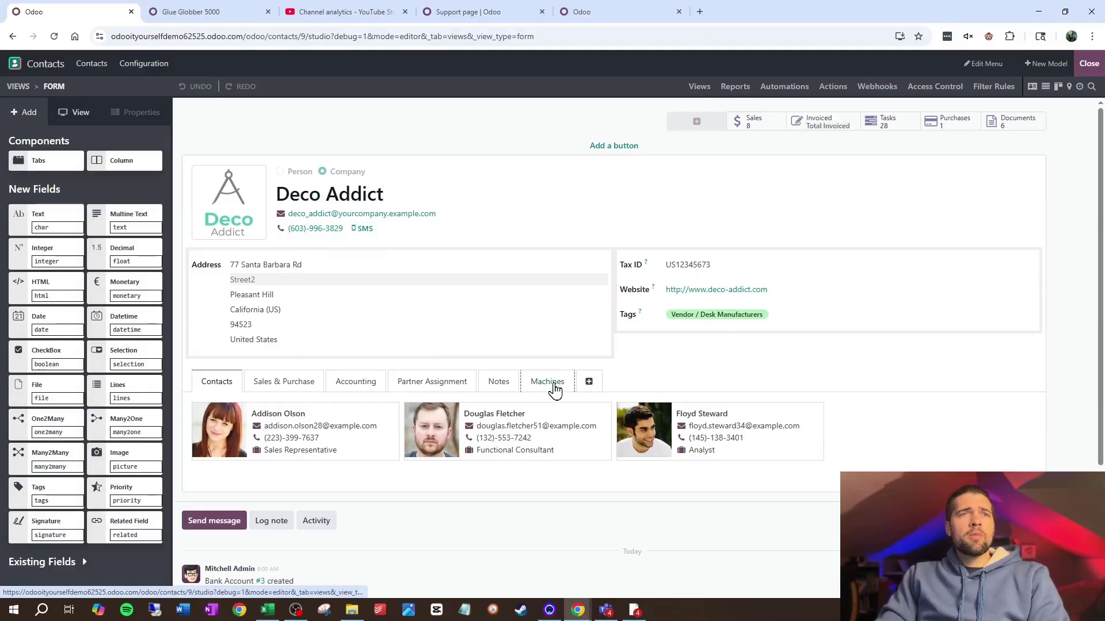
pyautogui.click(554, 390)
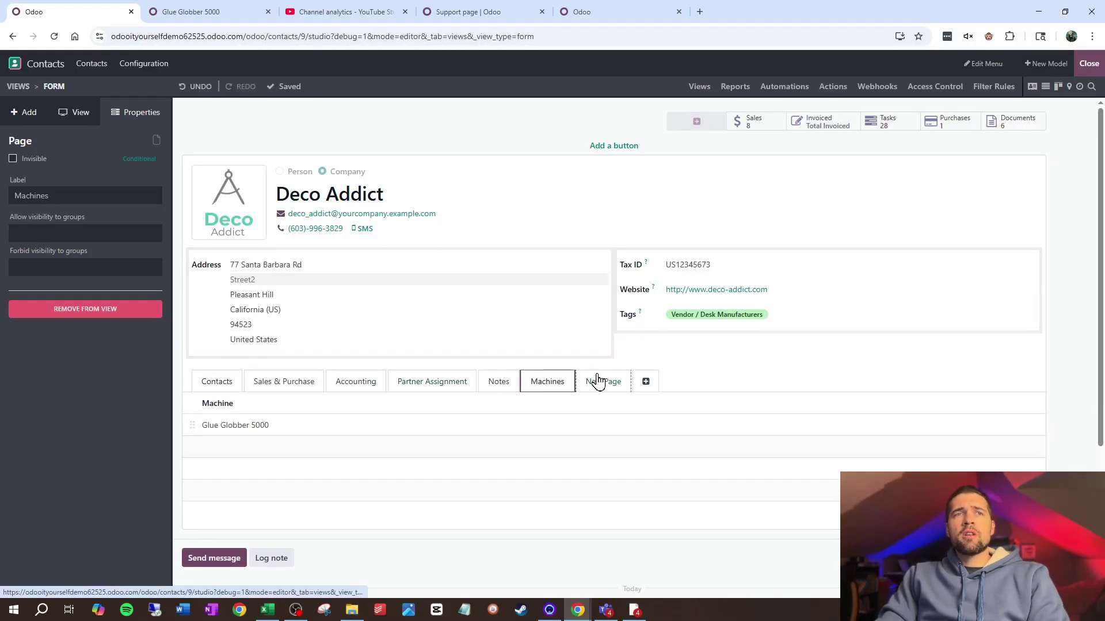
pyautogui.click(598, 381)
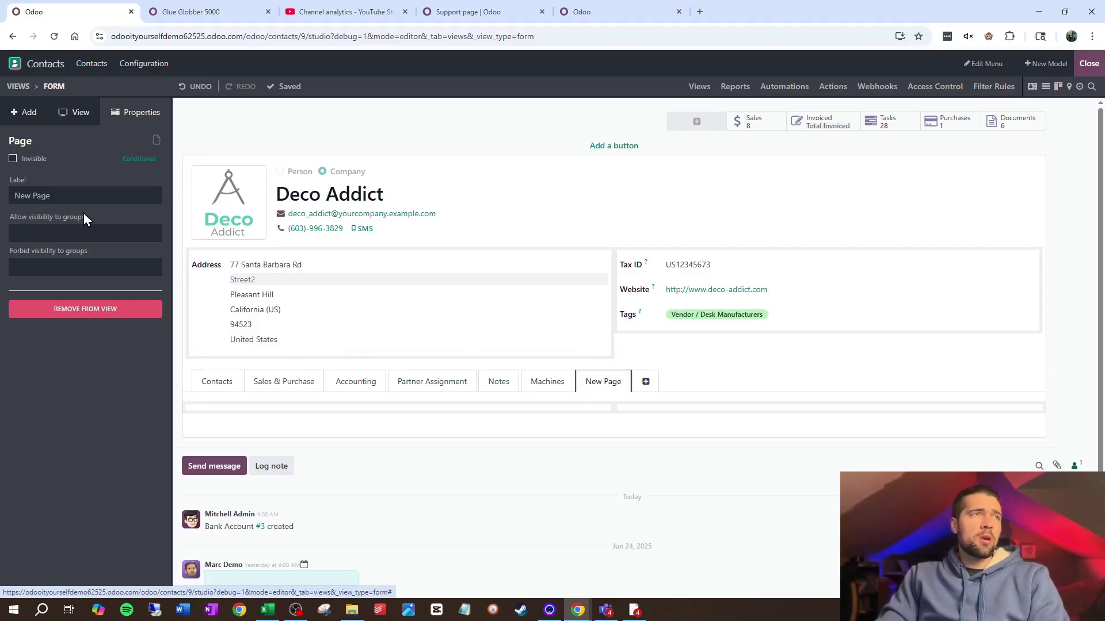
pyautogui.click(89, 195)
pyautogui.hotkey('ctrl', 'a')
pyautogui.write('Mach')
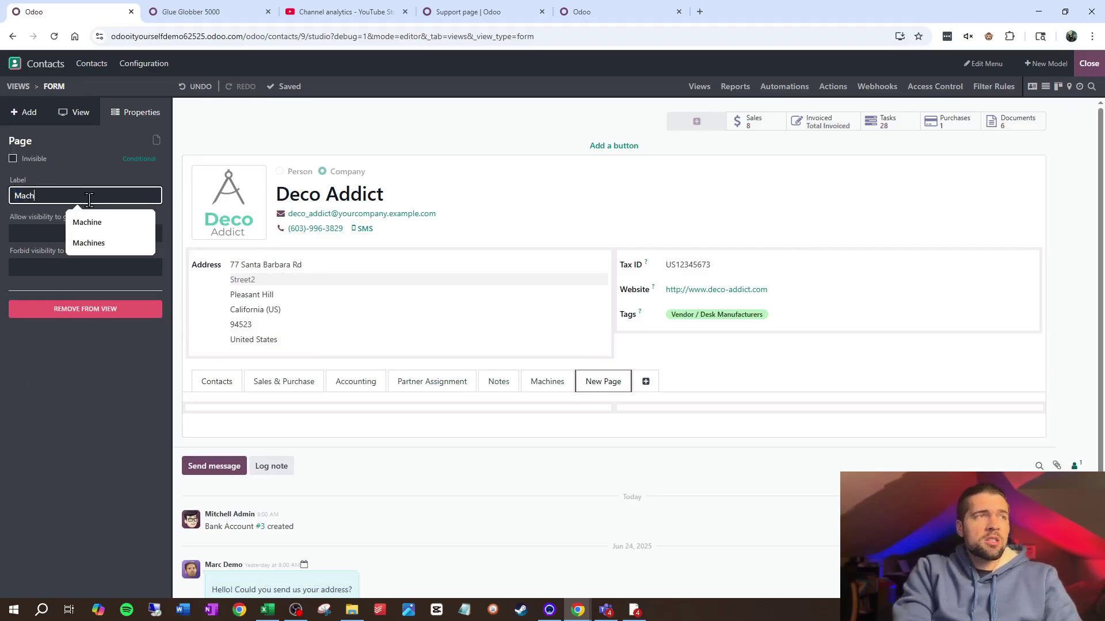
pyautogui.write('ines at this Location')
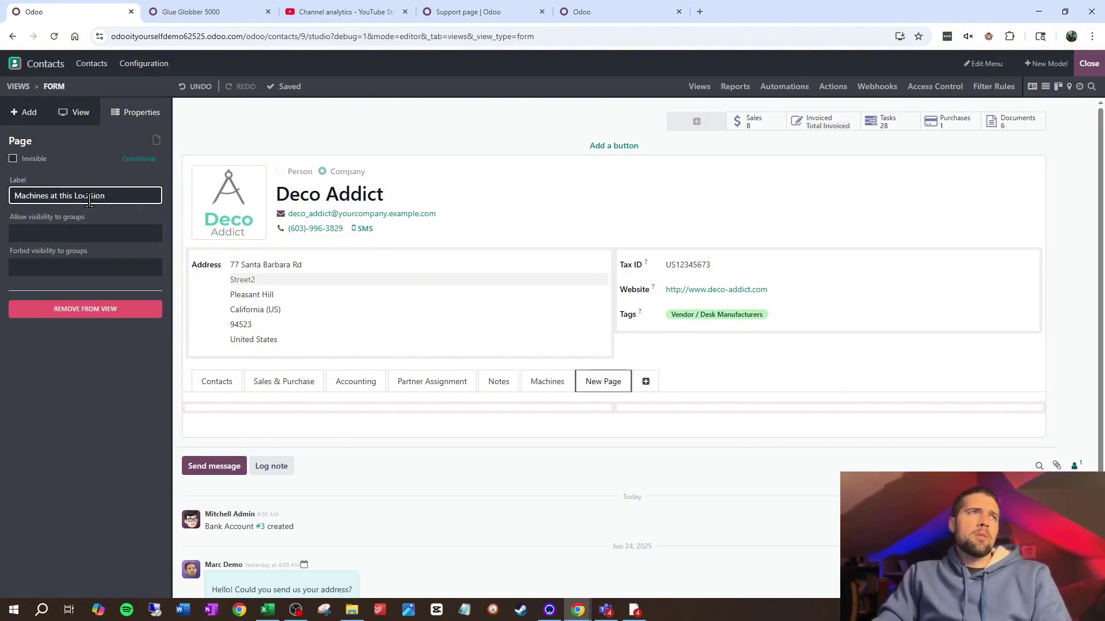
pyautogui.press('Return')
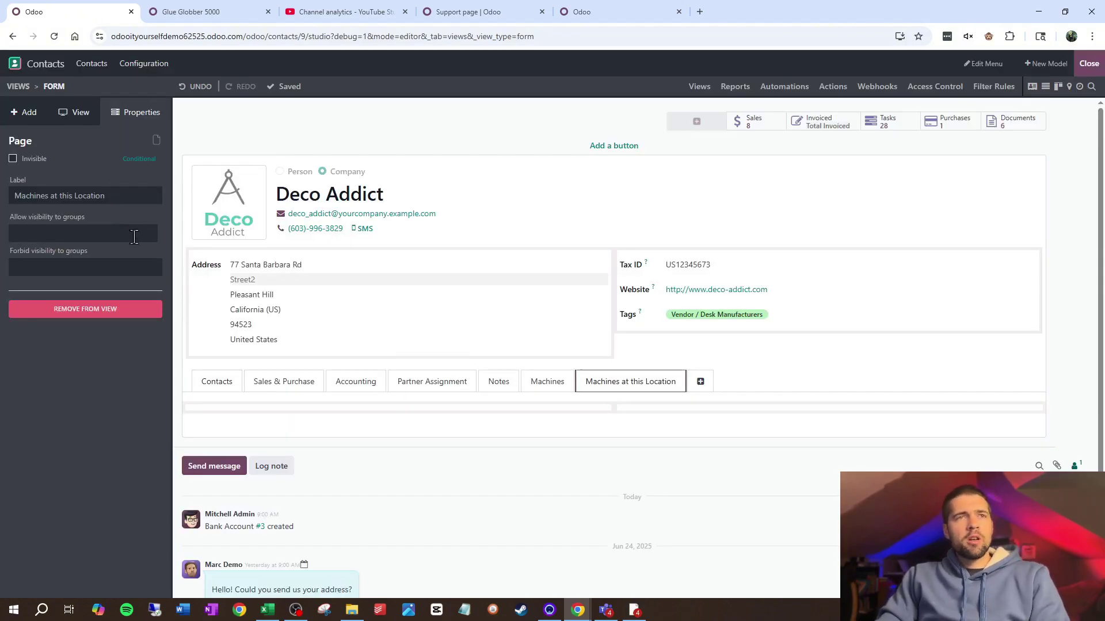
# - Add a One2Many field to the Machines at this Location page, with x_studio_location on the Machines model as reciprocal field
pyautogui.click(20, 112)
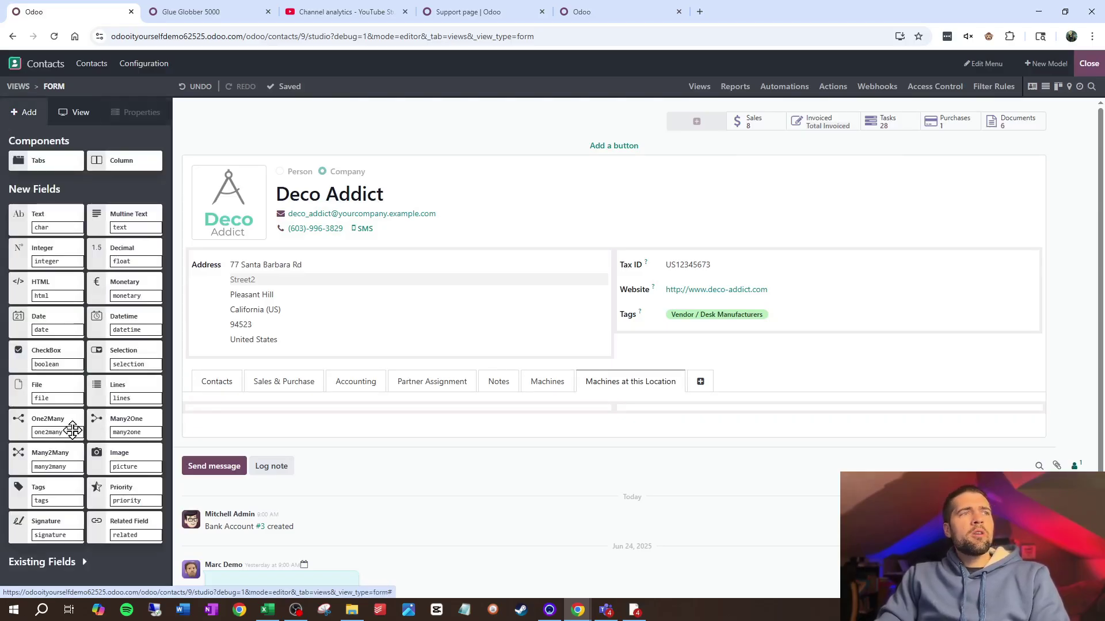
pyautogui.moveTo(73, 430); pyautogui.dragTo(449, 431)
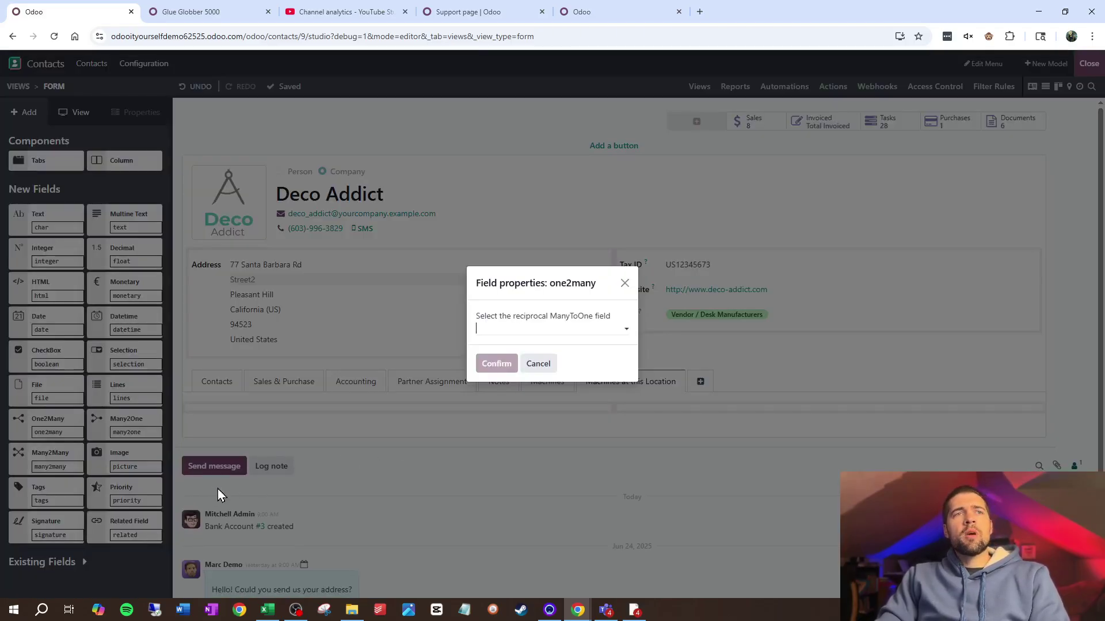
pyautogui.click(527, 330)
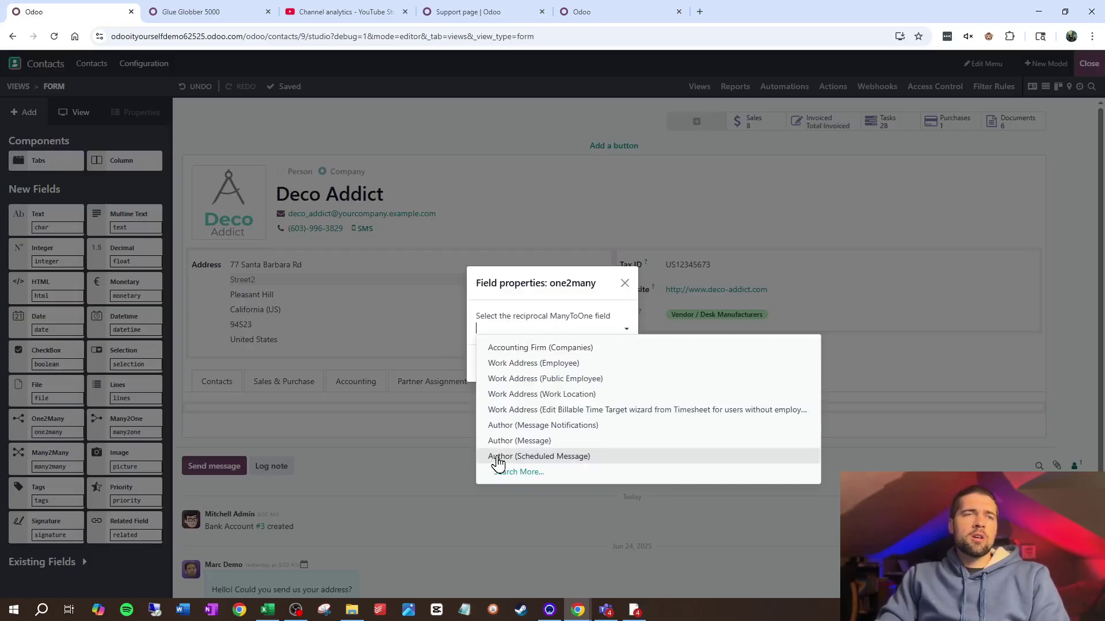
pyautogui.click(518, 472)
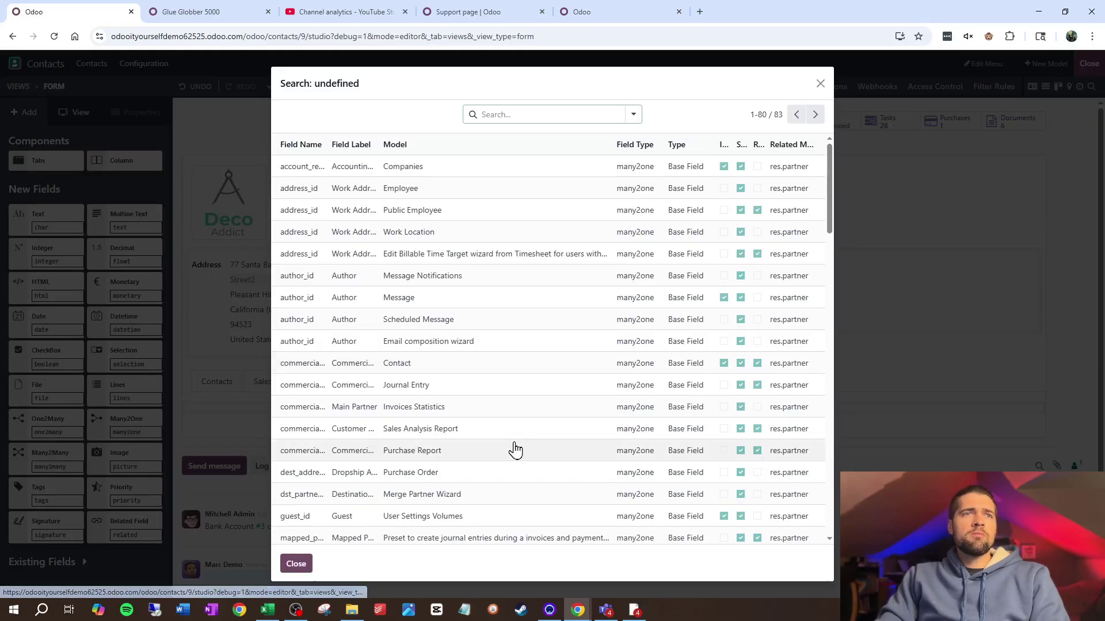
pyautogui.click(544, 116)
pyautogui.write('machine')
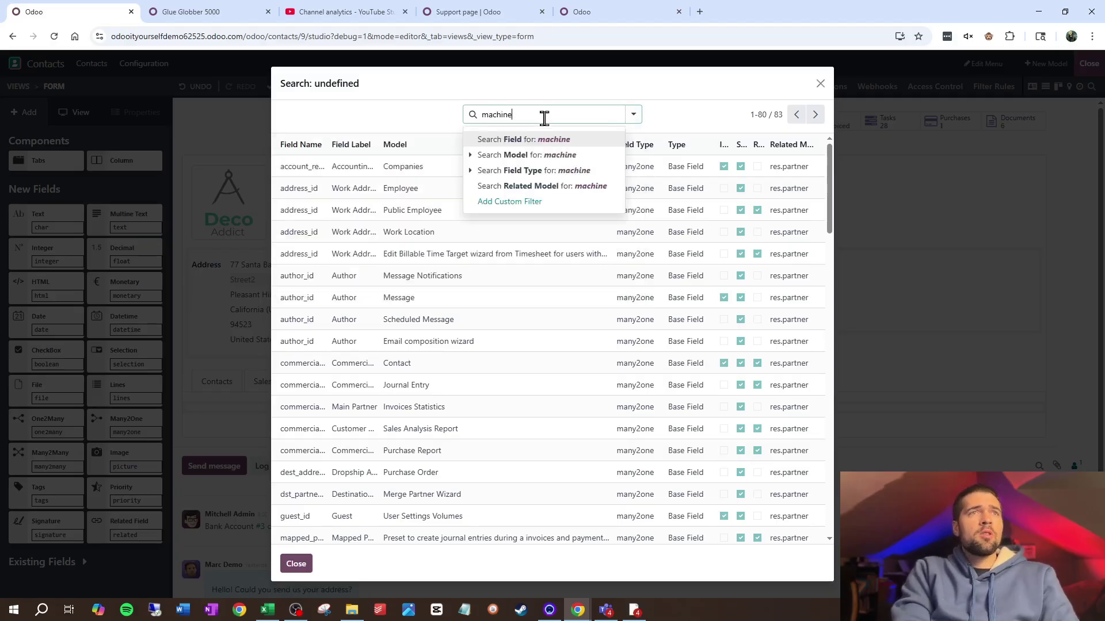
pyautogui.click(534, 155)
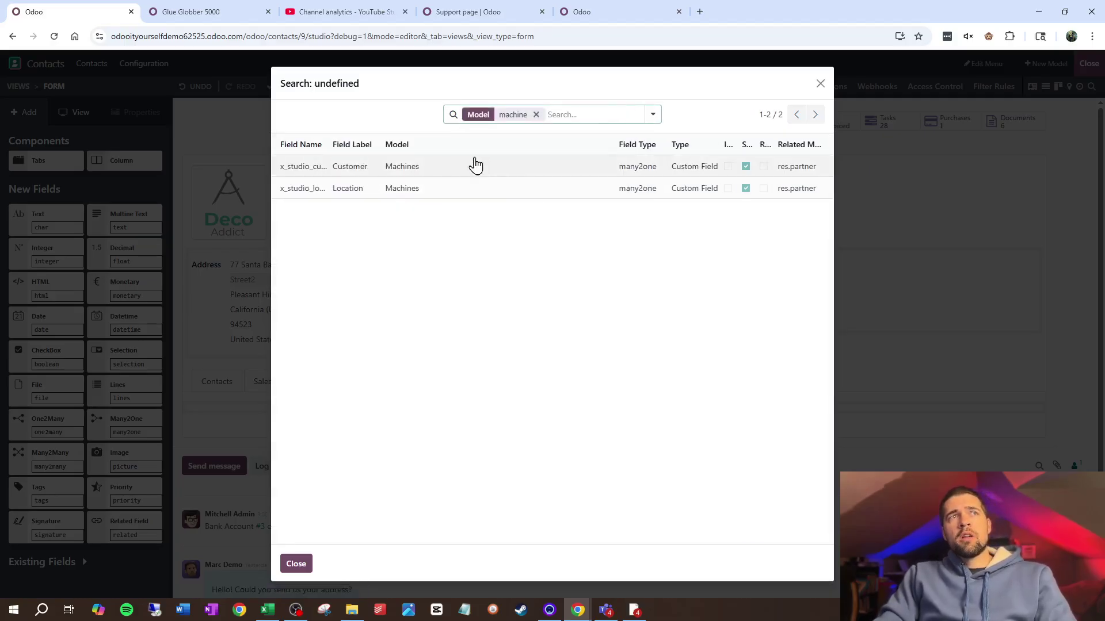
pyautogui.moveTo(331, 144); pyautogui.dragTo(398, 145)
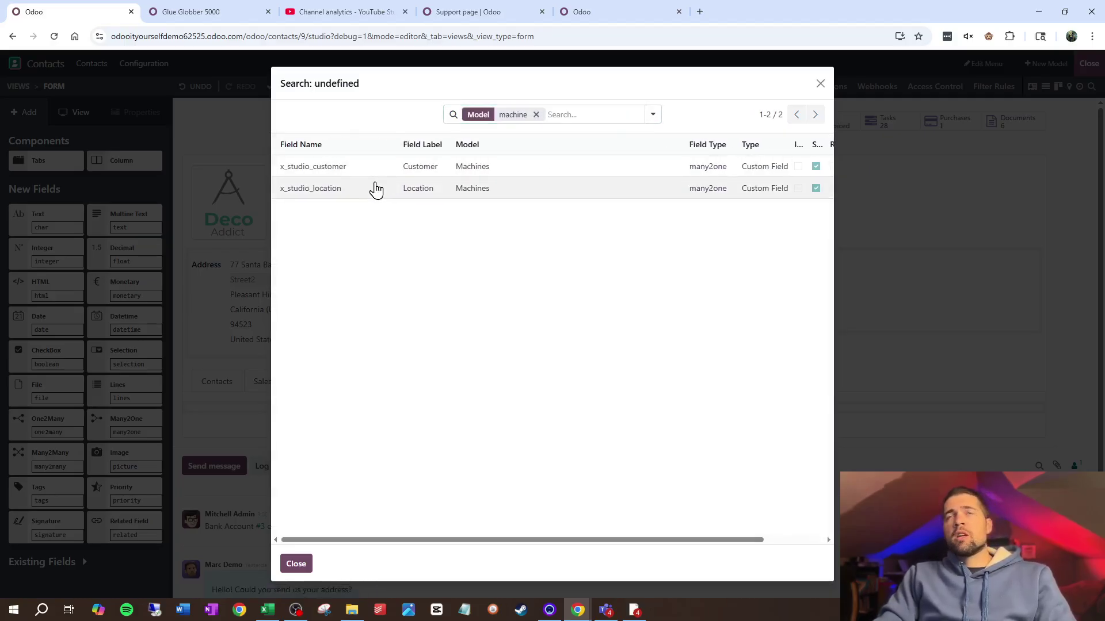
pyautogui.click(375, 185)
pyautogui.click(484, 364)
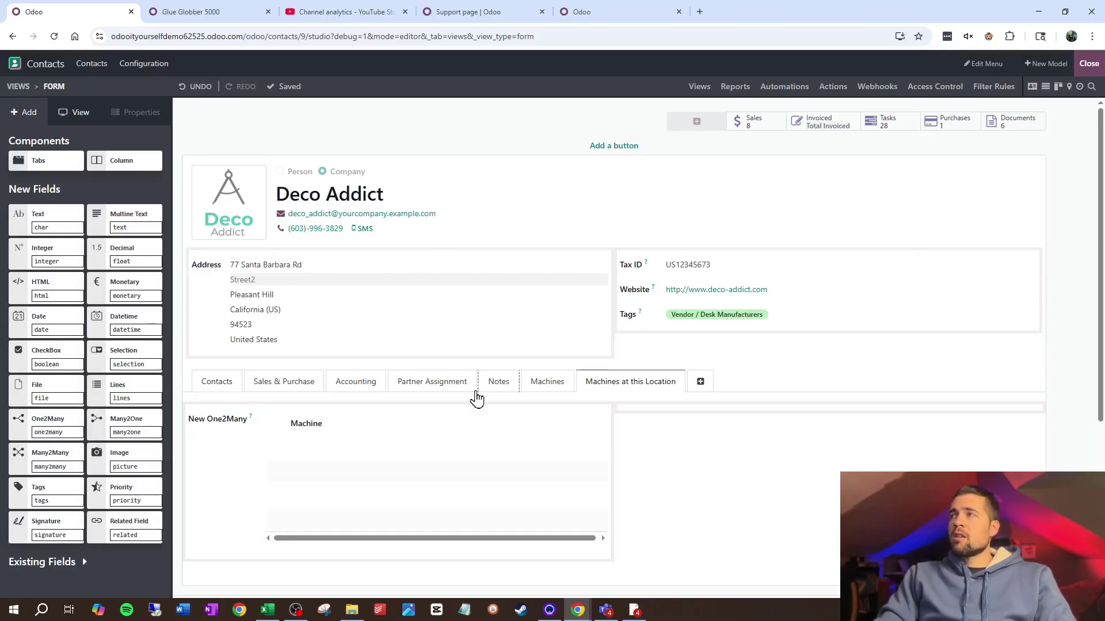
# - Set the label of the new One2Many field to Machines at this Location
pyautogui.click(217, 451)
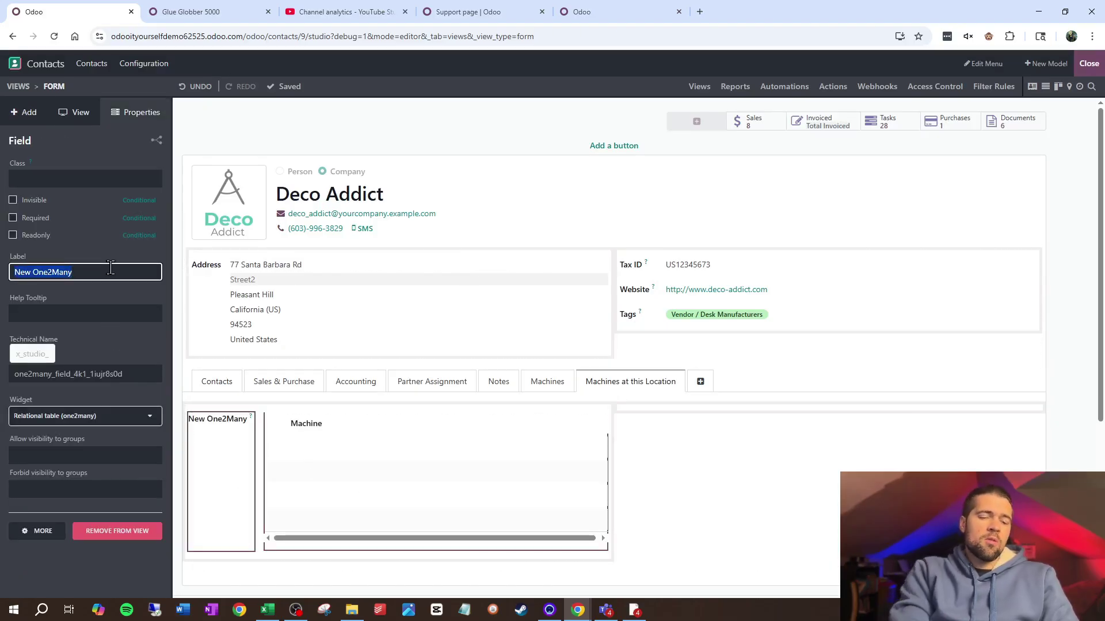
pyautogui.write('Machines at thi')
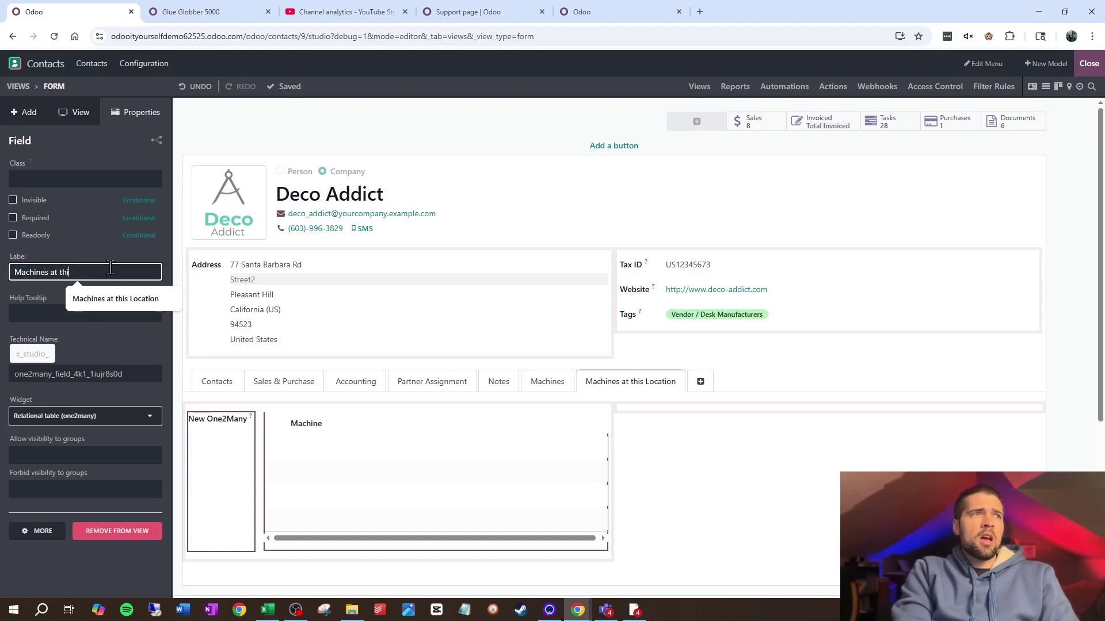
pyautogui.write('s Loc')
pyautogui.click(114, 299)
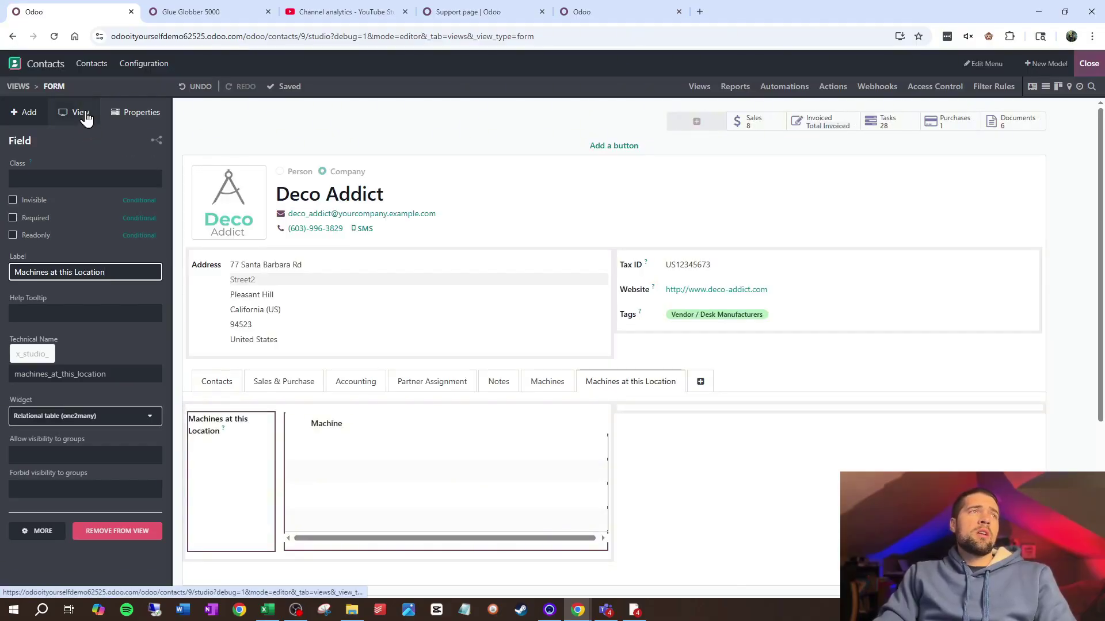
# - Open the contact form's XML and delete the two opening group tags before the x_studio_machines_at_this_location field
pyautogui.click(84, 115)
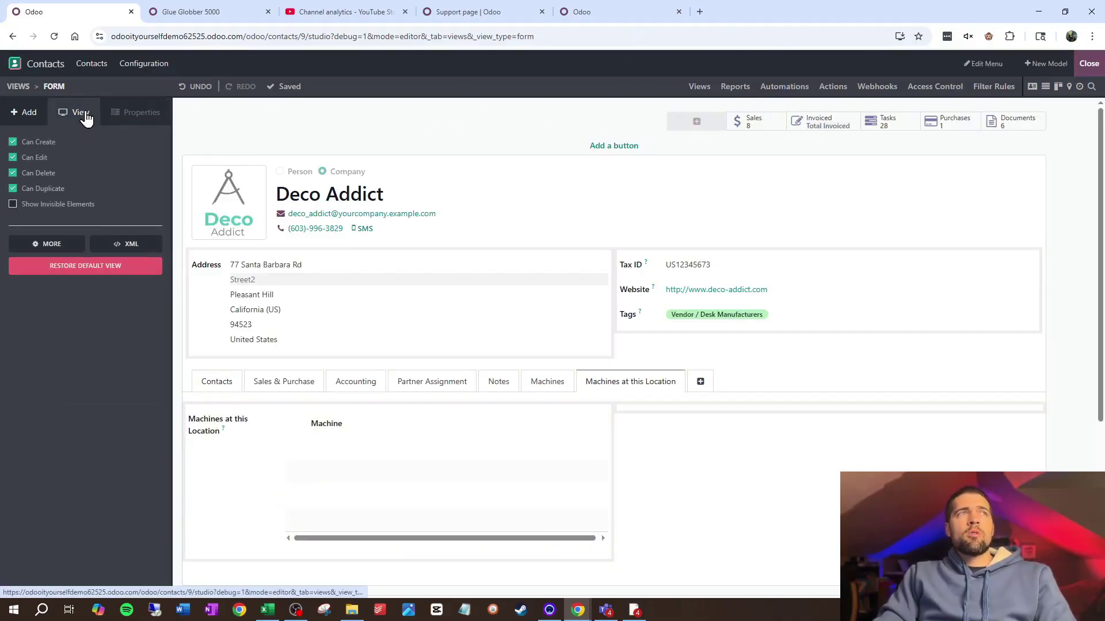
pyautogui.click(130, 247)
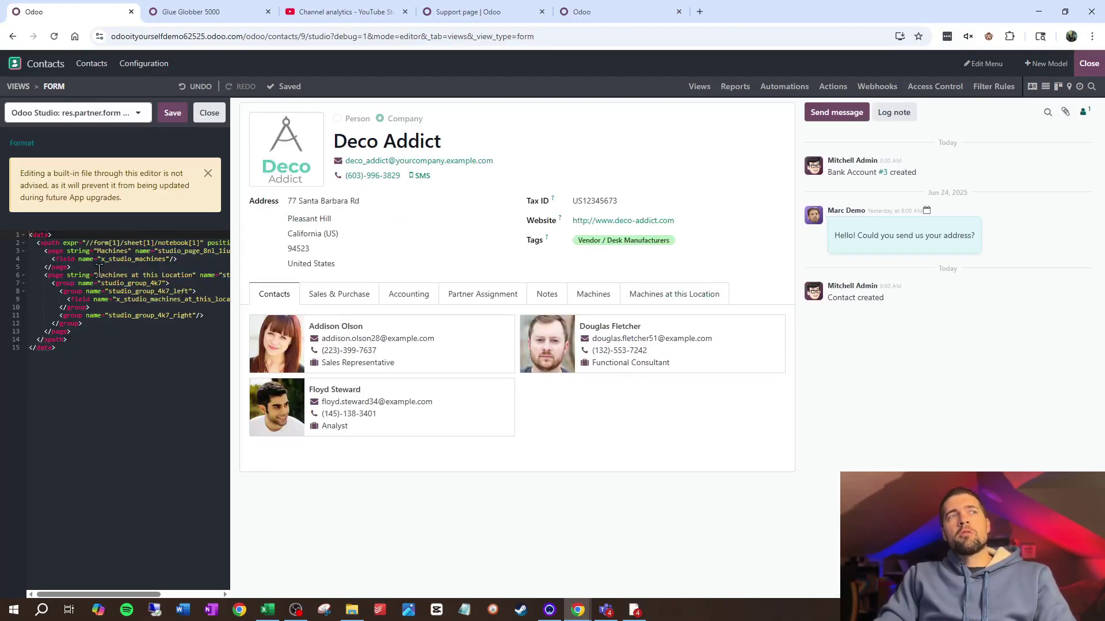
pyautogui.moveTo(231, 293); pyautogui.dragTo(443, 293)
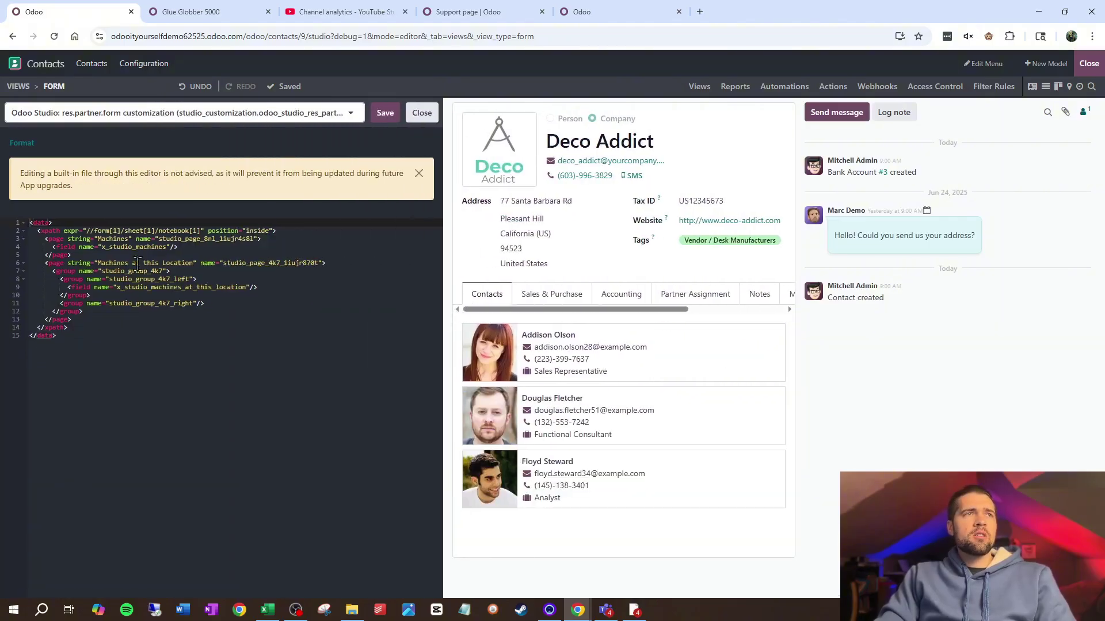
pyautogui.click(161, 272)
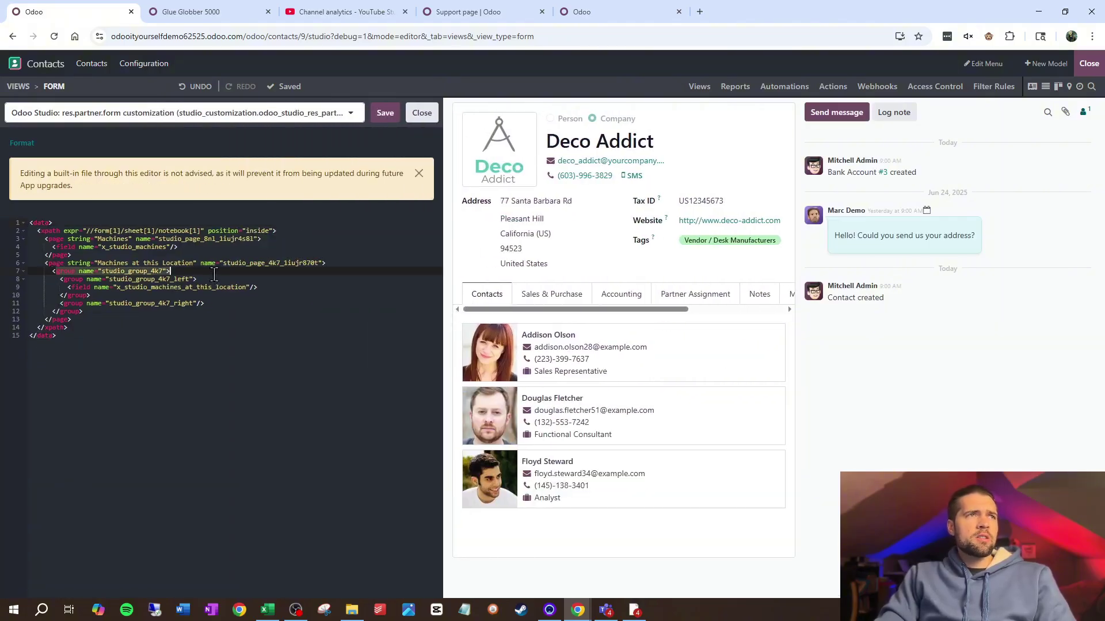
pyautogui.moveTo(214, 275); pyautogui.dragTo(215, 278)
pyautogui.press('BackSpace')
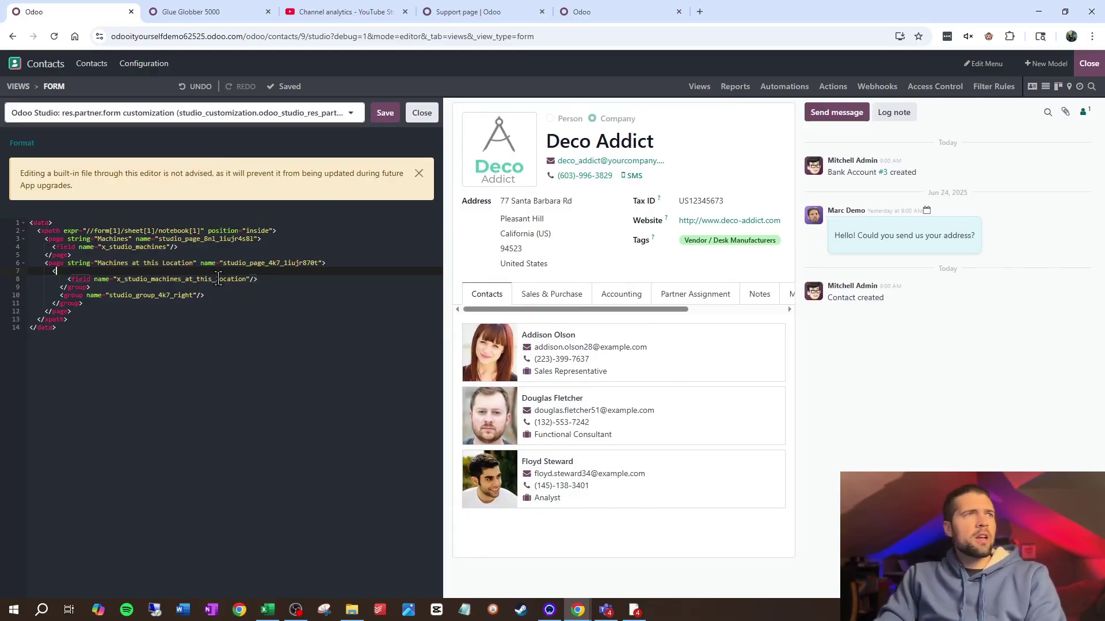
# - Delete the remaining group tags after the x_studio_machines_at_this_location field, save the XML, and leave Studio
pyautogui.moveTo(60, 288); pyautogui.dragTo(103, 303)
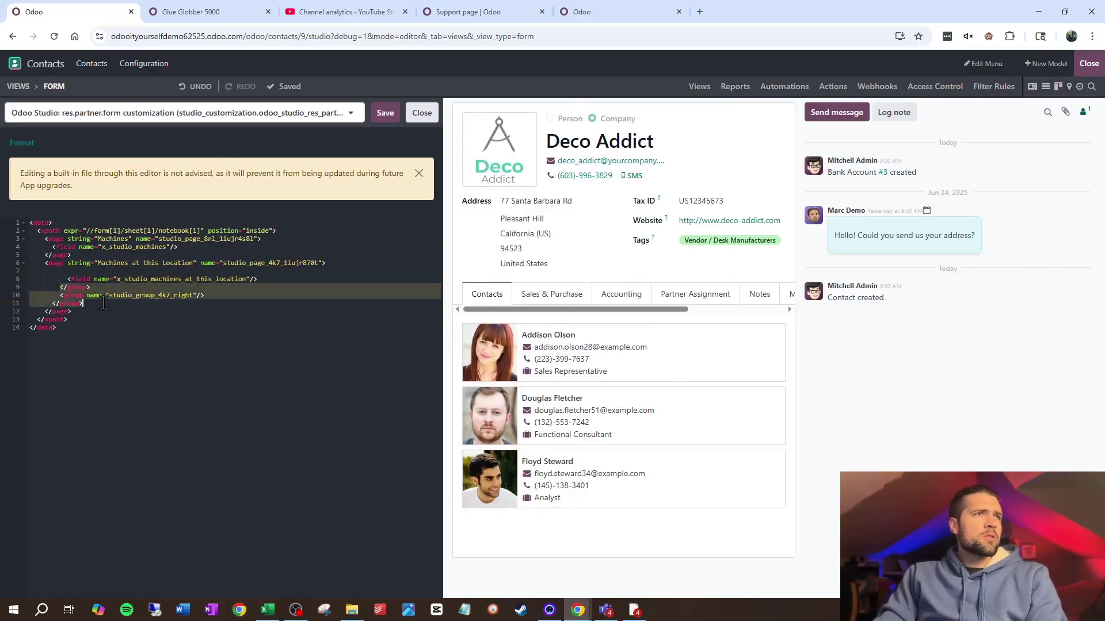
pyautogui.press('BackSpace')
pyautogui.click(393, 118)
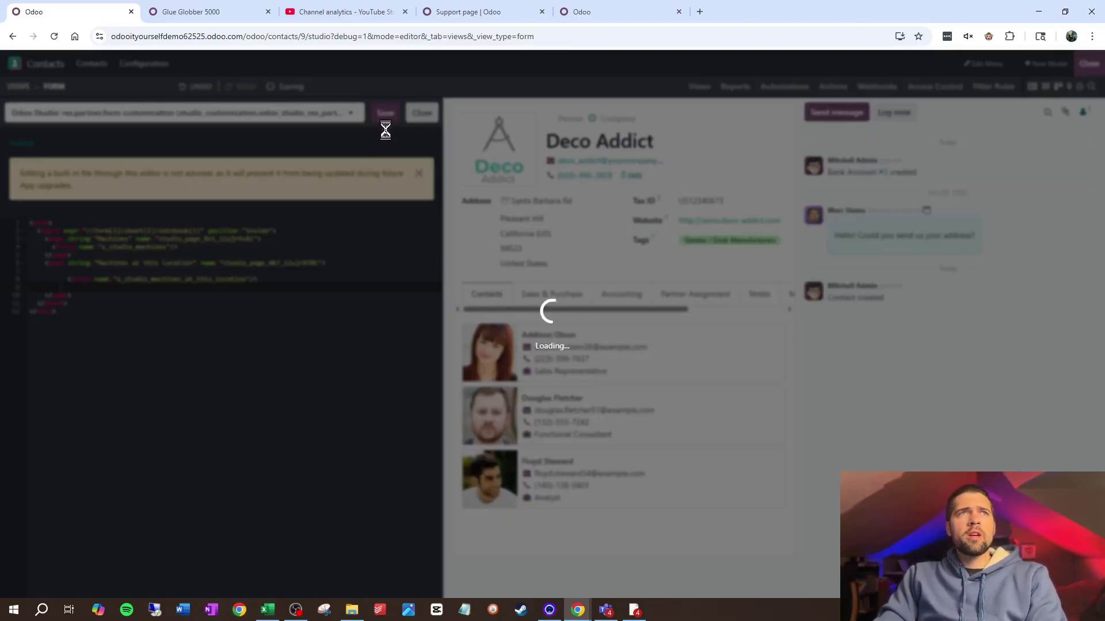
pyautogui.click(421, 112)
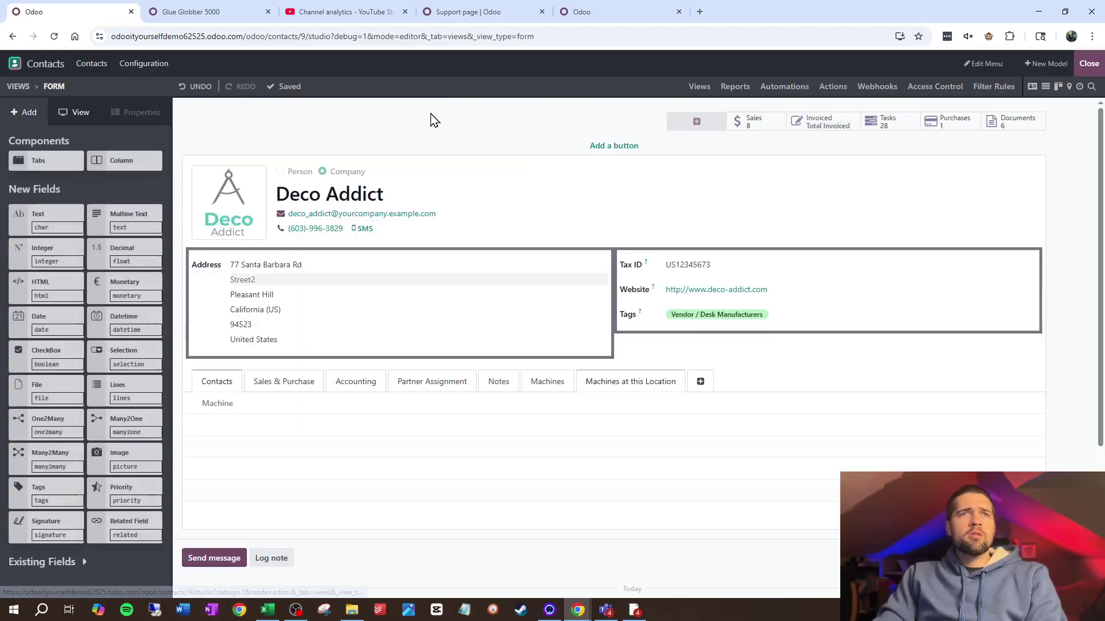
pyautogui.click(1089, 63)
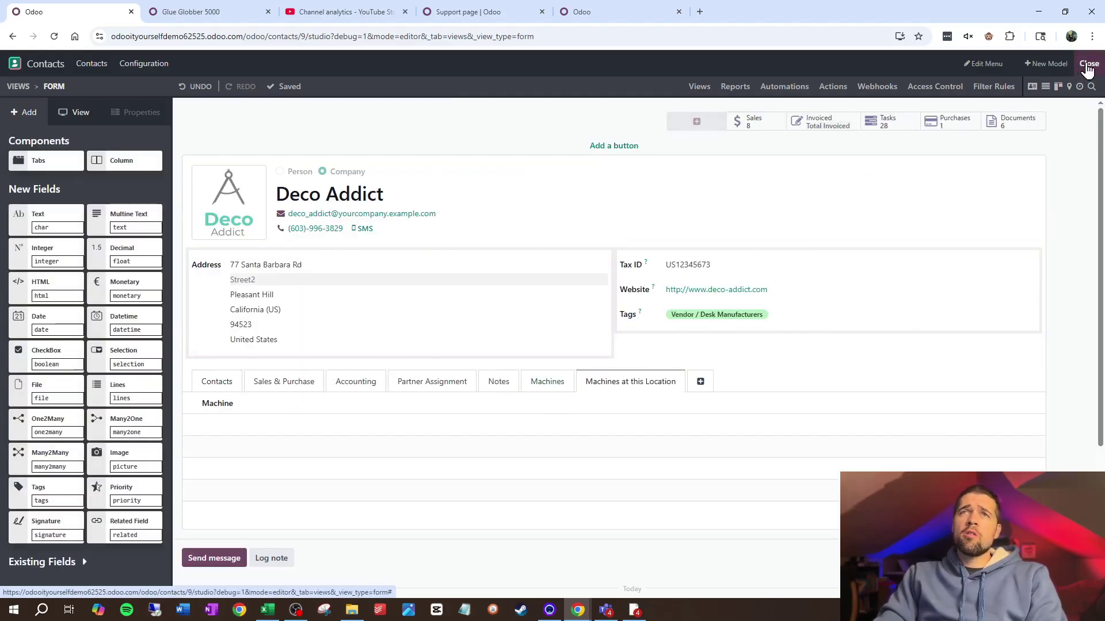
# - Check the location set on the Glue Globber 5000 machine and search Contacts for that location contact's first name
pyautogui.click(211, 10)
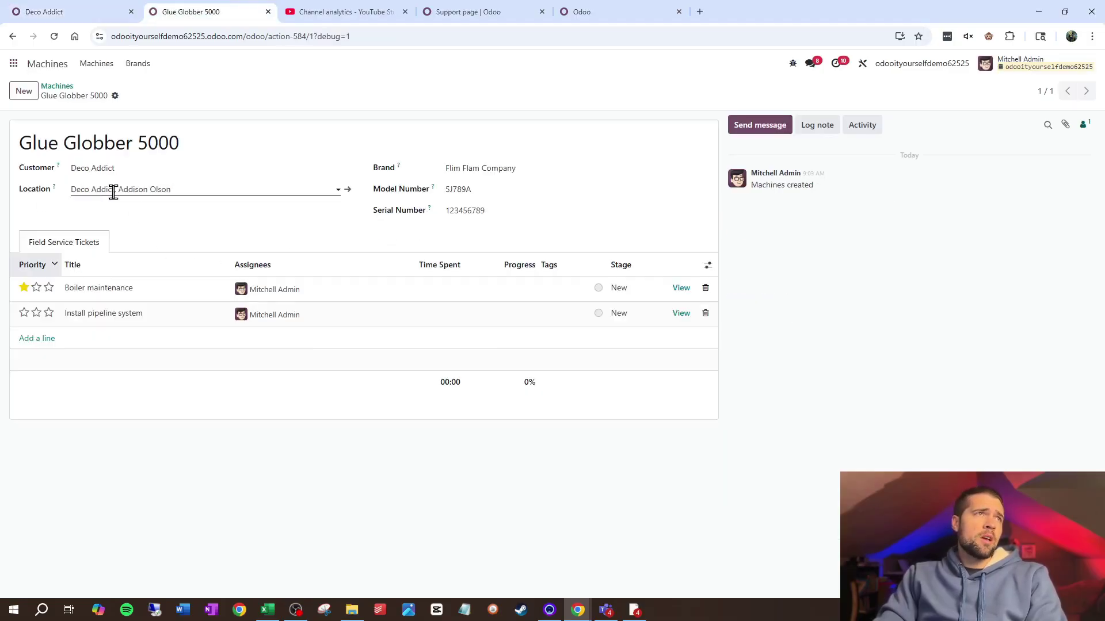
pyautogui.click(126, 10)
pyautogui.click(56, 87)
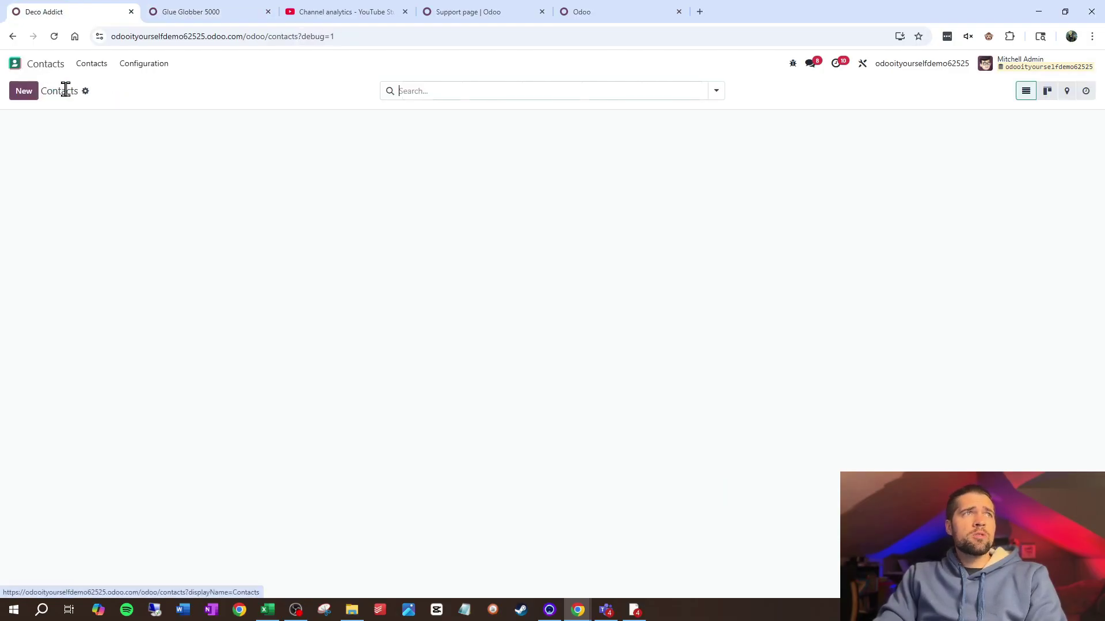
pyautogui.write('addison')
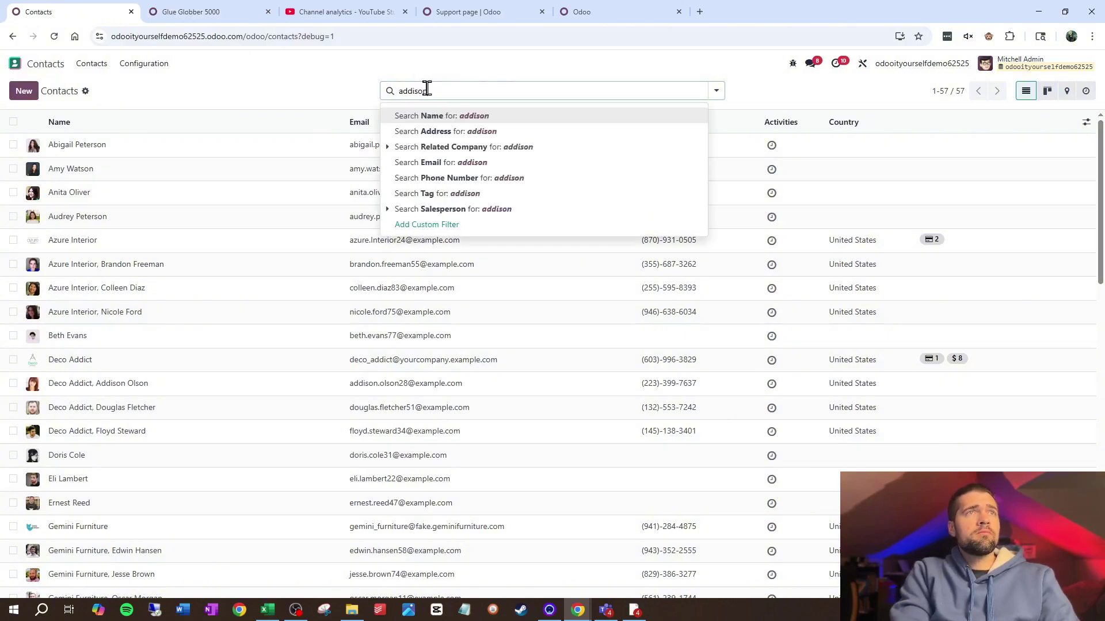
pyautogui.press('Return')
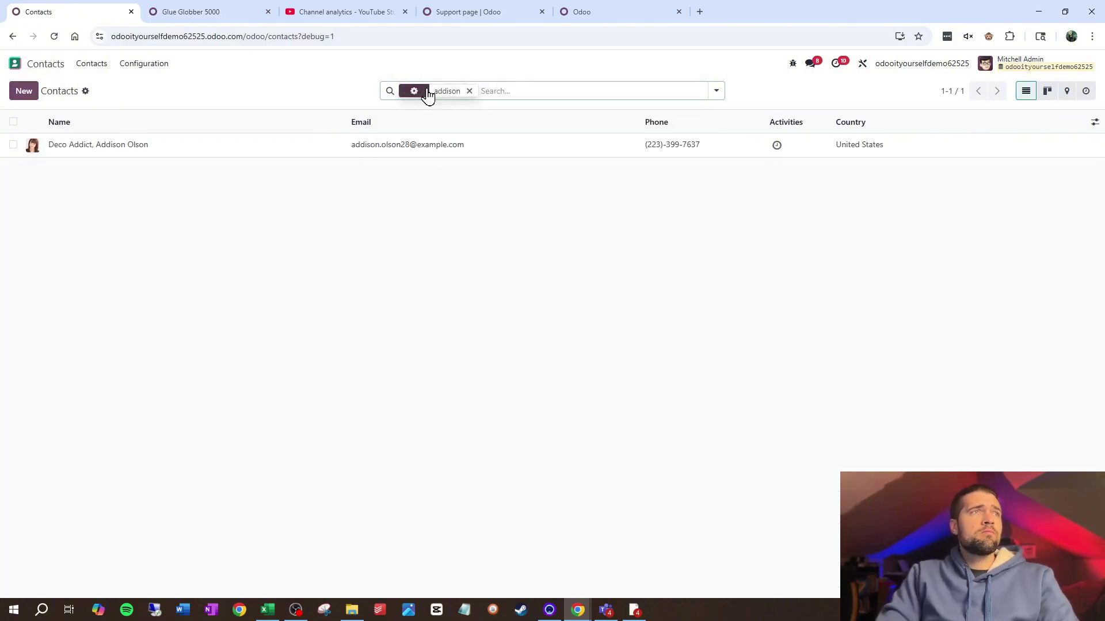
# - Open the location contact and view its Machines and Machines at this Location pages
pyautogui.click(363, 148)
pyautogui.click(377, 331)
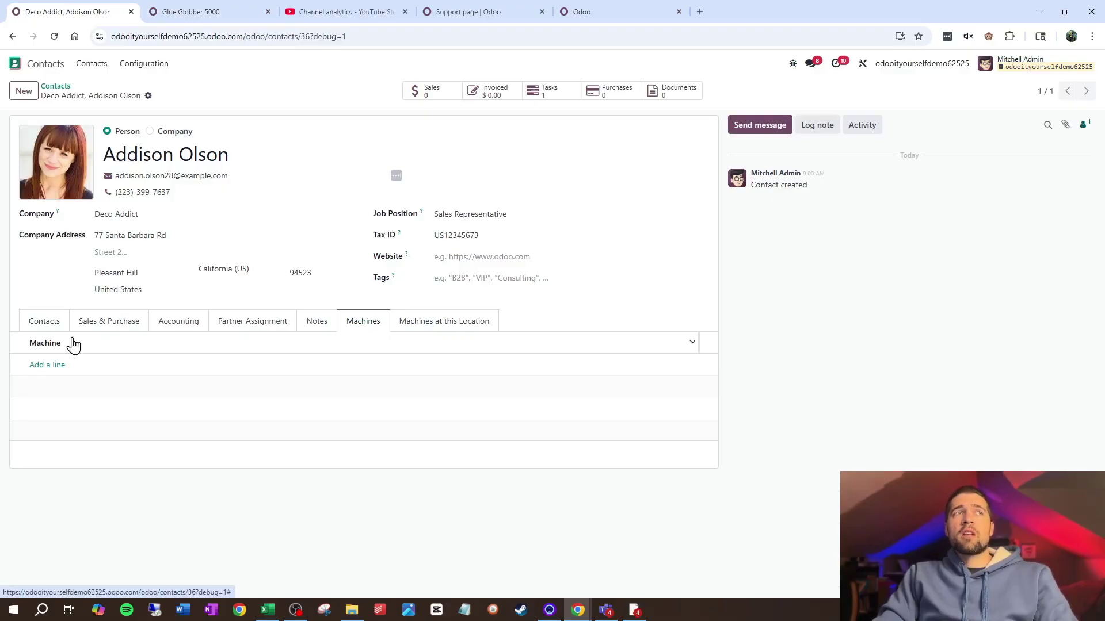
pyautogui.click(415, 324)
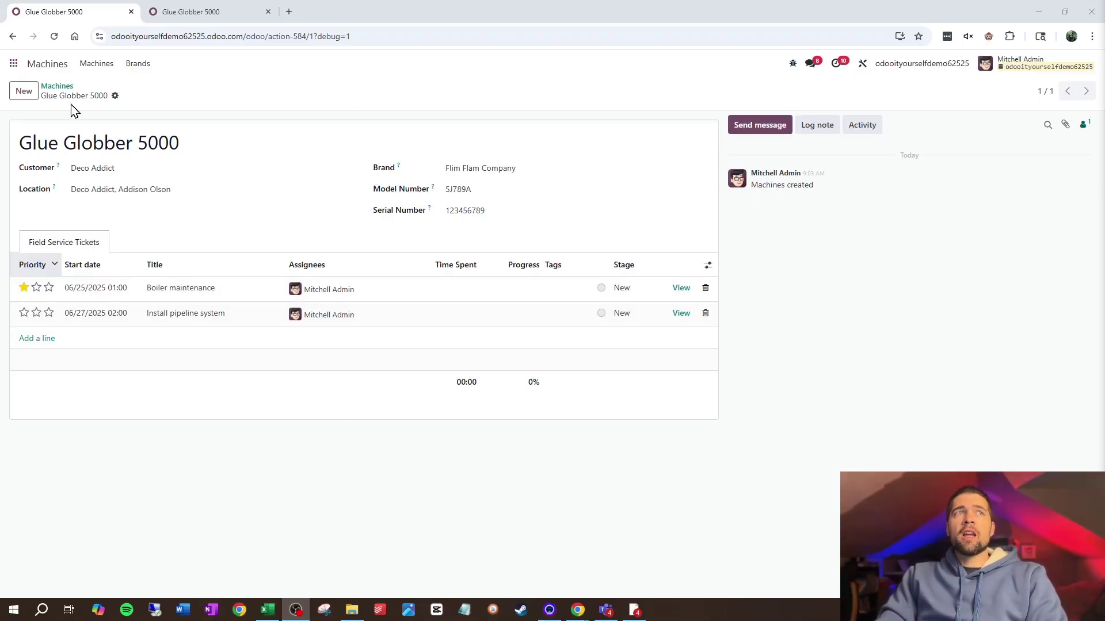
# - Search Contacts by name for deco, open the Deco Addict contact, and open Glue Globber 5000 from its Machines page
pyautogui.click(239, 13)
pyautogui.click(54, 74)
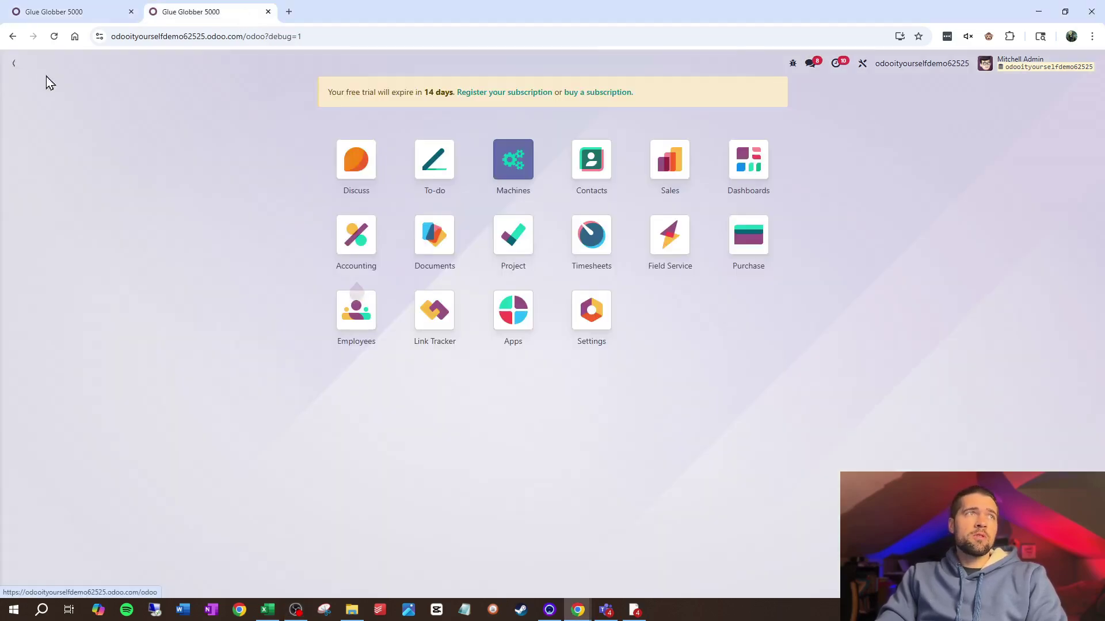
pyautogui.write('contact')
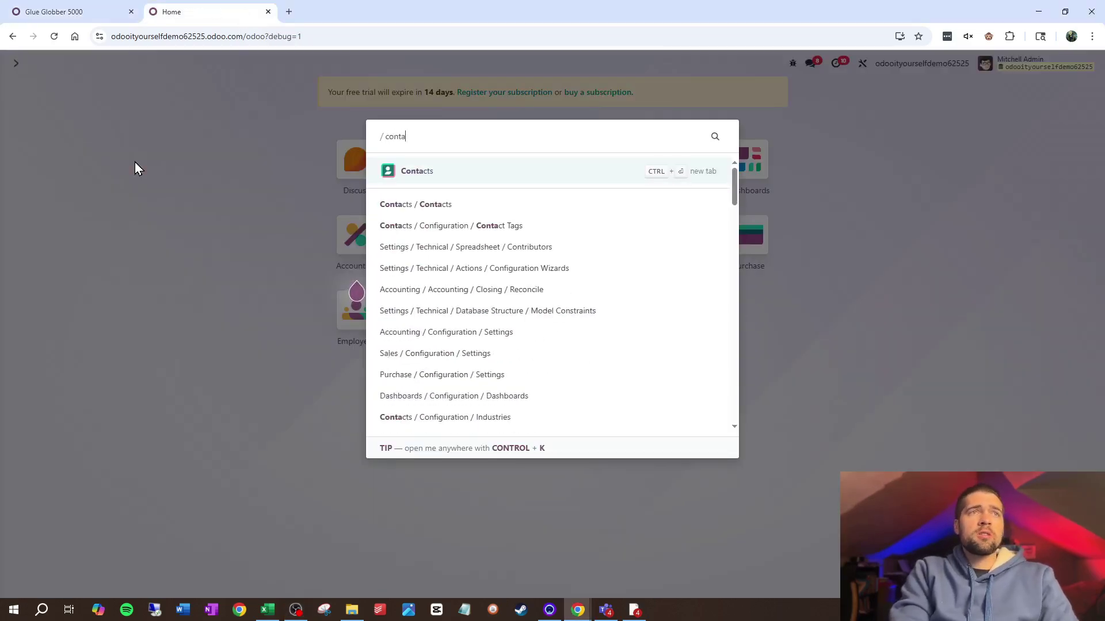
pyautogui.click(413, 170)
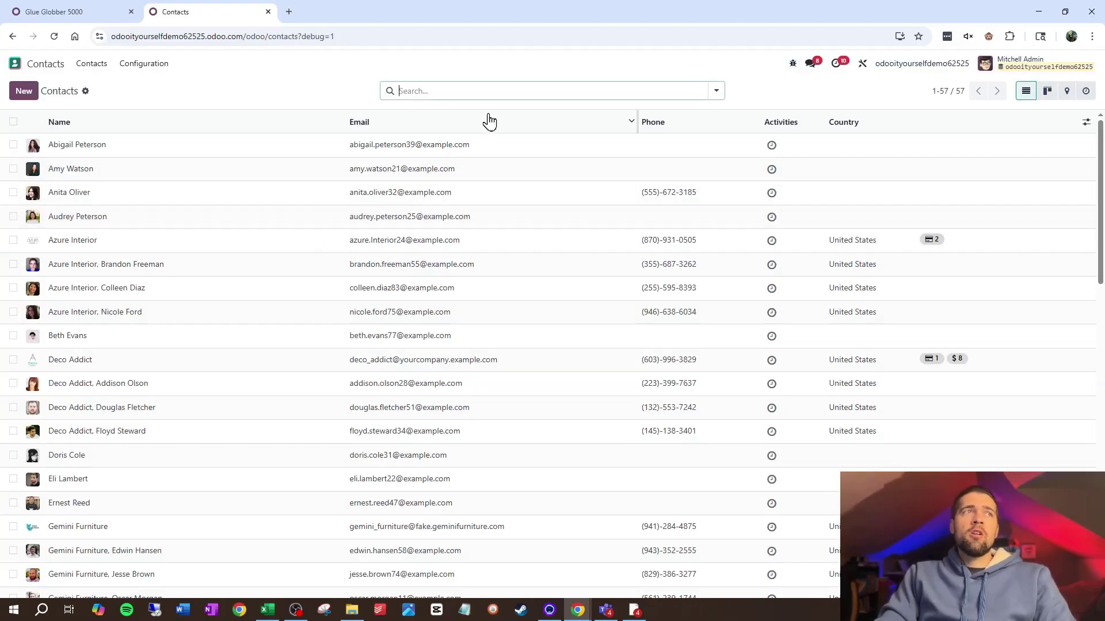
pyautogui.write('deco')
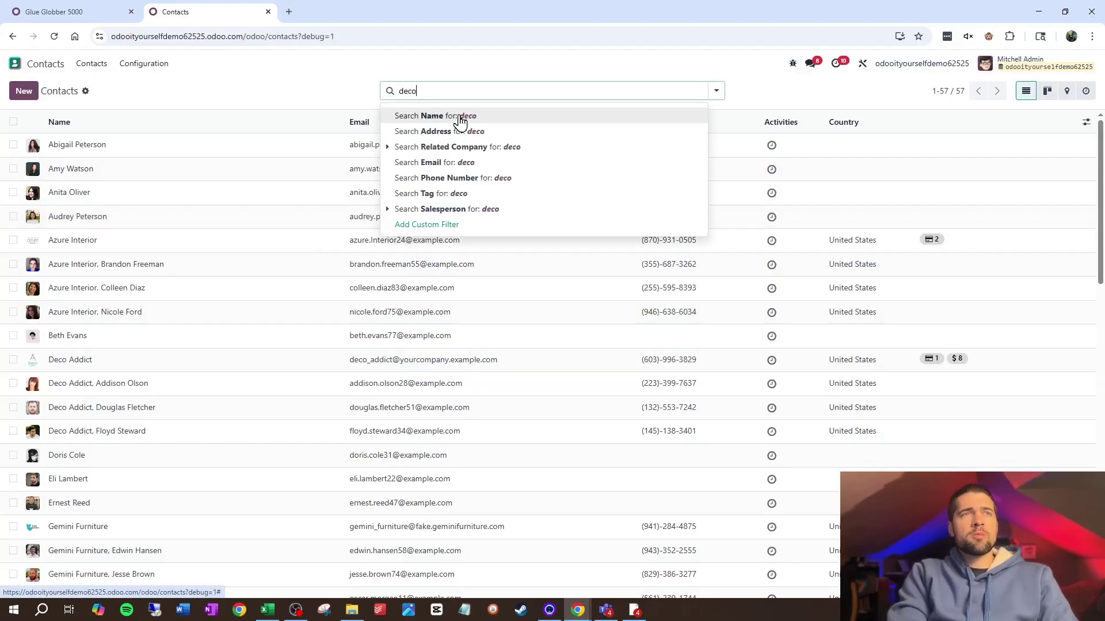
pyautogui.click(460, 120)
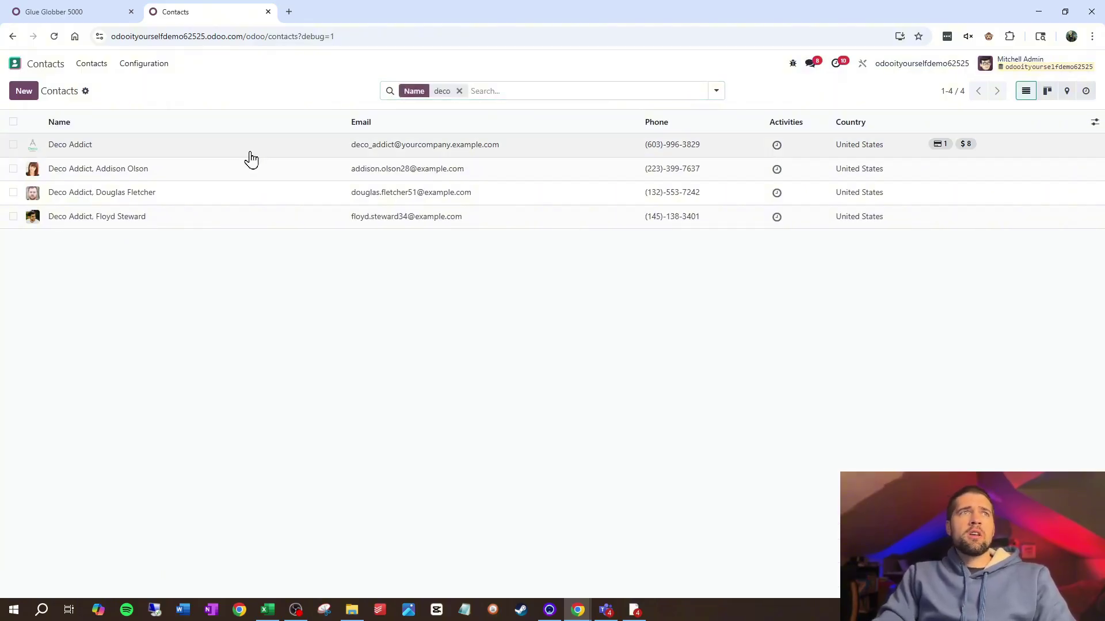
pyautogui.click(251, 160)
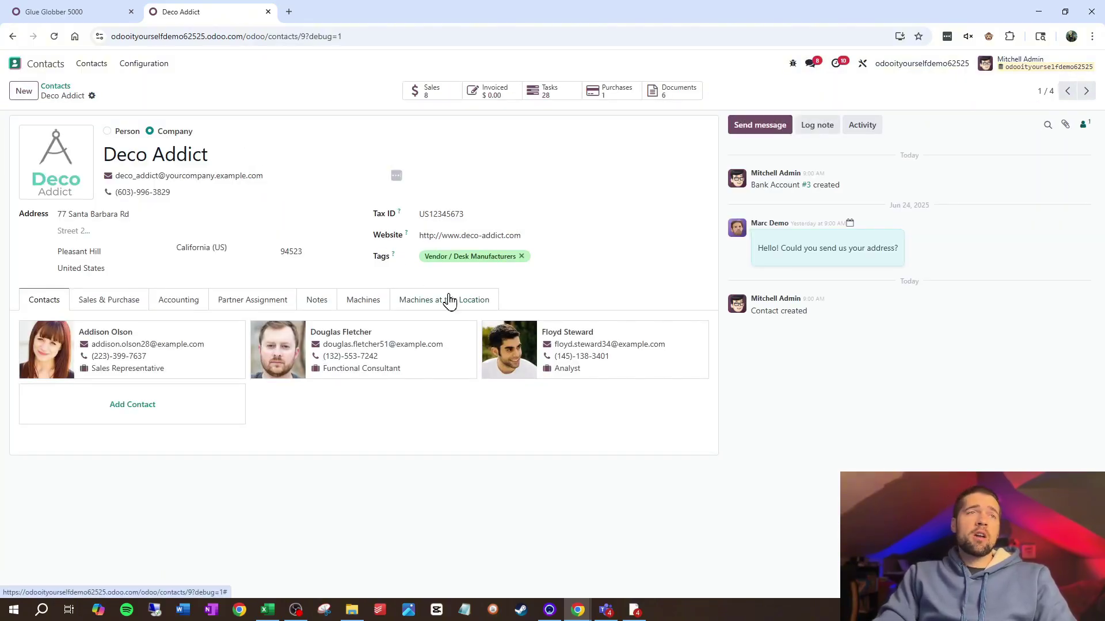
pyautogui.click(384, 306)
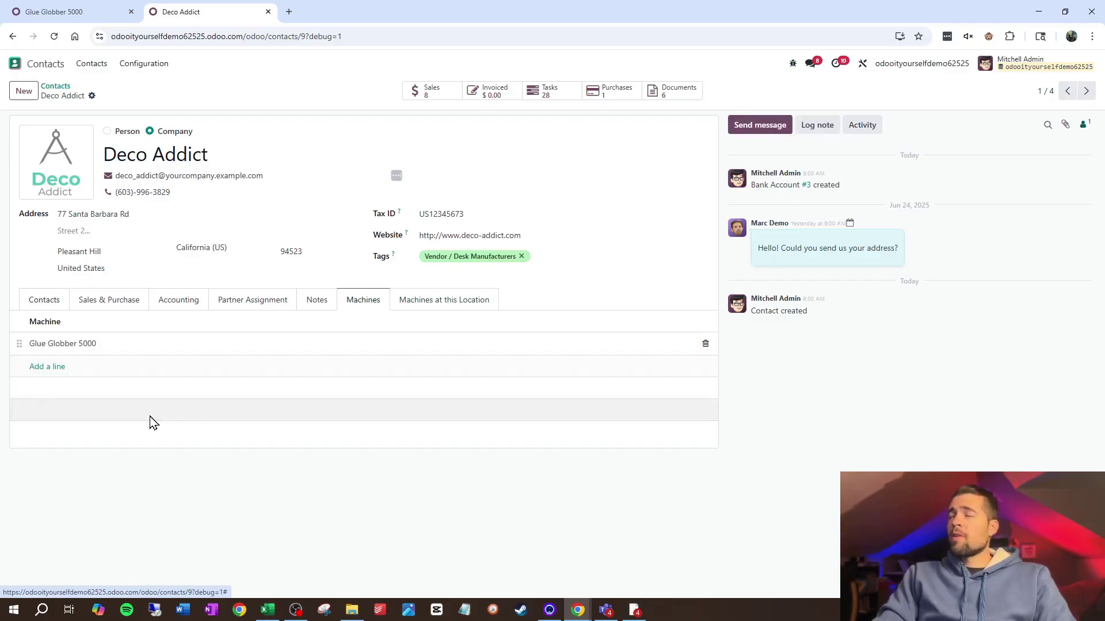
pyautogui.click(187, 345)
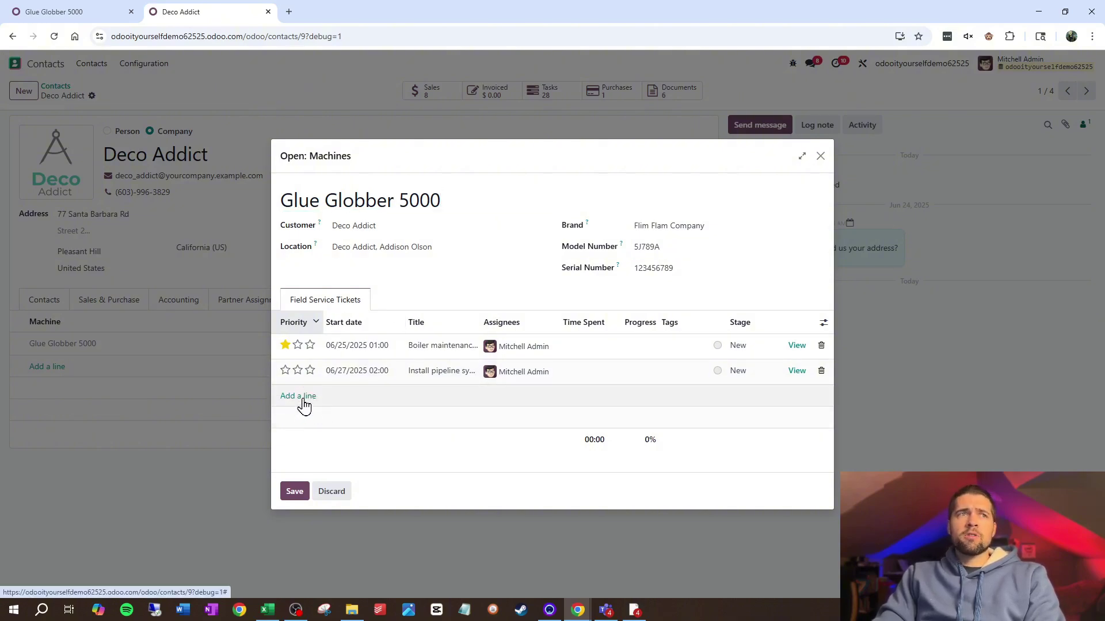
# - Try to add a new field service ticket line to Glue Globber 5000 and view its full form
pyautogui.click(302, 396)
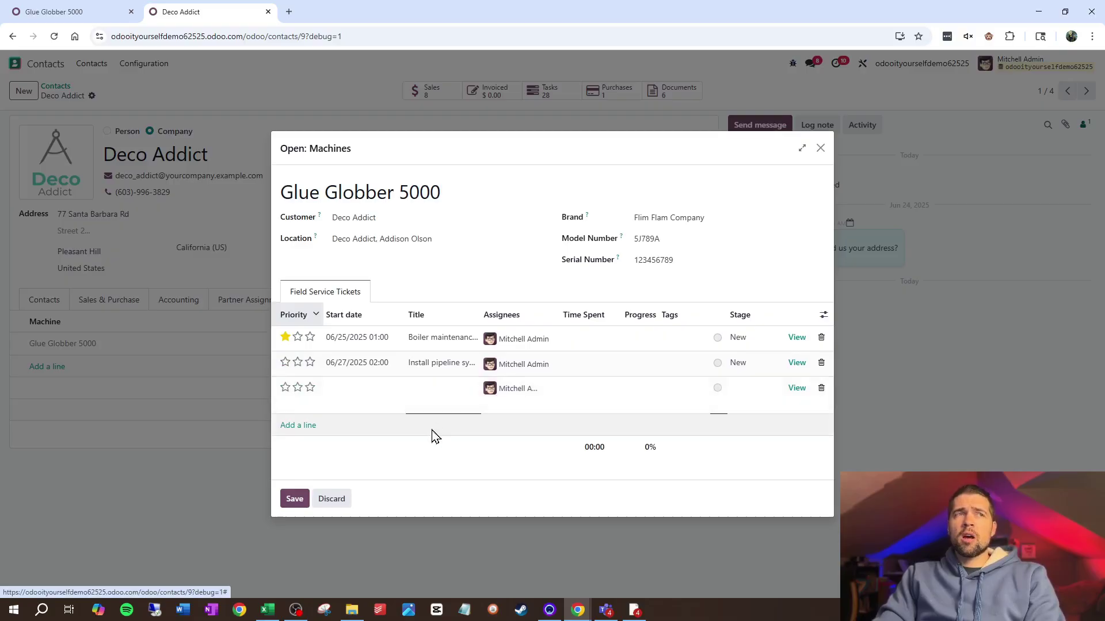
pyautogui.click(797, 389)
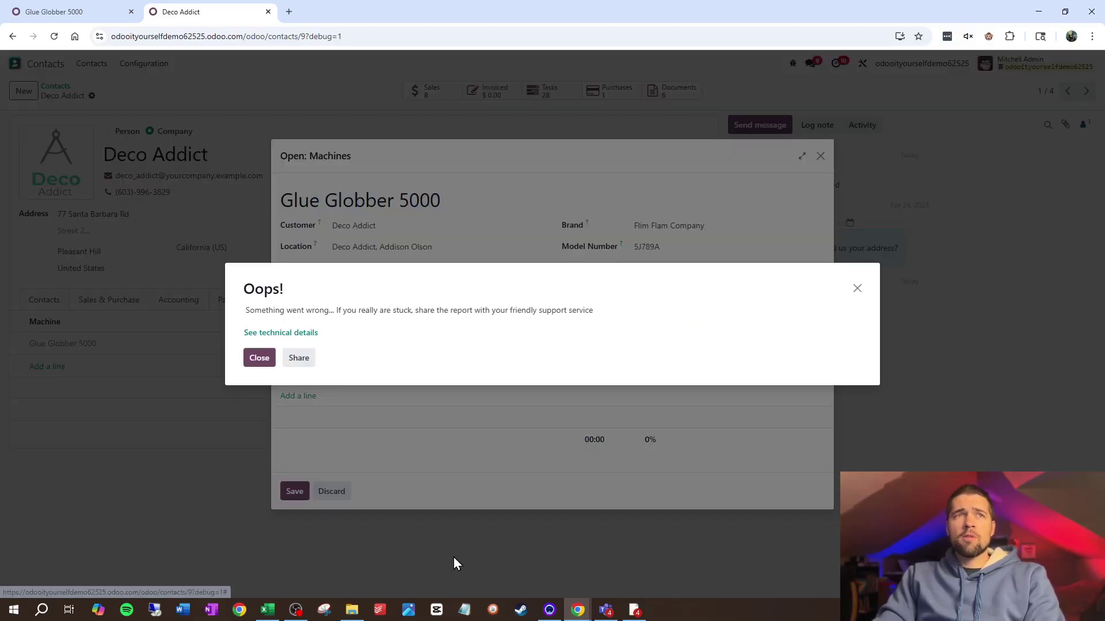
pyautogui.click(259, 358)
# - View the full Install pipeline system task from Glue Globber 5000's field service tickets
pyautogui.click(794, 376)
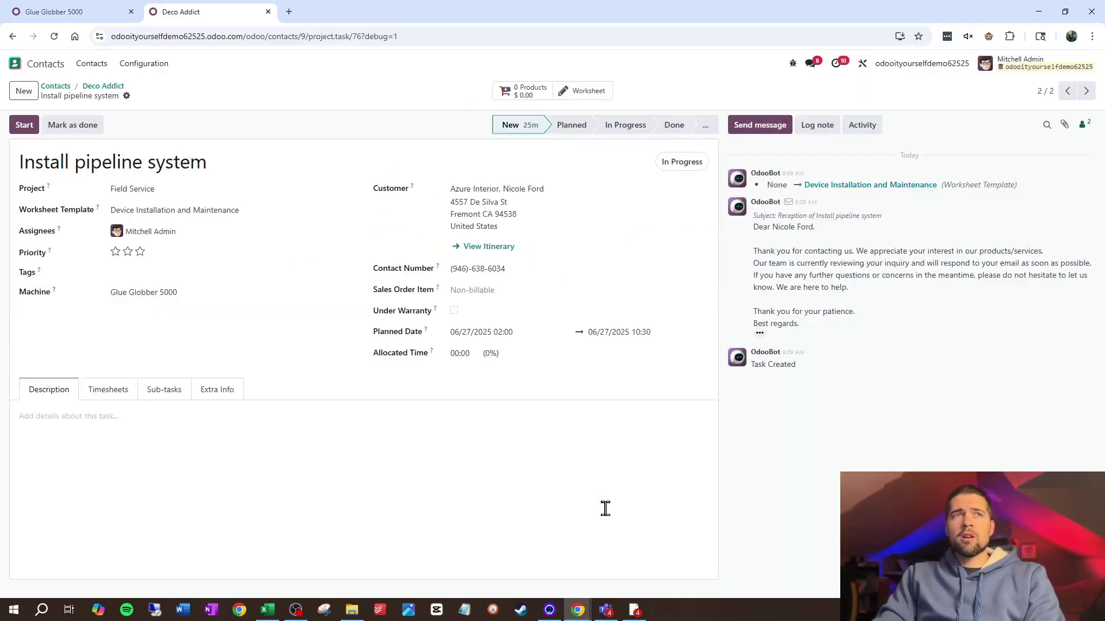